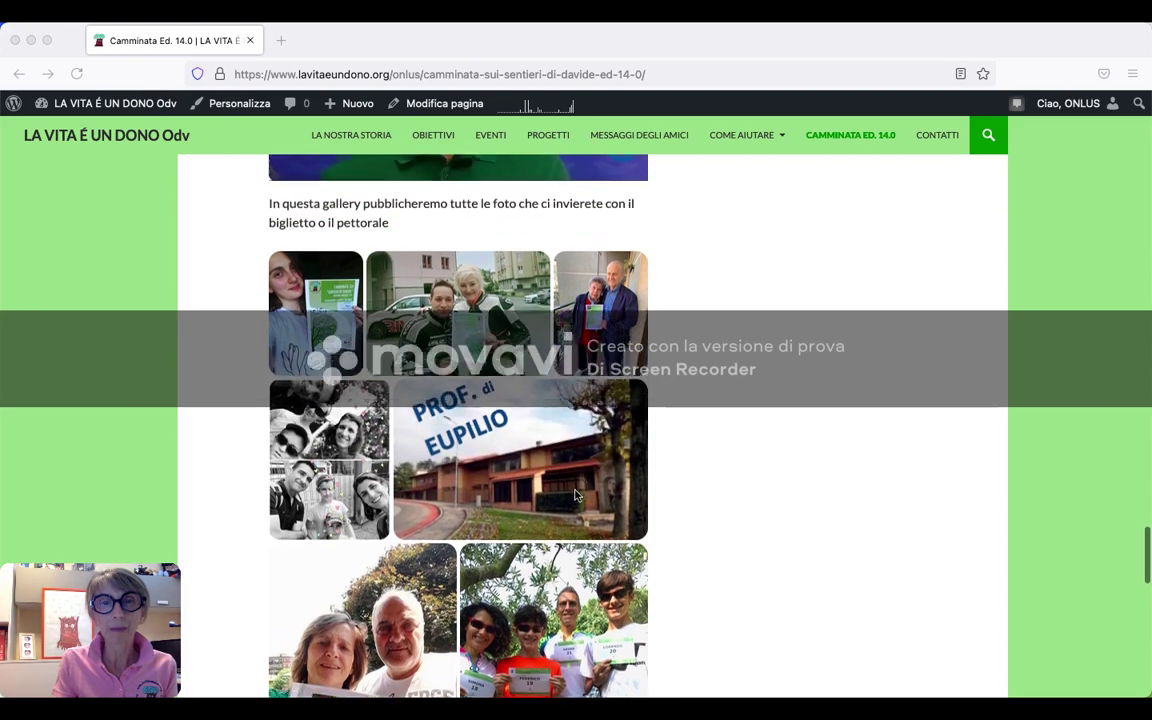
- Browse the participants' photo gallery on the LA VITA È UN DONO 'Camminata Ed. 14.0' page
scroll(575, 493, down, 5)
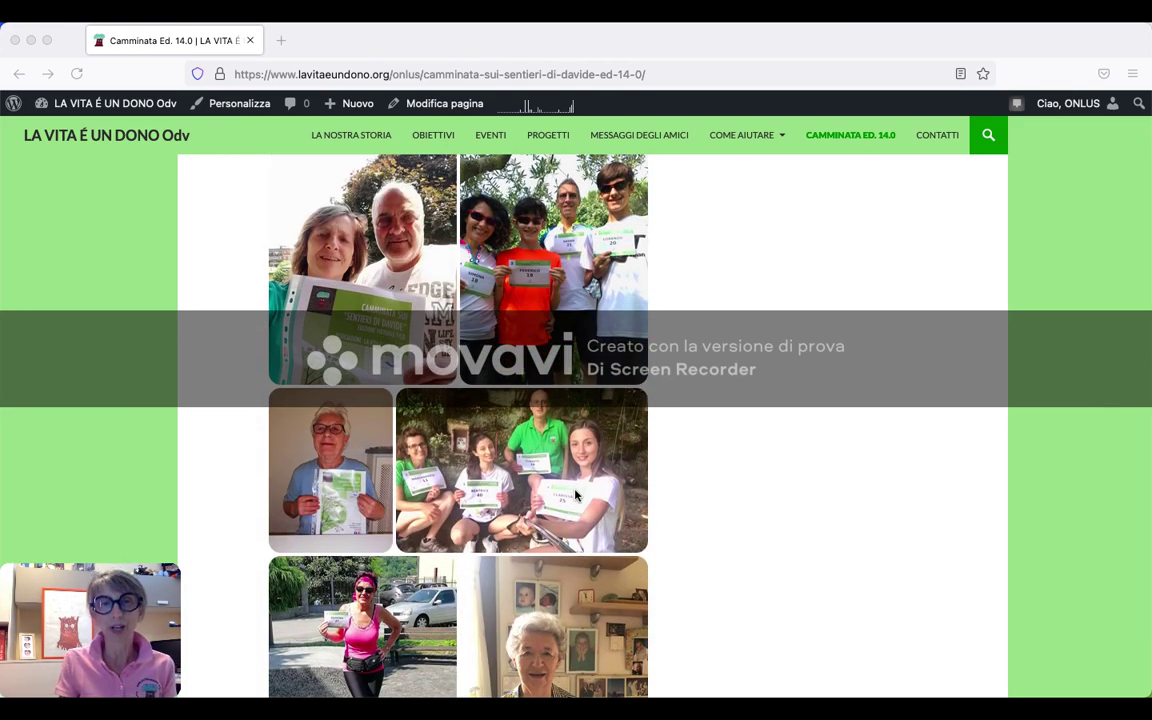
scroll(575, 493, down, 5)
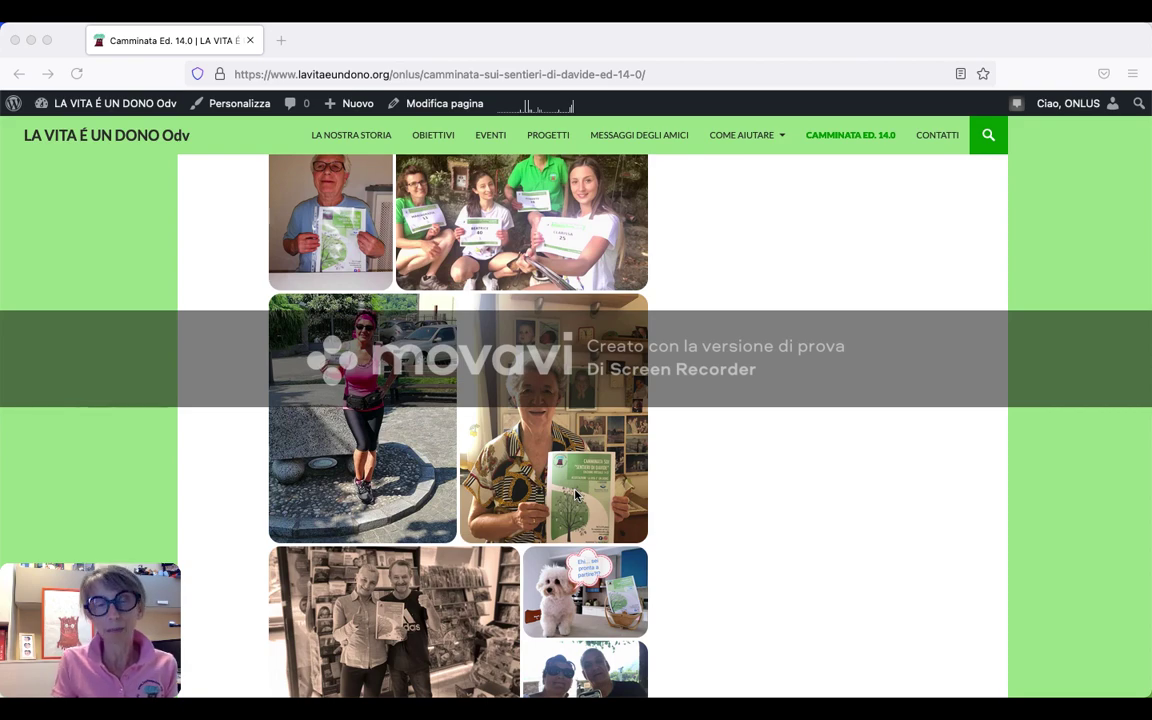
scroll(575, 493, up, 5)
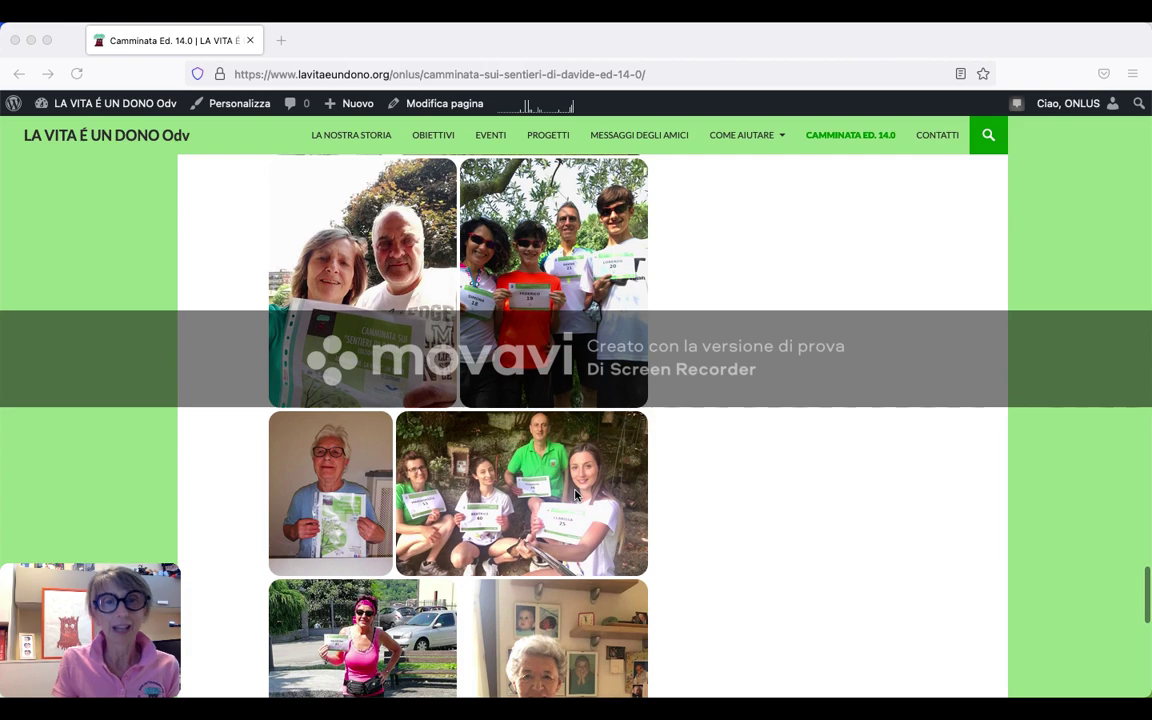
scroll(575, 493, down, 6)
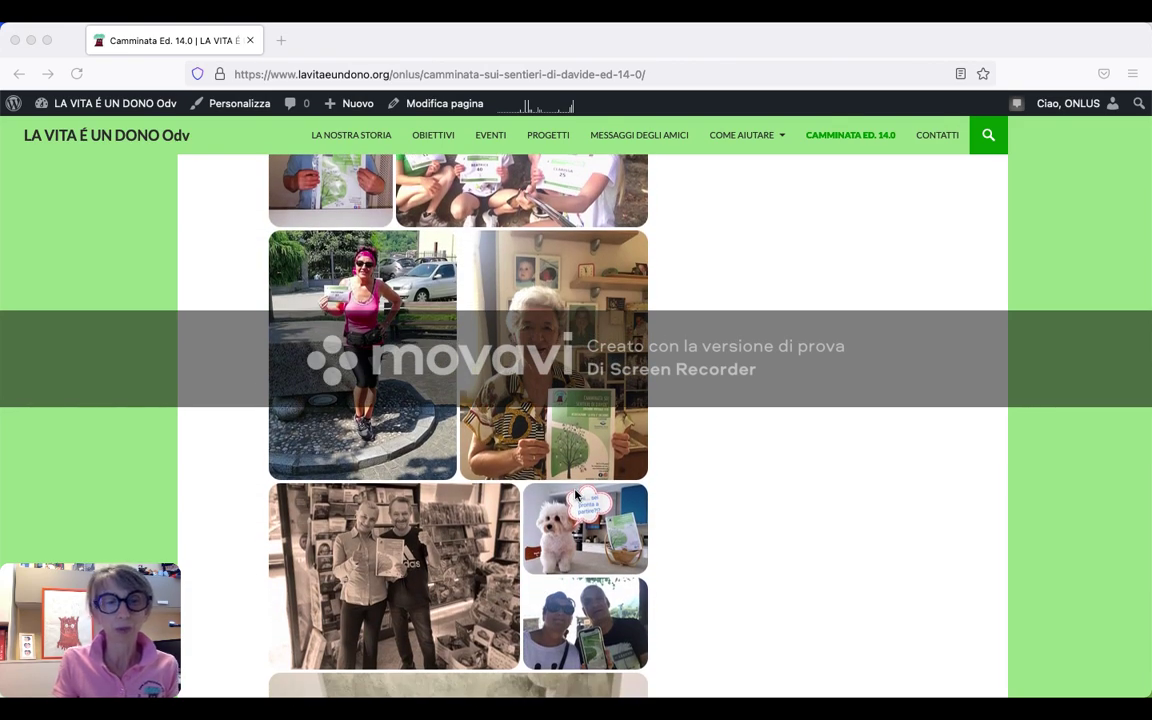
scroll(575, 493, down, 5)
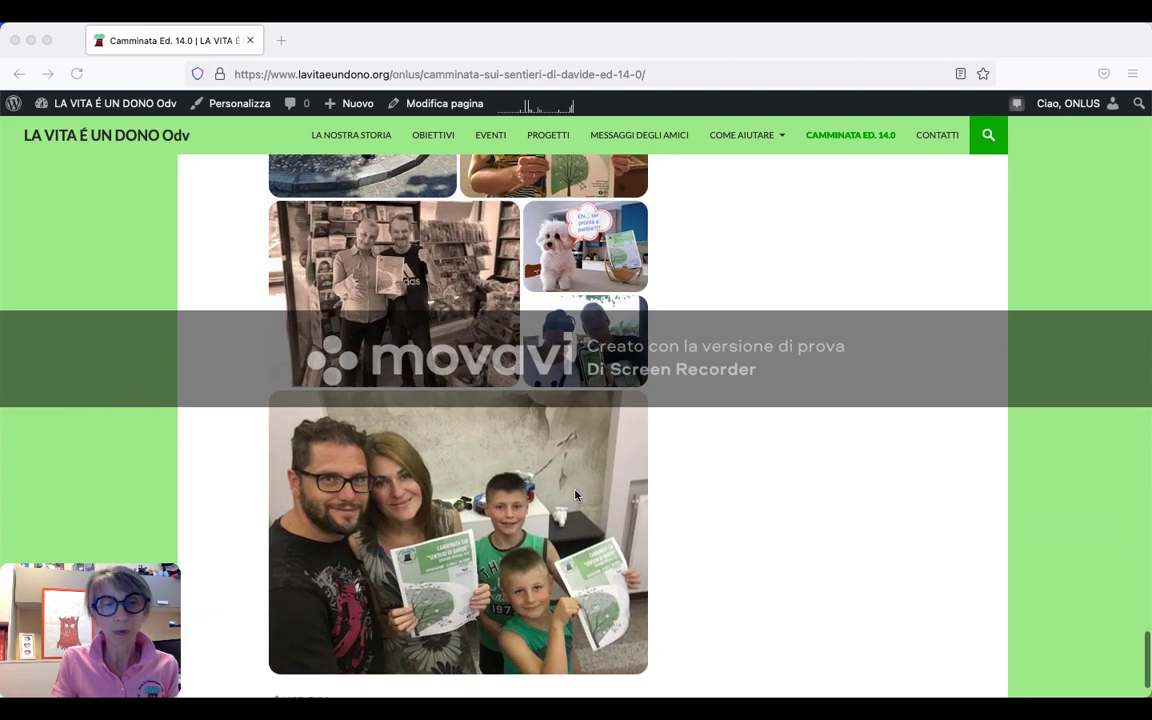
scroll(575, 493, up, 5)
scroll(575, 493, up, 5)
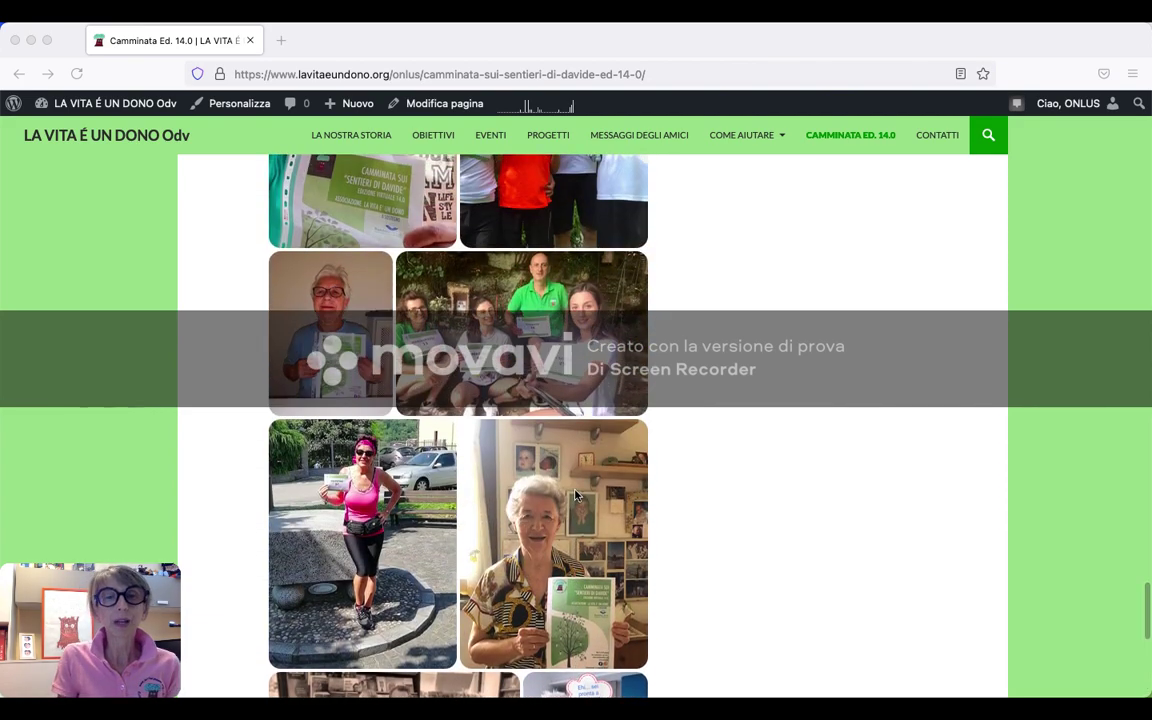
scroll(575, 493, up, 3)
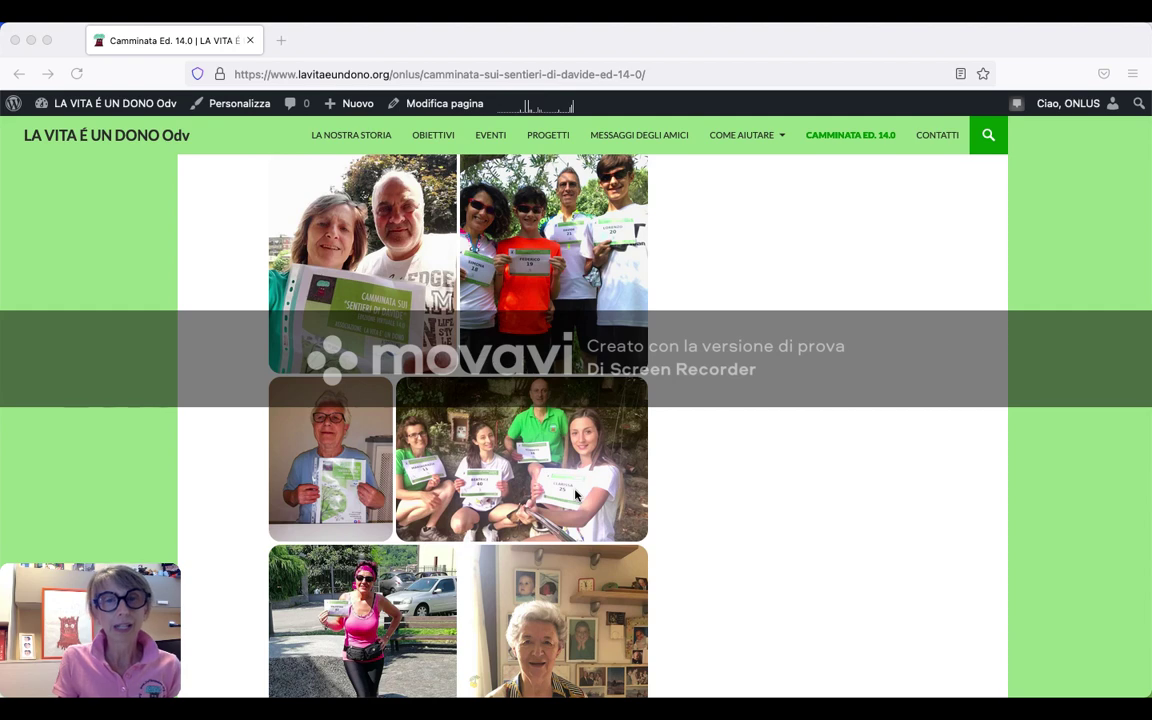
scroll(575, 493, down, 3)
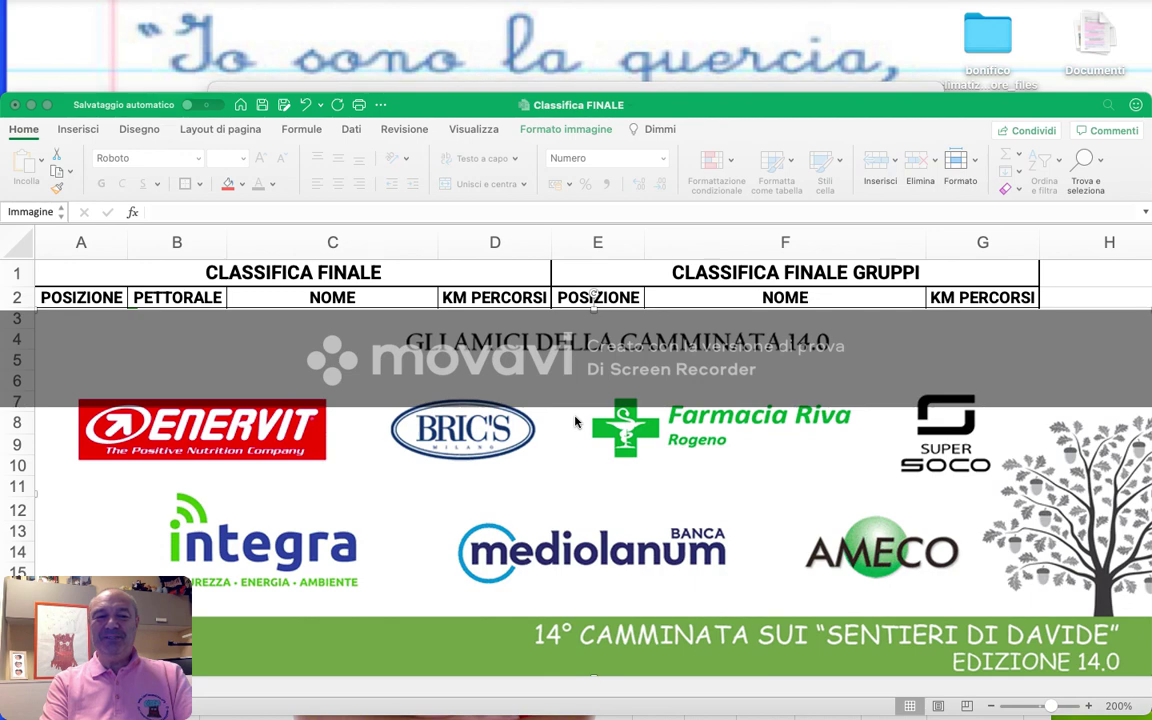
- Scroll further down through the participants' photo gallery
scroll(575, 422, down, 2)
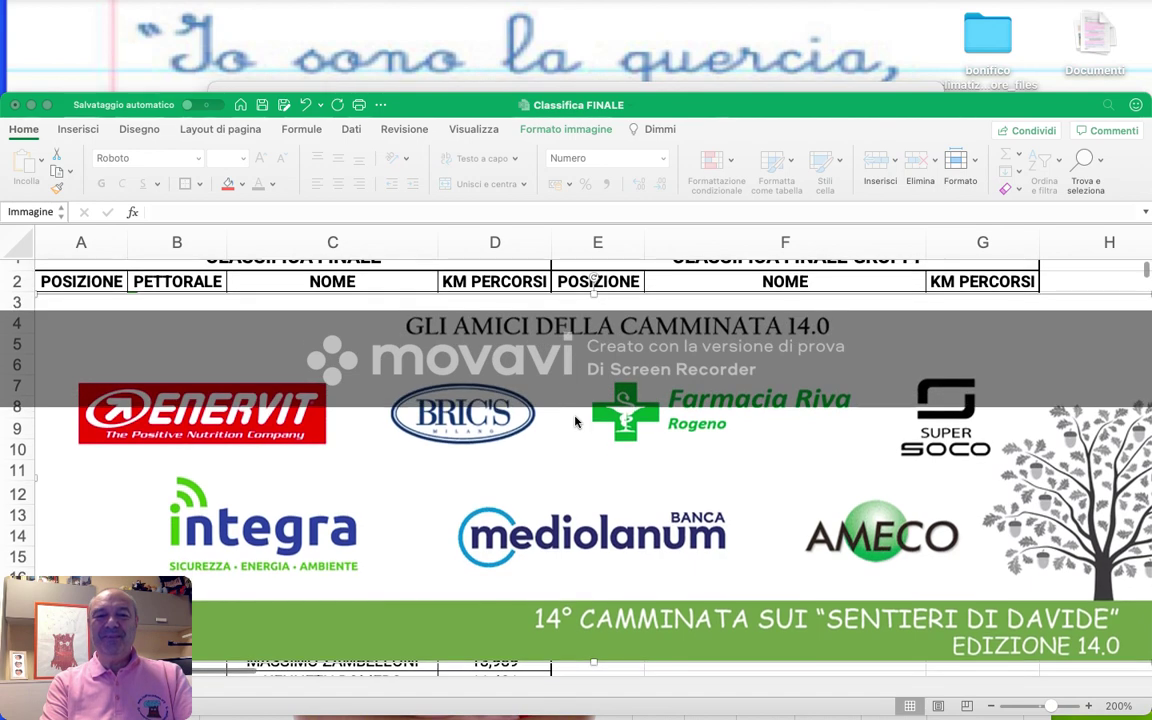
scroll(576, 418, down, 4)
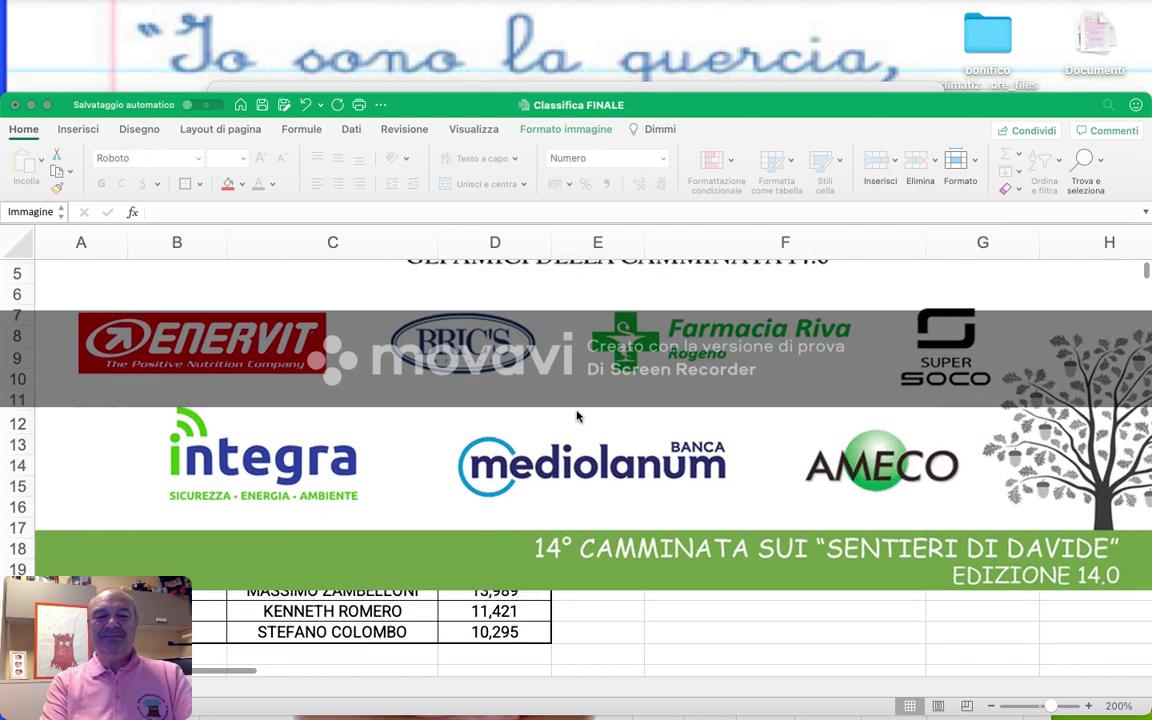
scroll(576, 416, down, 2)
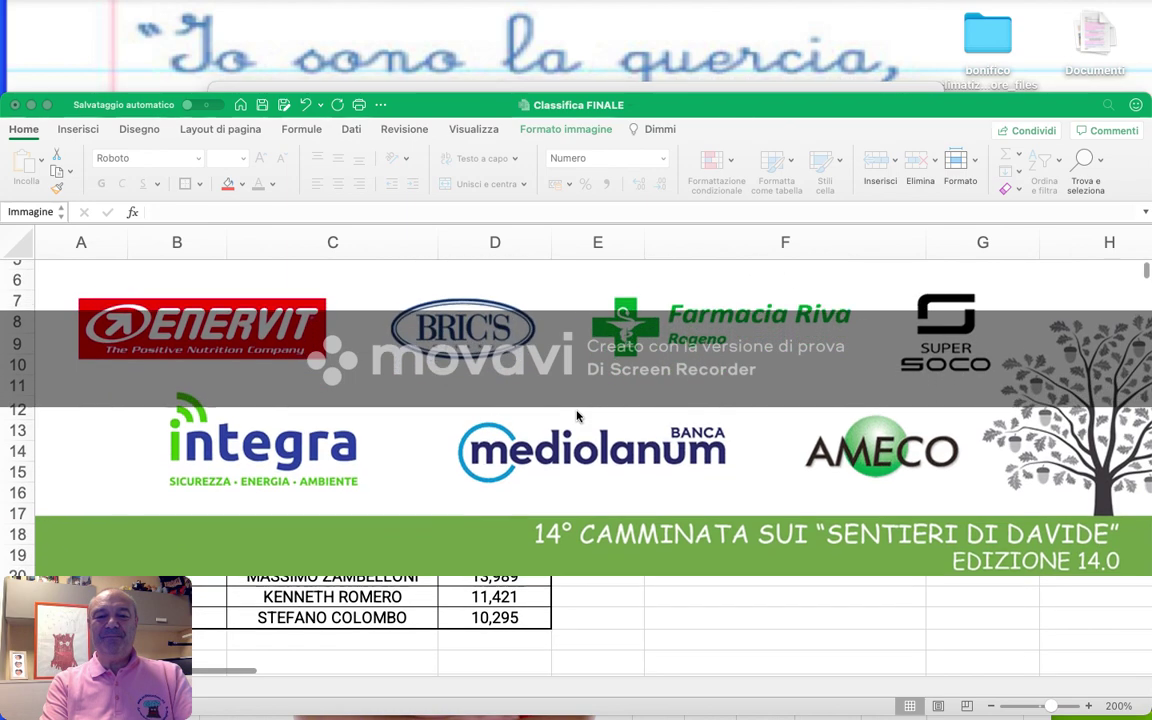
scroll(576, 416, down, 3)
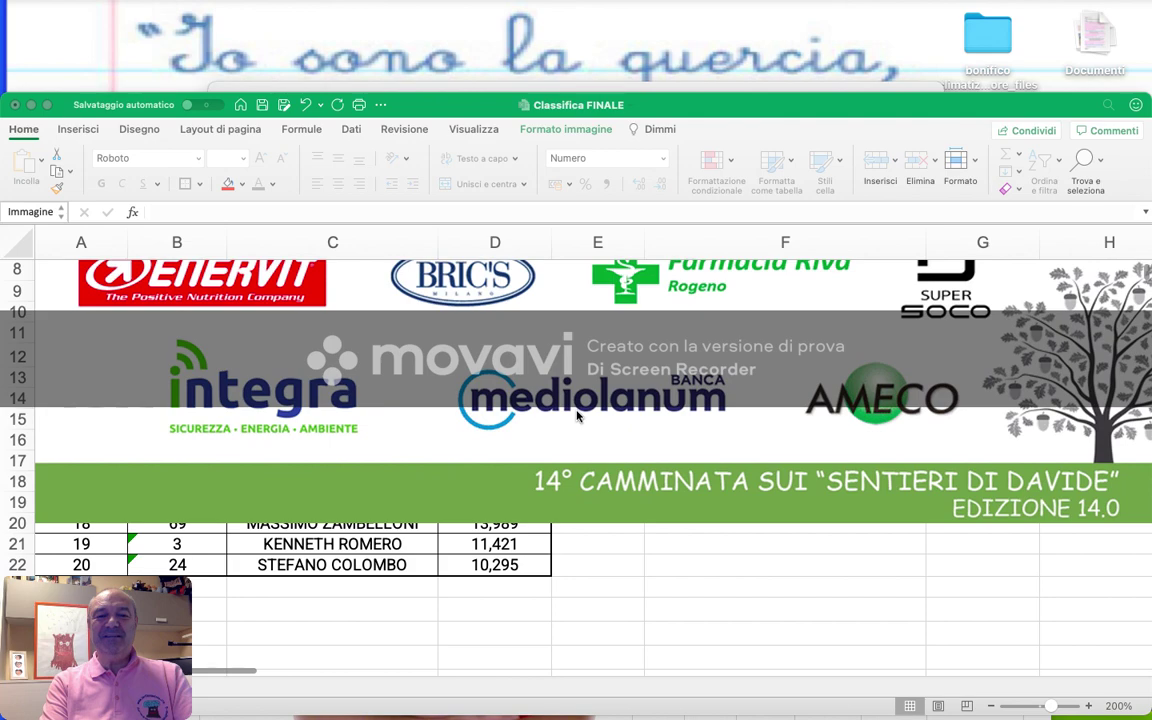
scroll(576, 416, down, 6)
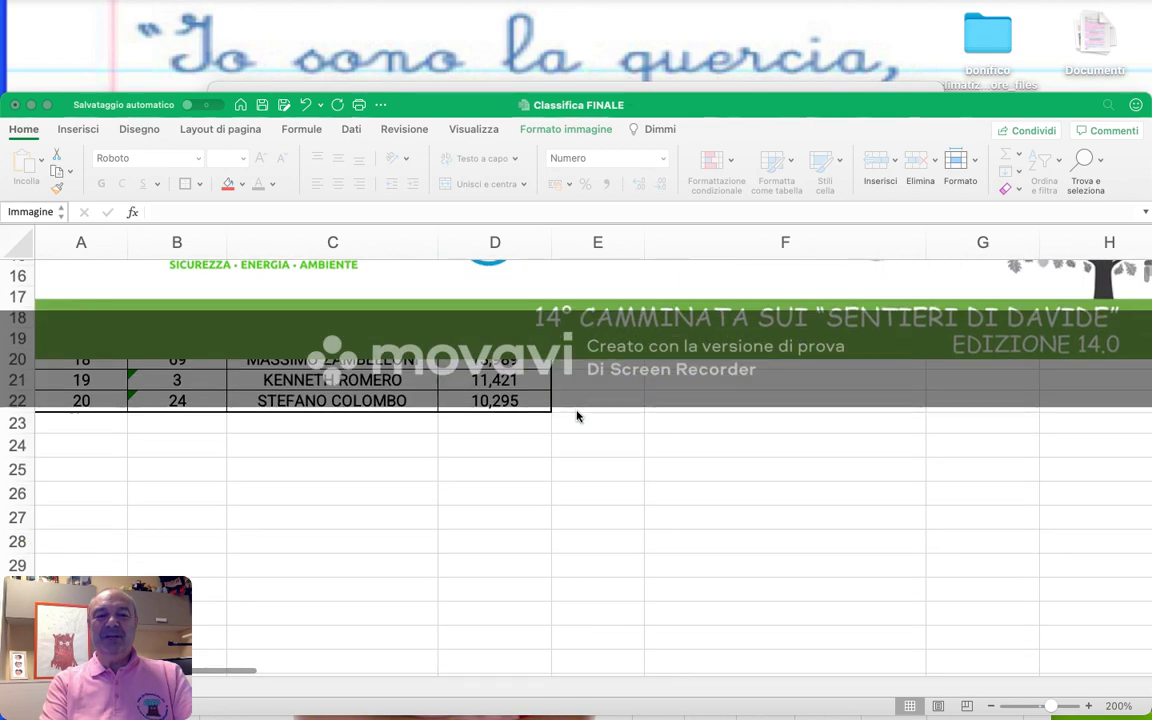
- Delete the floating sponsor banner that covers the Classifica FINALE ranking table
click(560, 297)
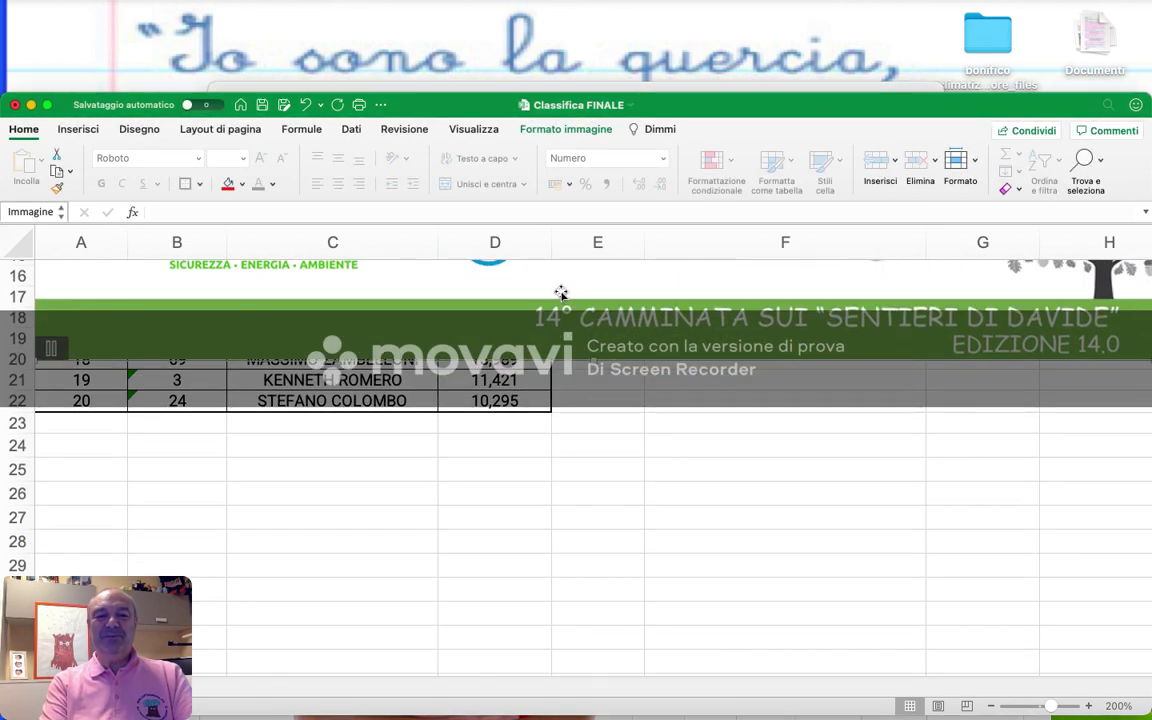
scroll(561, 292, up, 5)
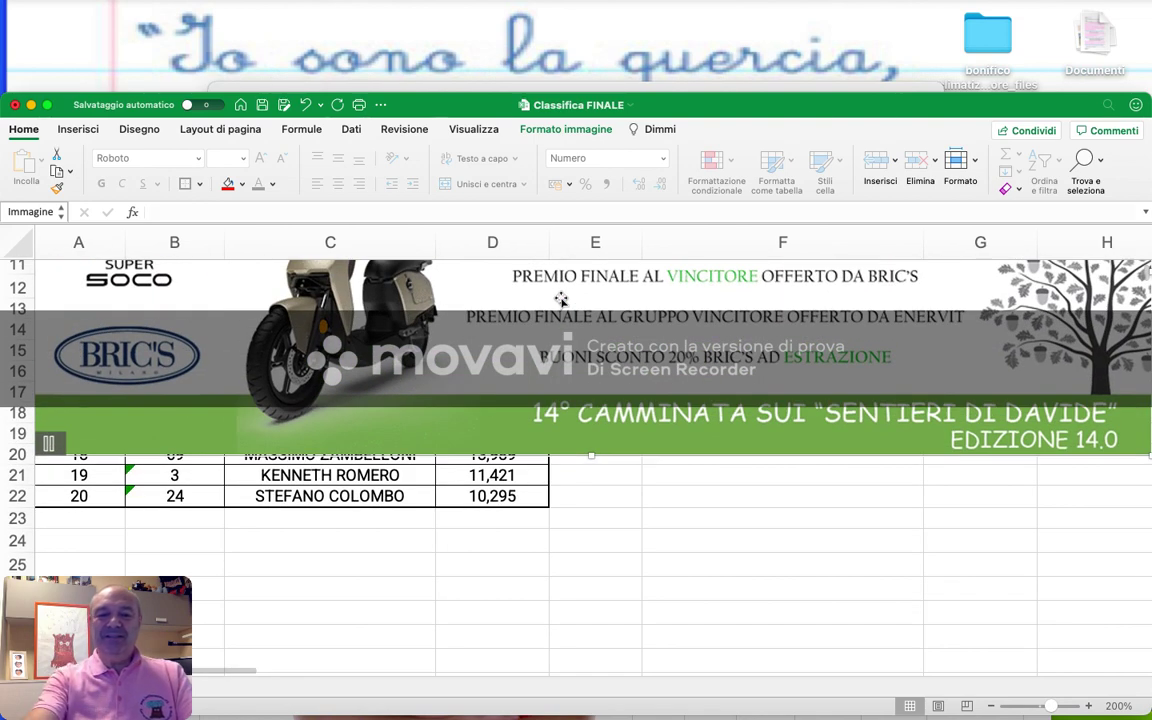
scroll(561, 299, down, 4)
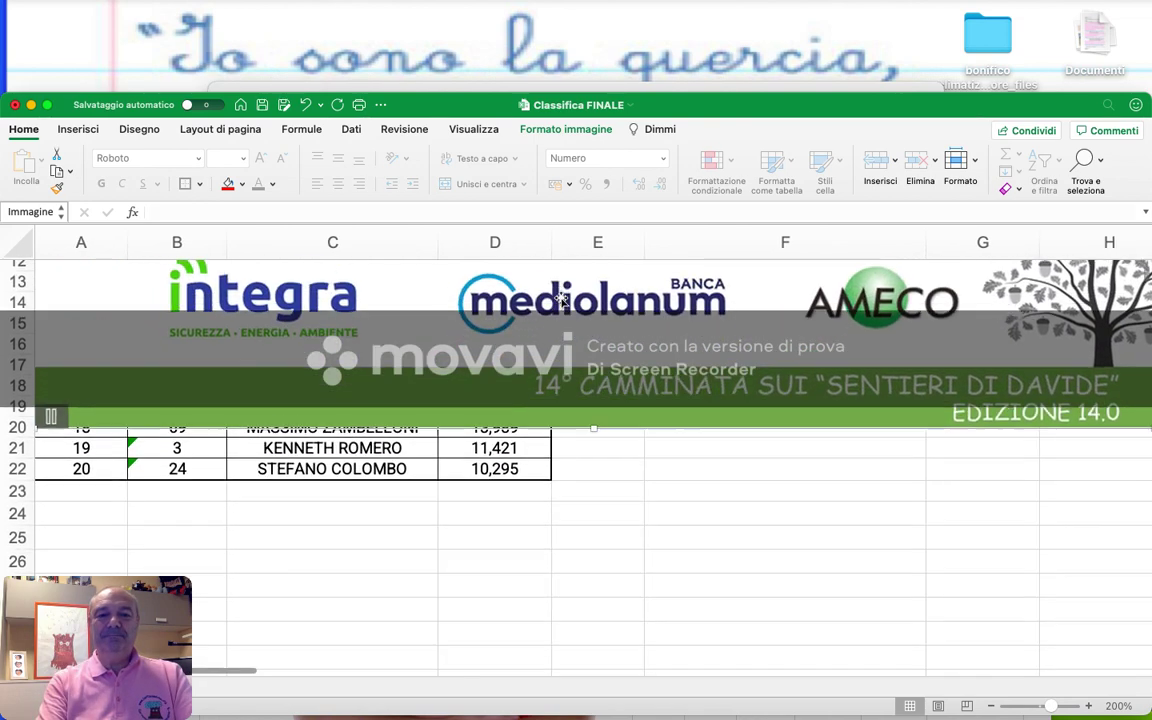
scroll(561, 299, down, 2)
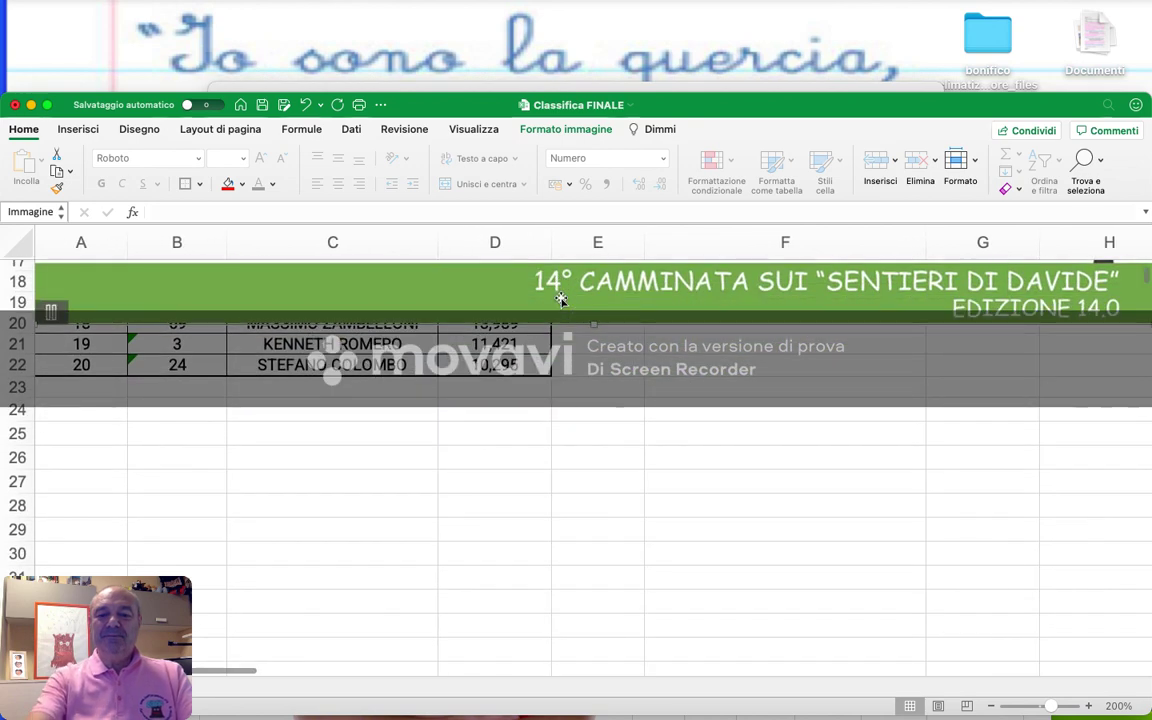
key(Delete)
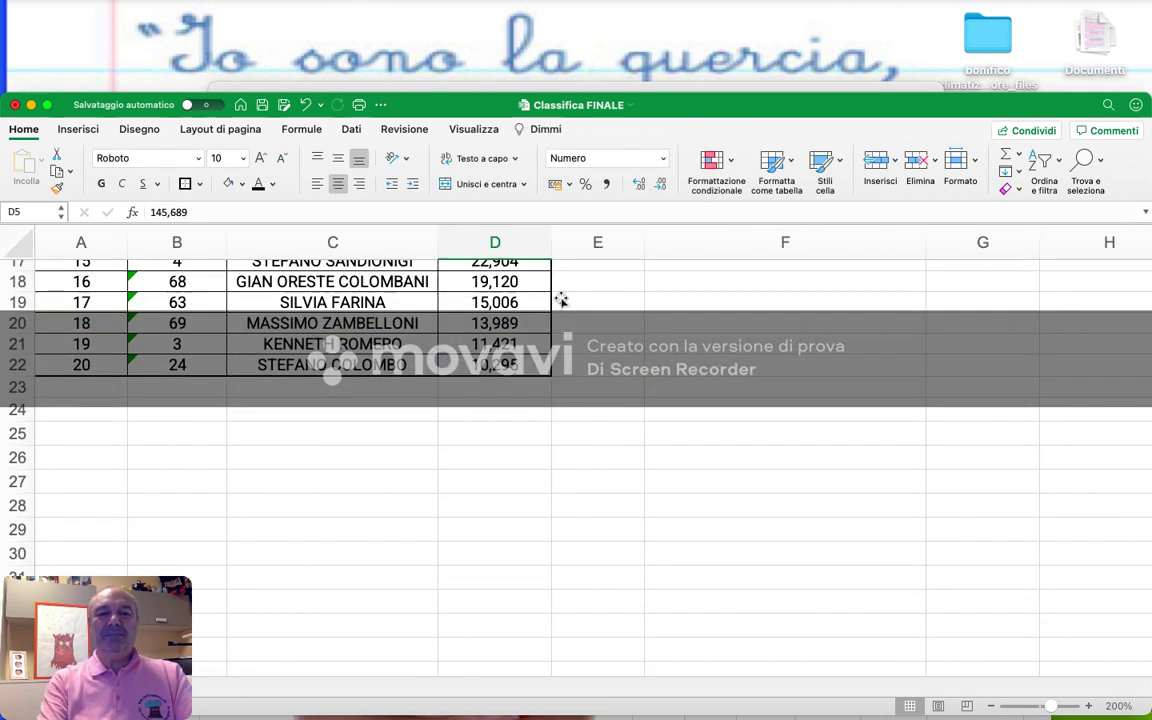
scroll(561, 299, up, 3)
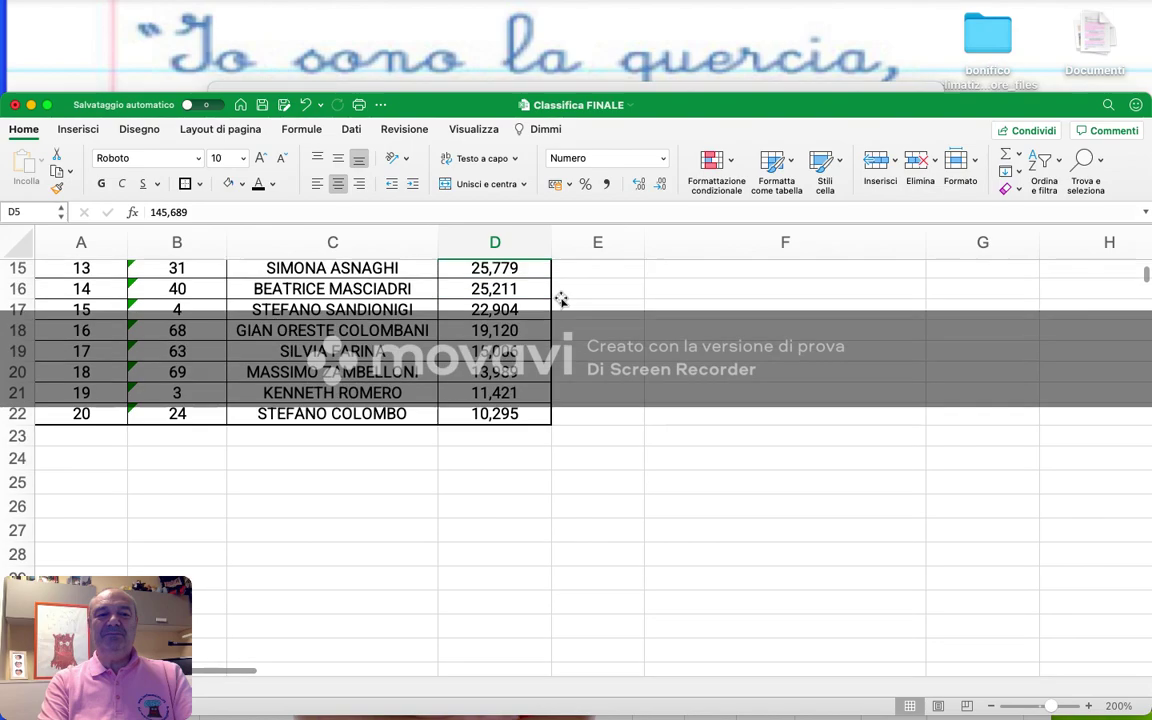
scroll(561, 299, up, 3)
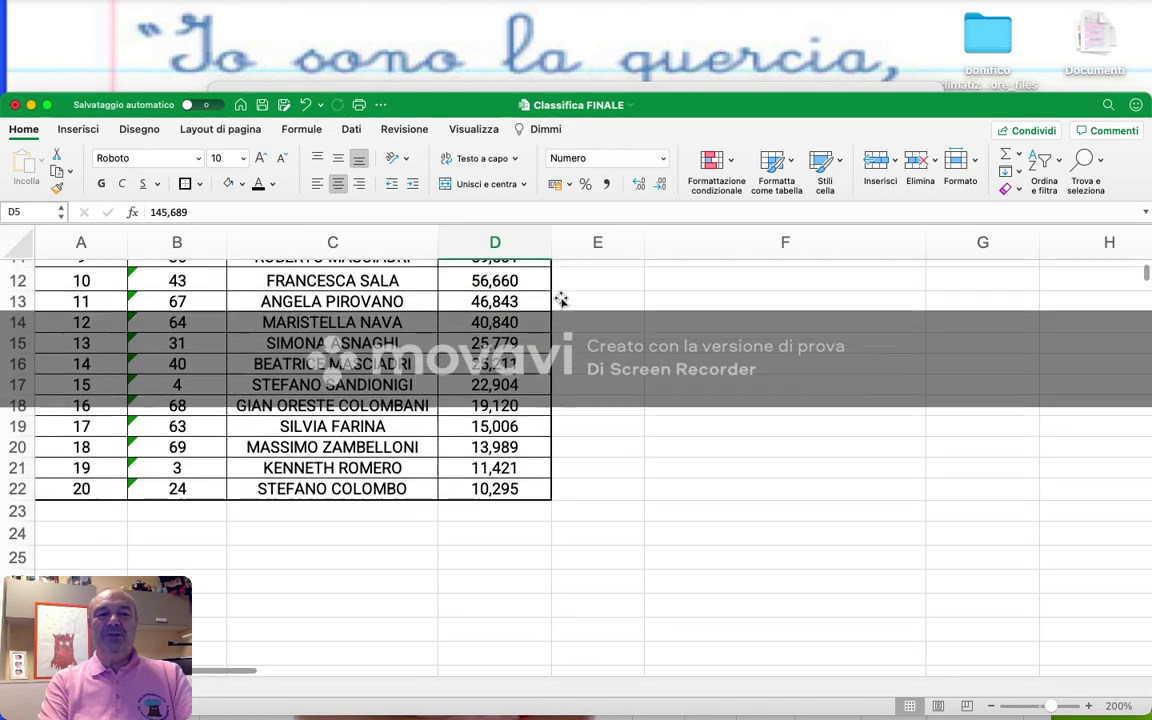
scroll(561, 299, up, 3)
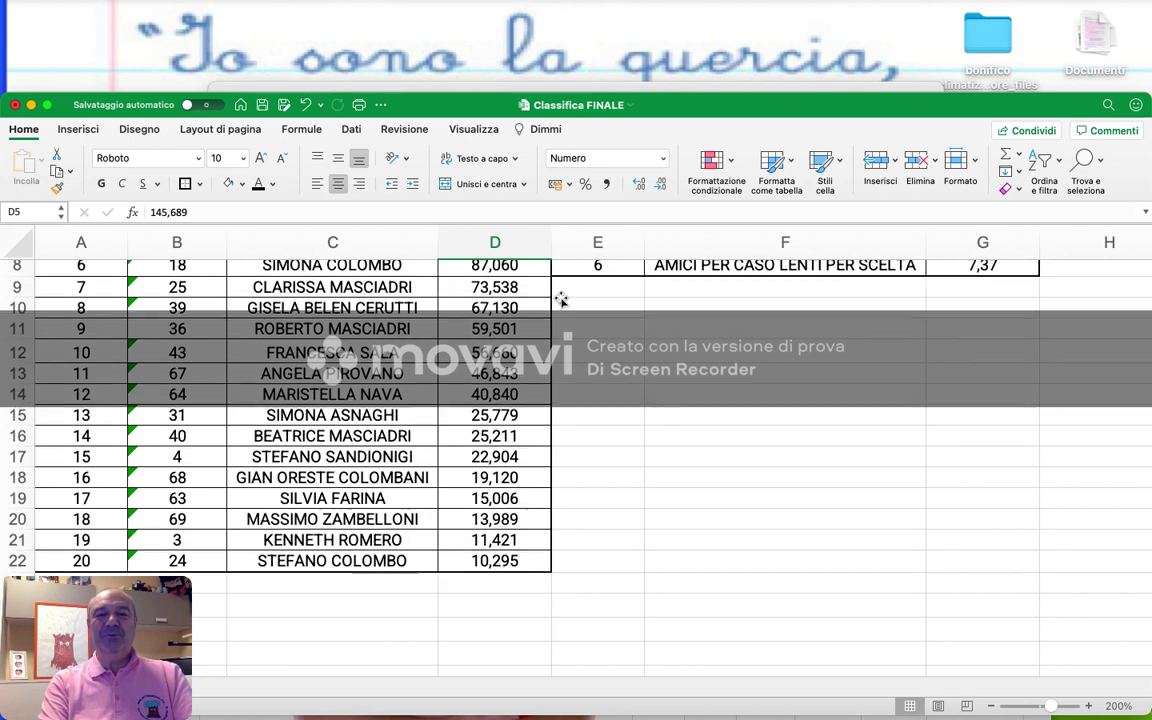
scroll(561, 299, up, 1)
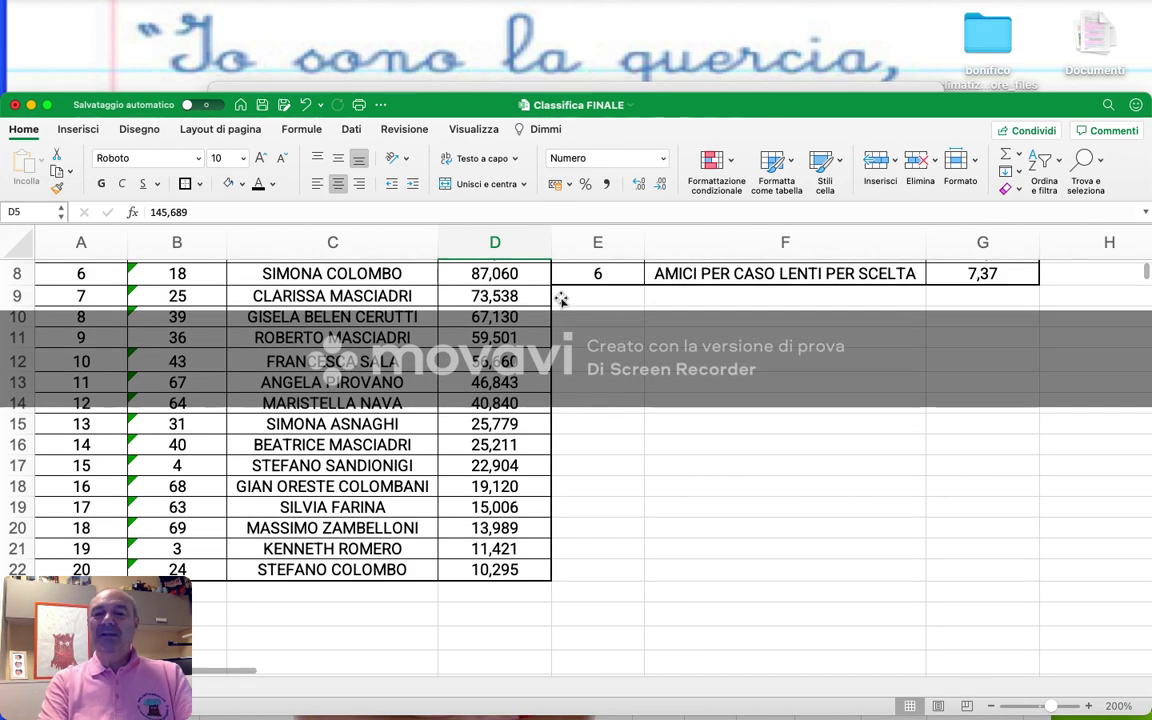
scroll(561, 299, up, 1)
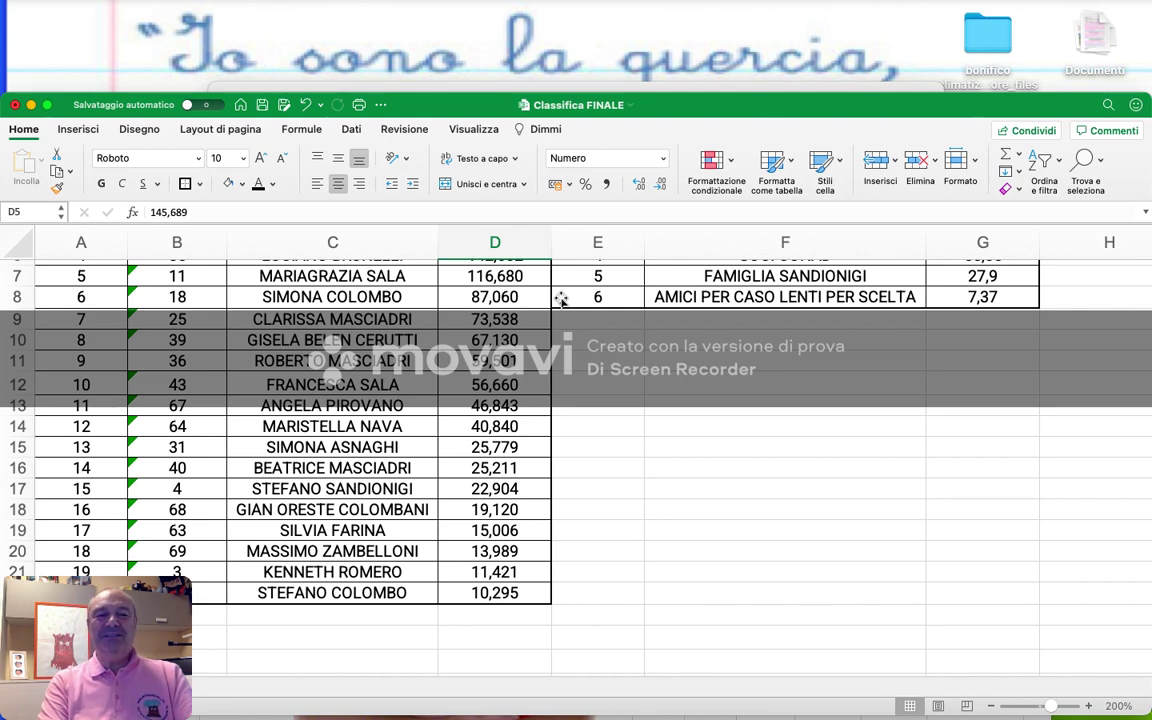
scroll(561, 299, up, 1)
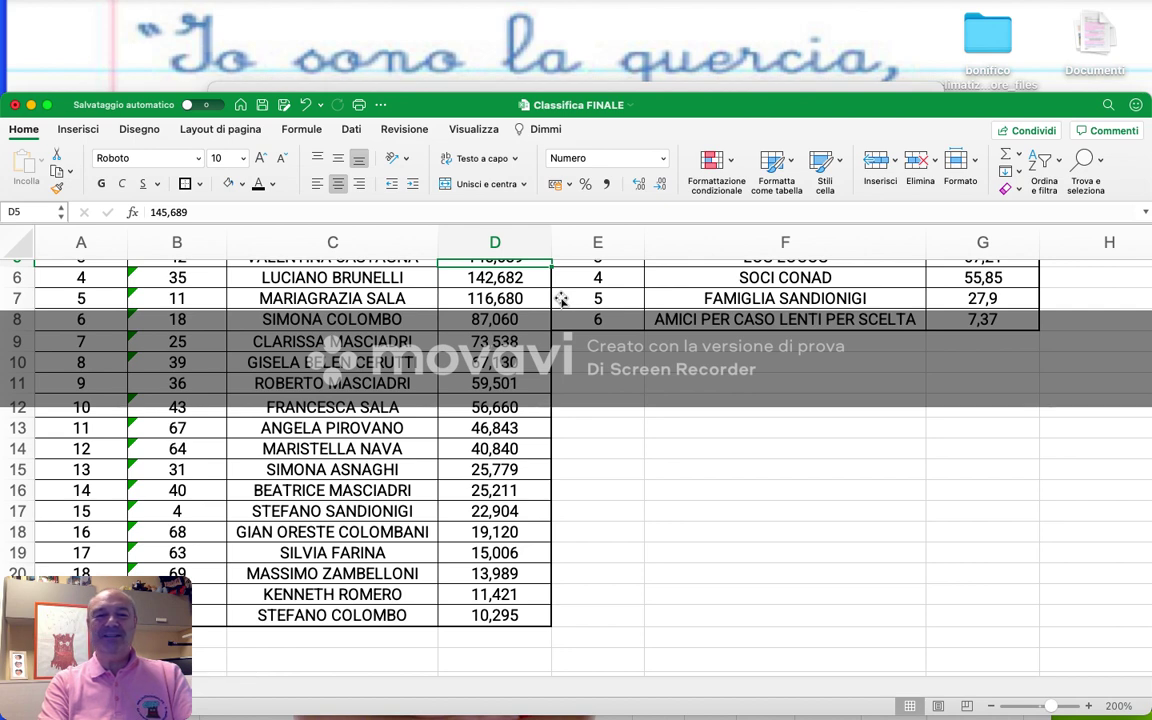
scroll(561, 299, up, 1)
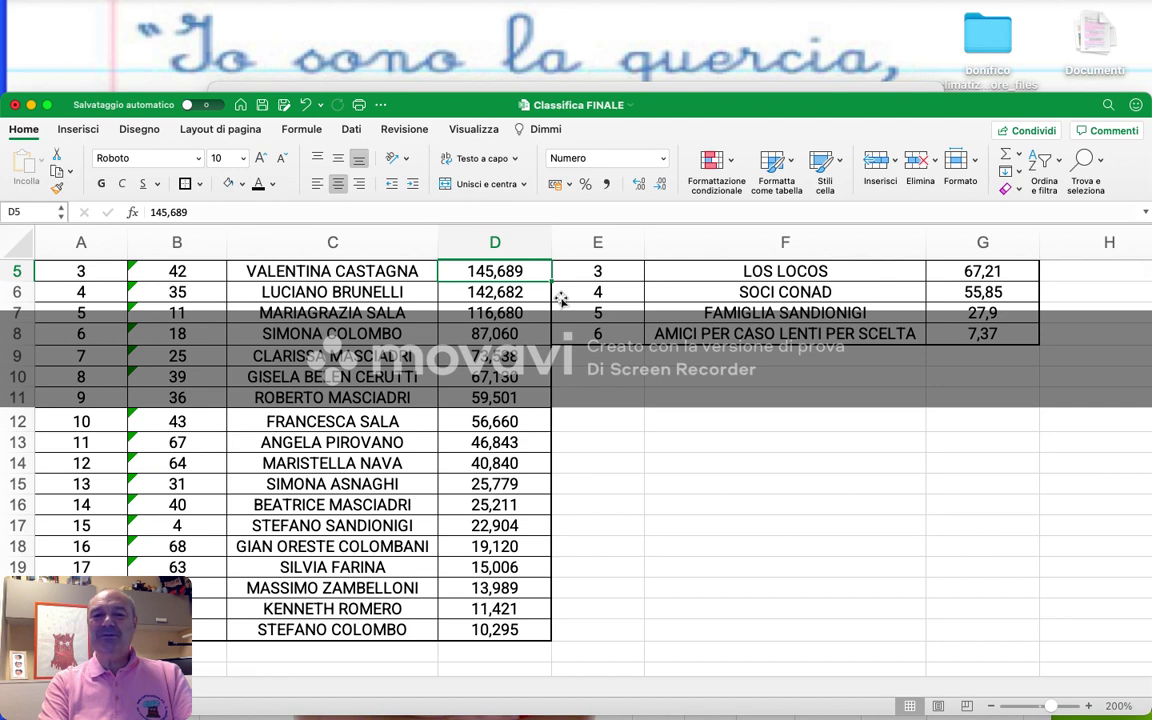
scroll(561, 299, up, 1)
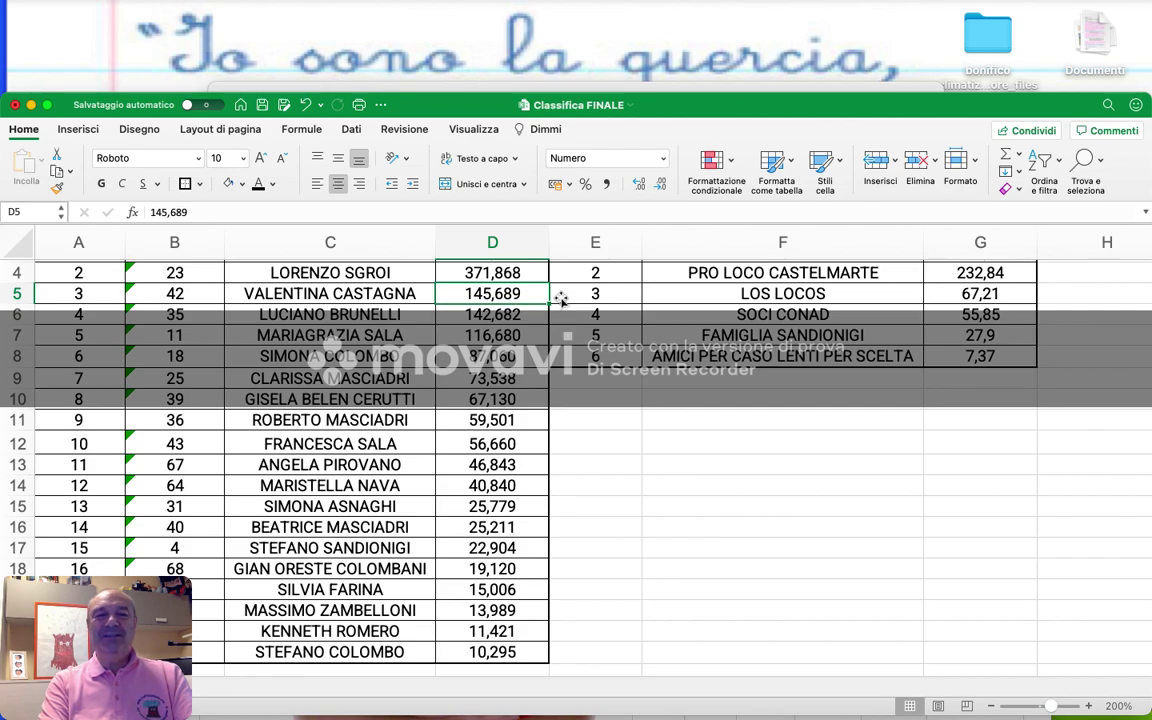
scroll(561, 299, up, 2)
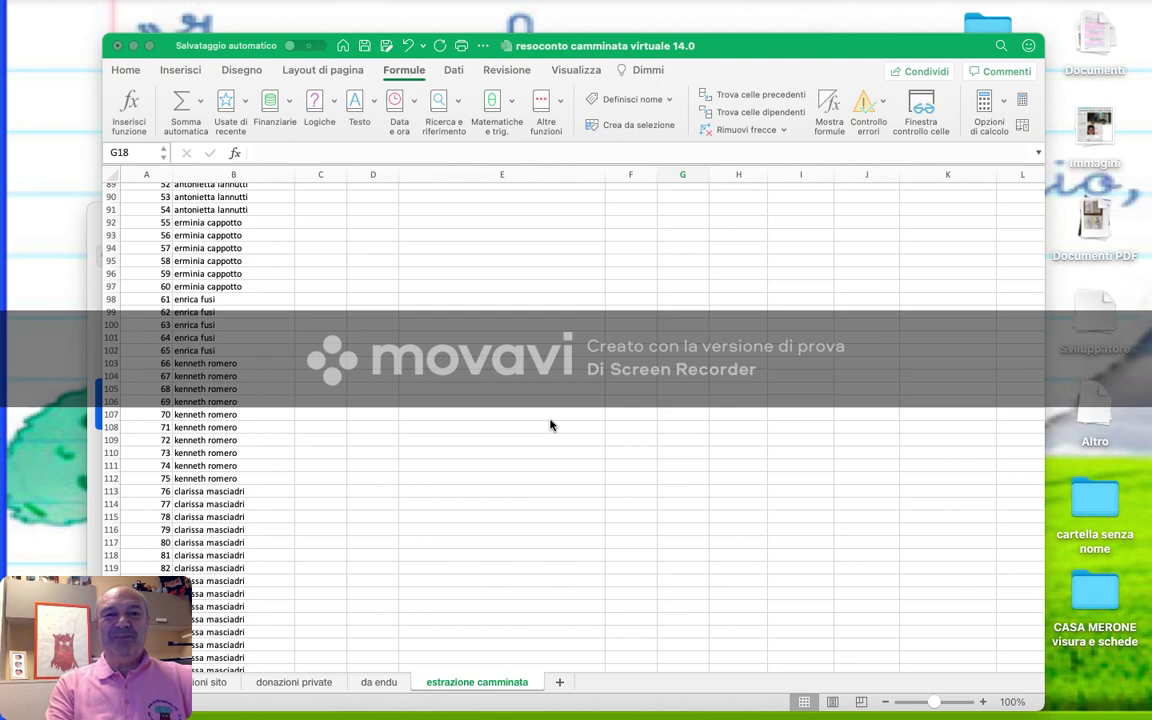
- Scroll down the ticket-holder list, then back up to the 11-prize table and drawn number 544
scroll(550, 425, down, 5)
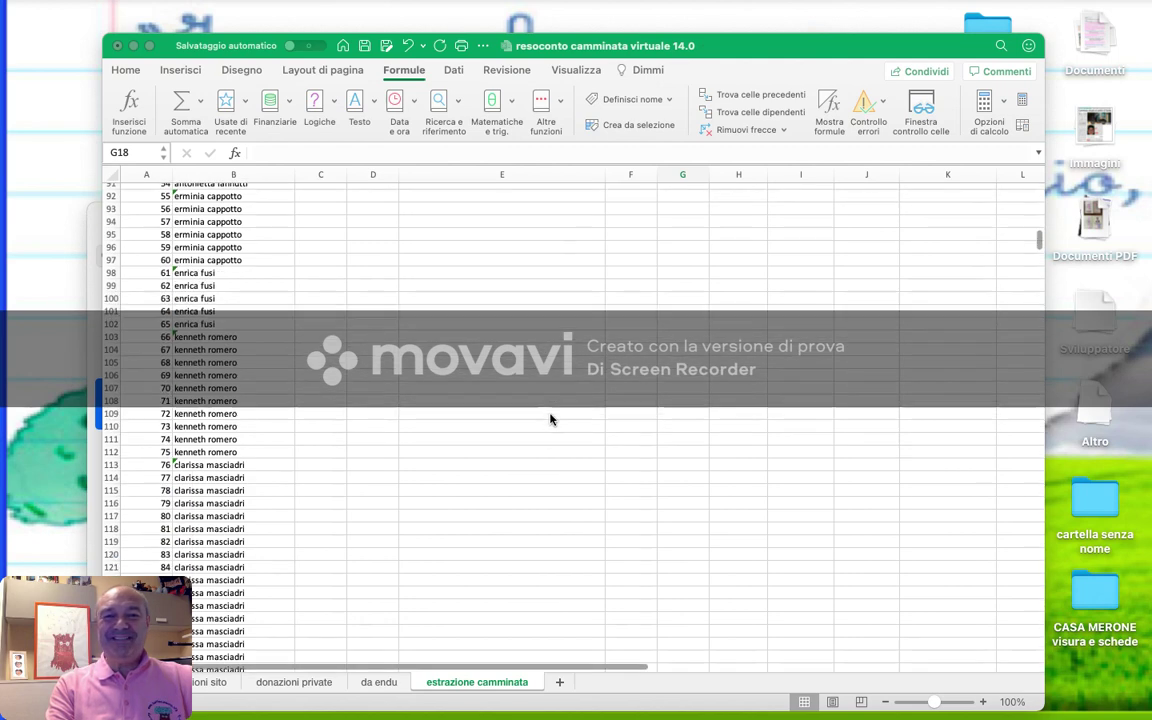
scroll(550, 420, down, 10)
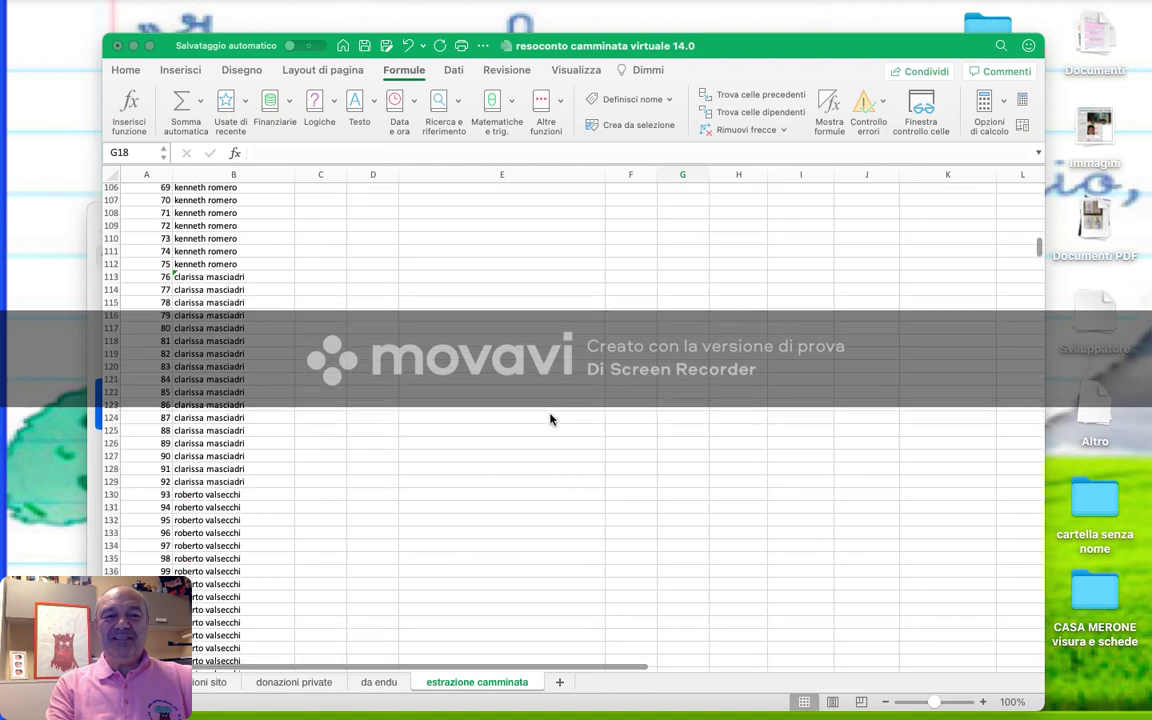
scroll(550, 420, down, 15)
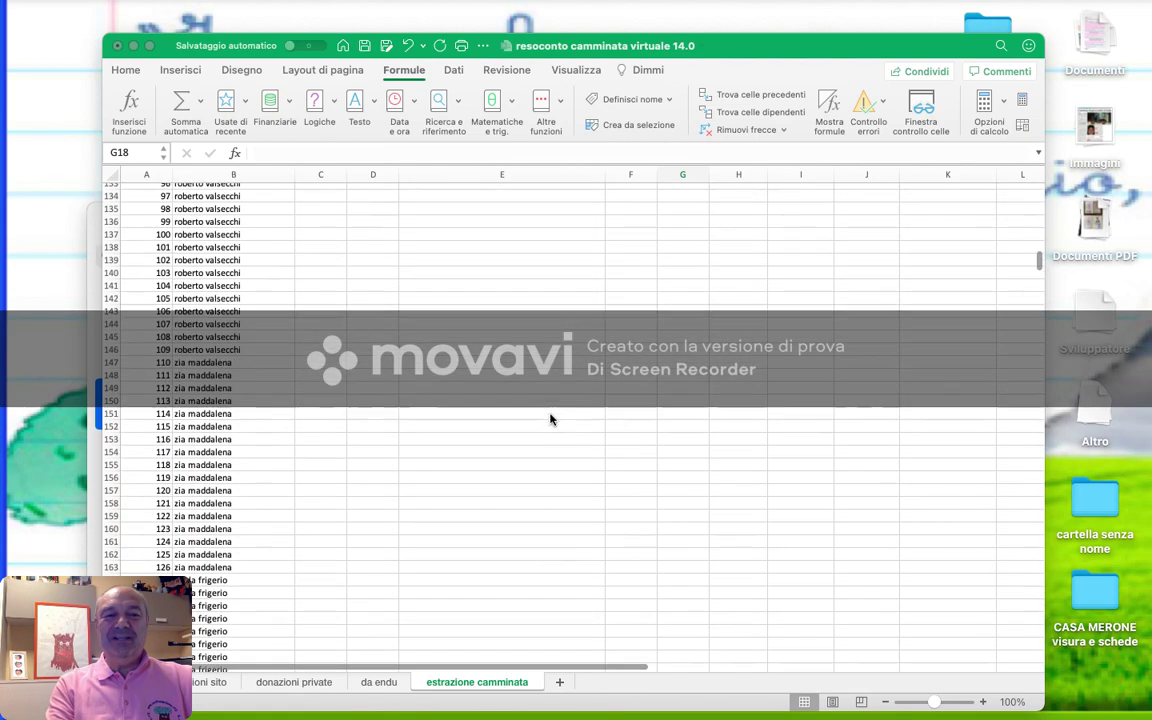
scroll(550, 420, down, 10)
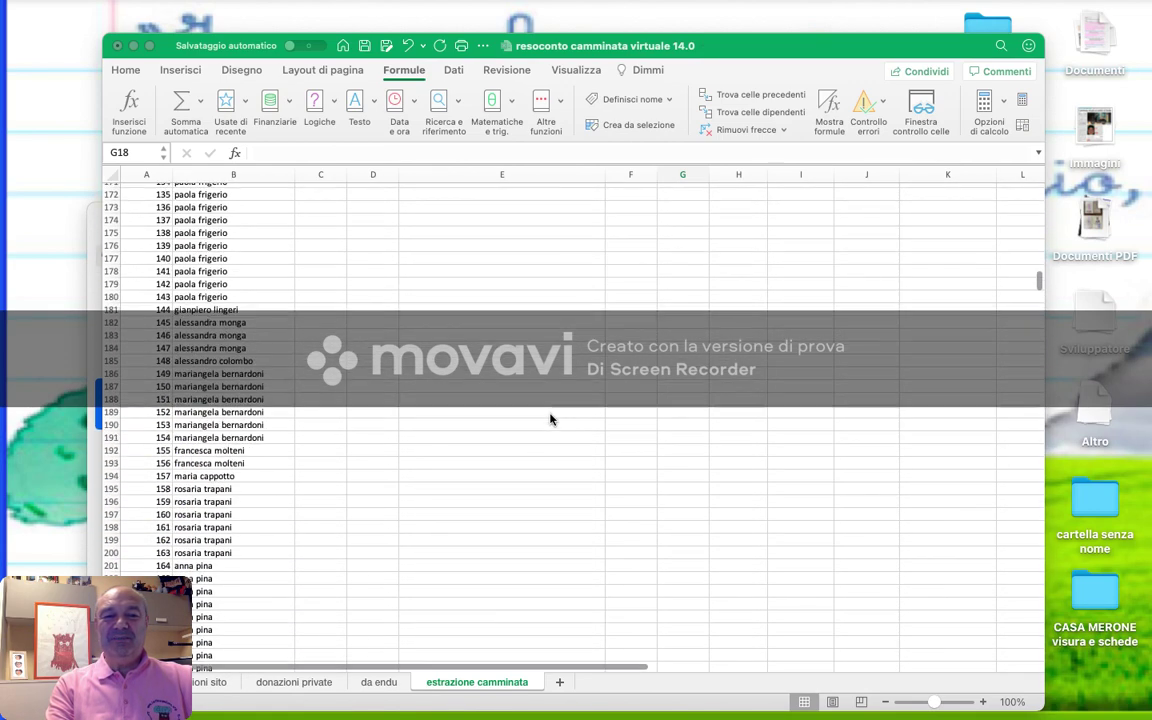
scroll(550, 420, up, 10)
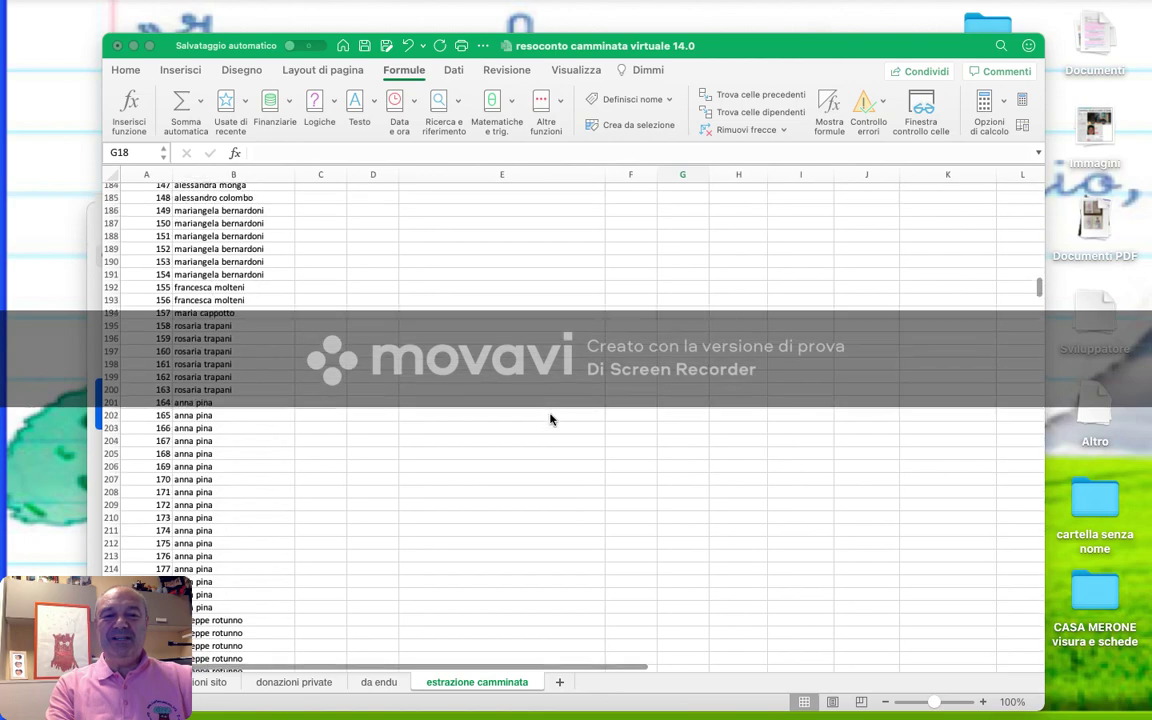
scroll(550, 420, up, 8)
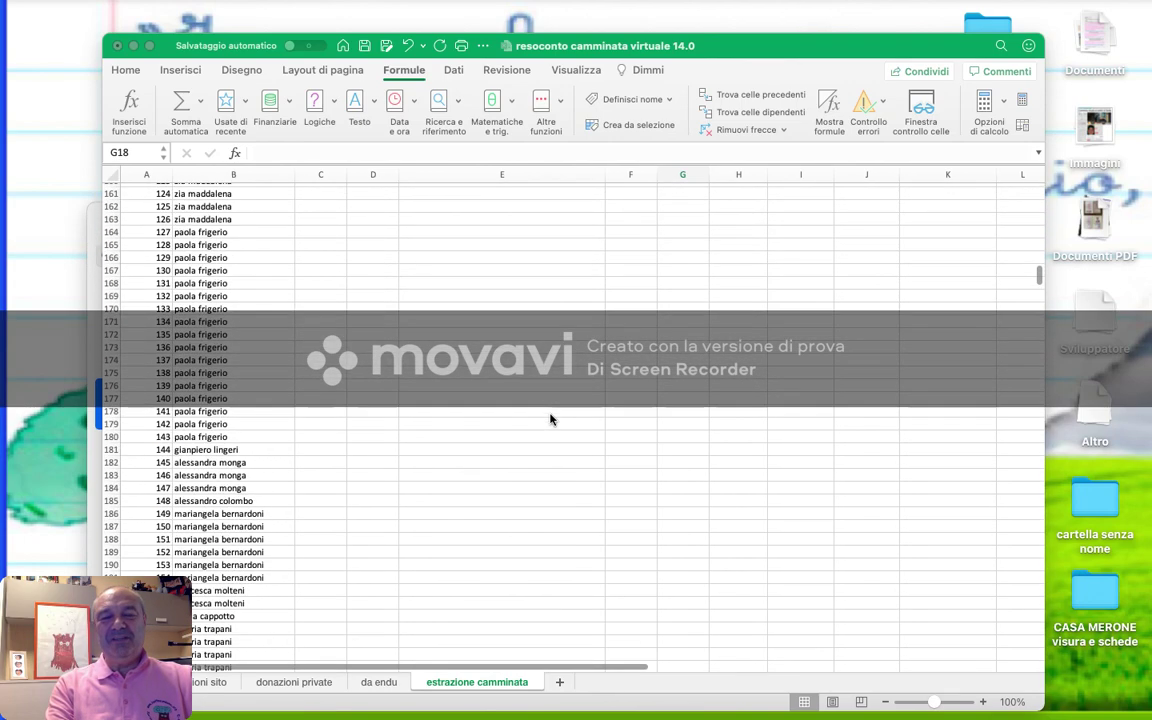
scroll(550, 420, up, 15)
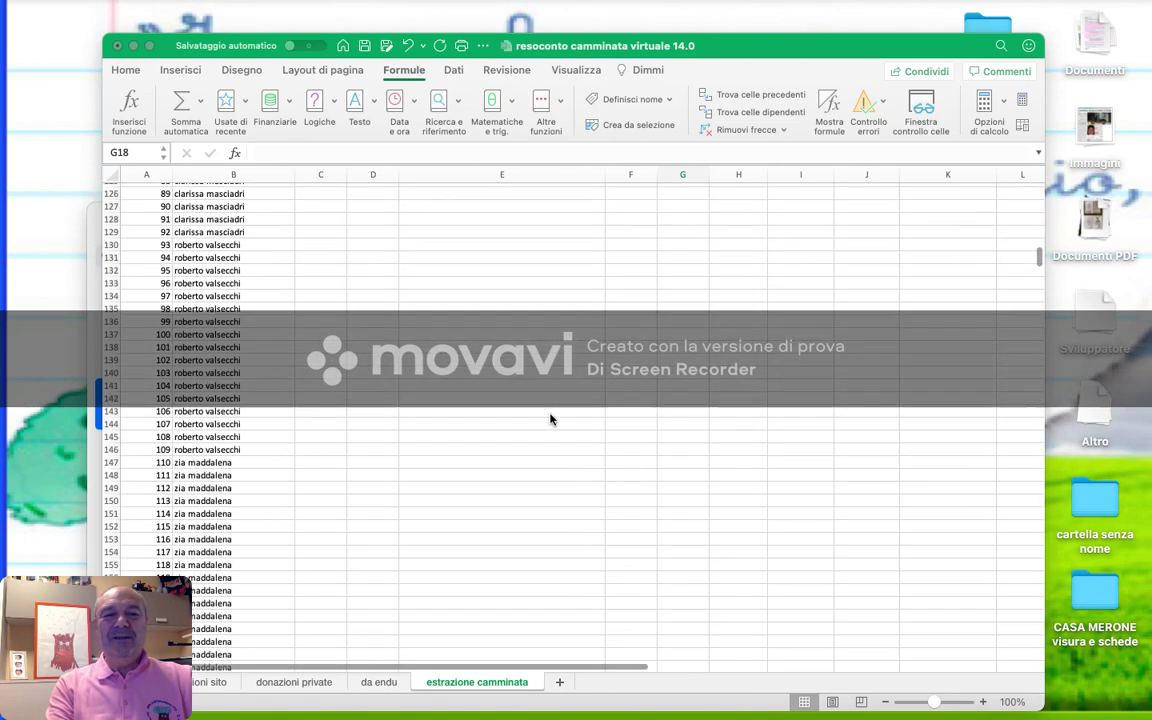
scroll(550, 420, up, 20)
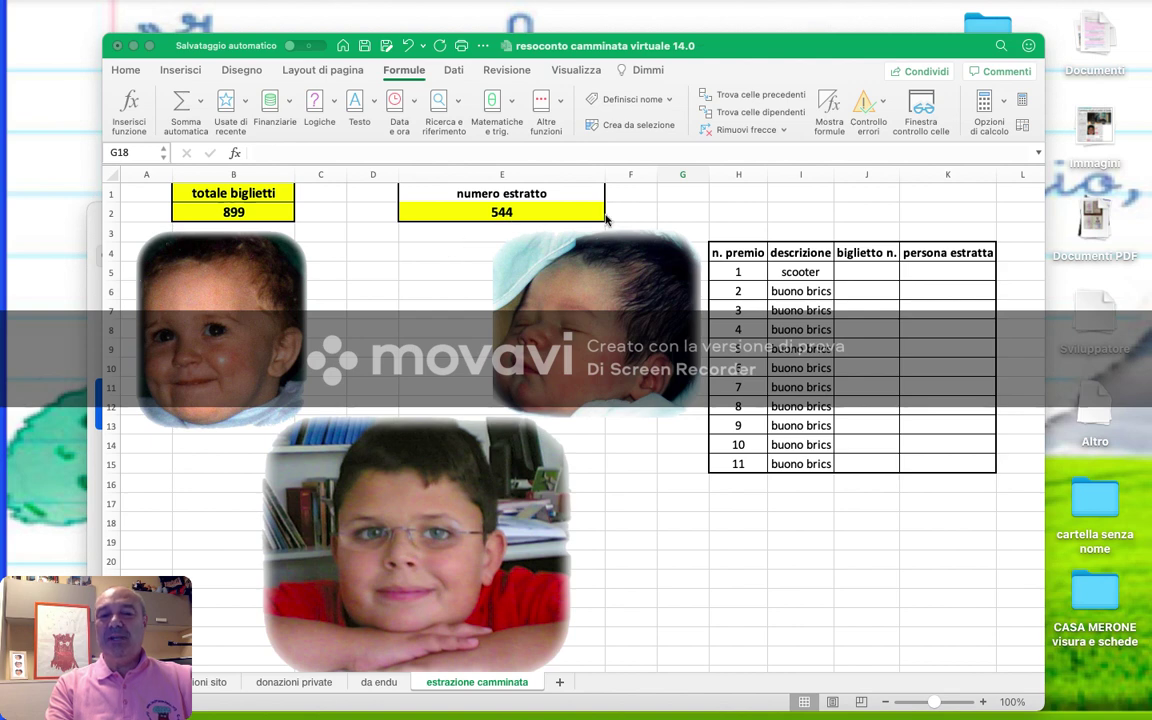
- Draw random numbers and enter ticket 709 for prize 11 and 183 for prize 10
click(1024, 103)
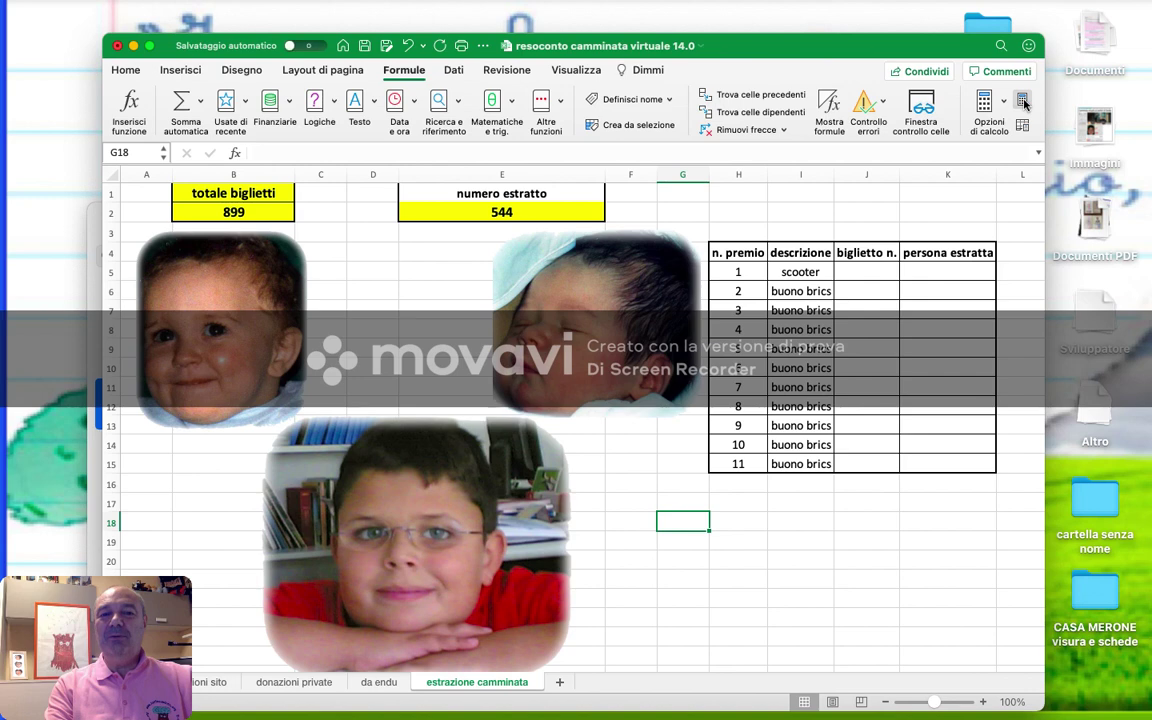
click(1024, 103)
click(1024, 103)
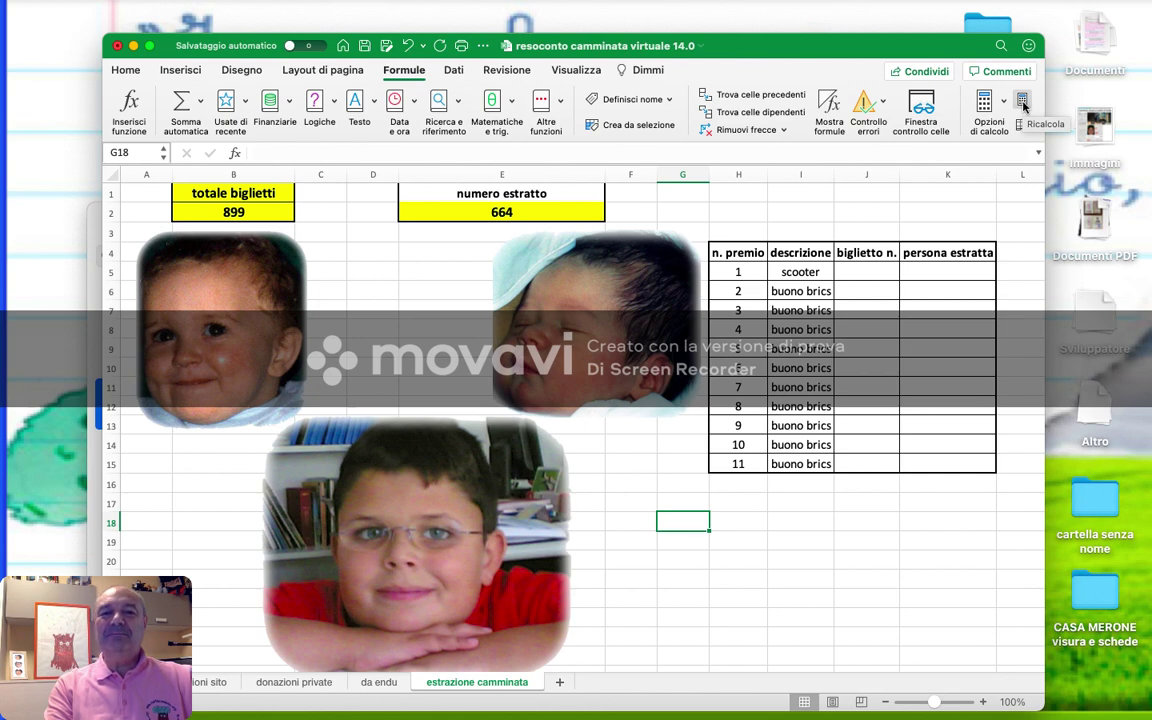
click(1023, 102)
click(877, 465)
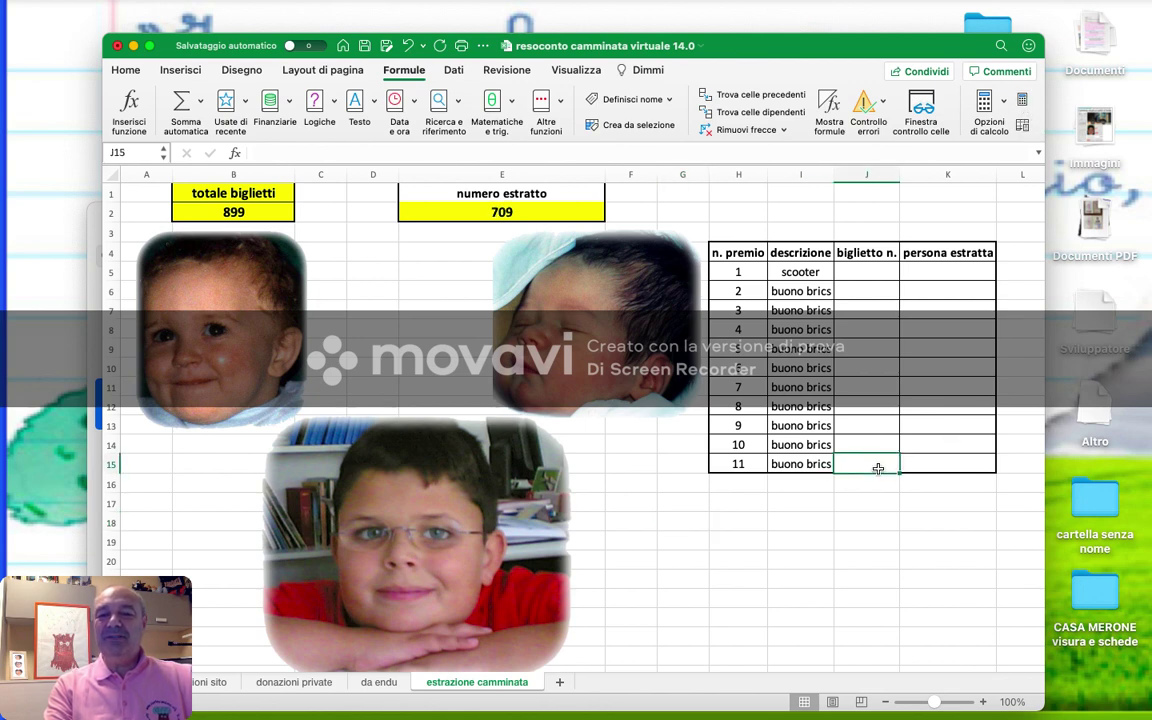
text(709)
key(Up)
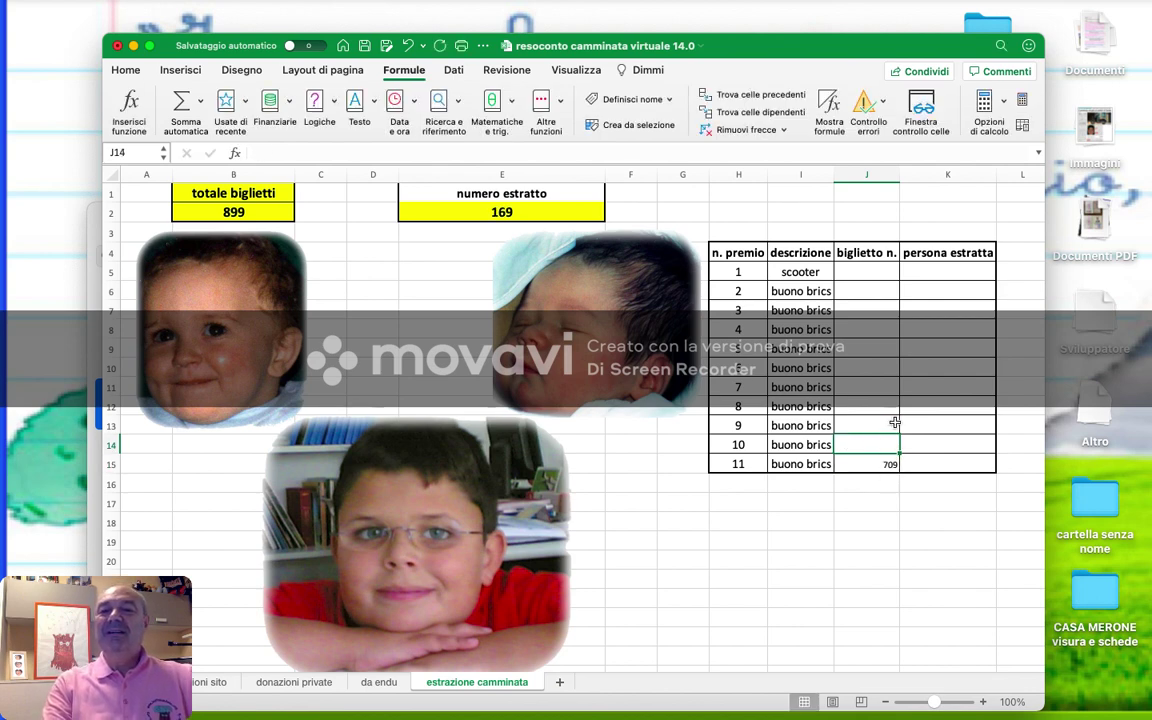
click(1022, 100)
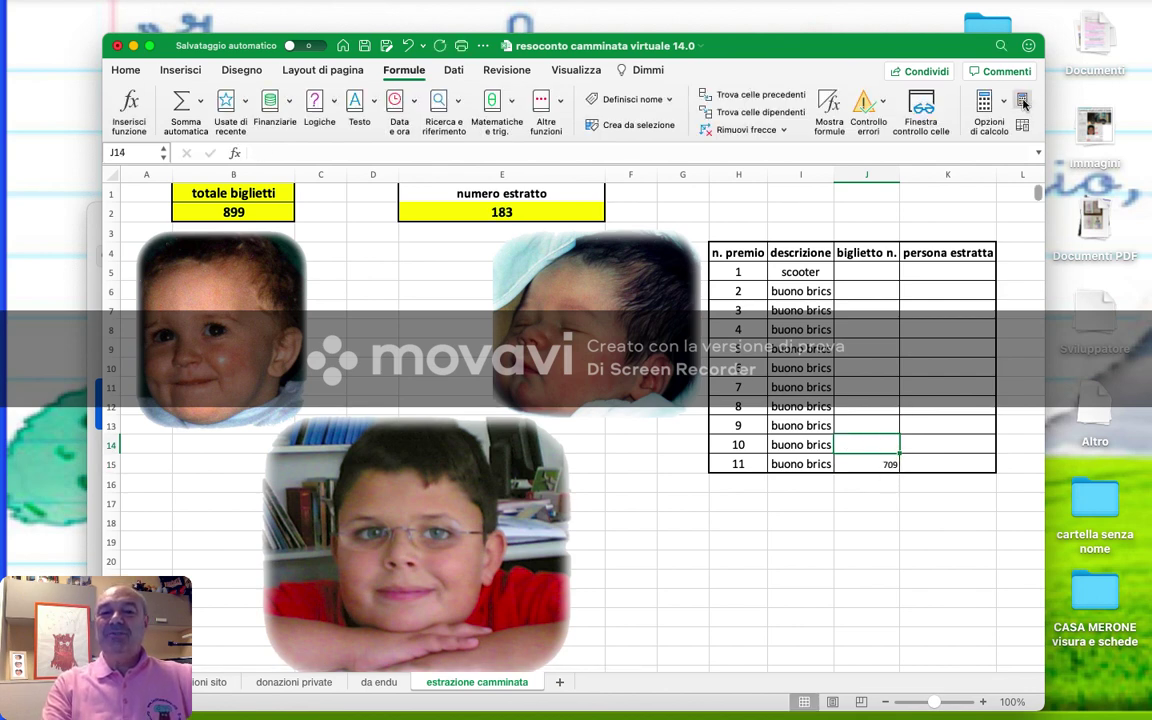
text(183)
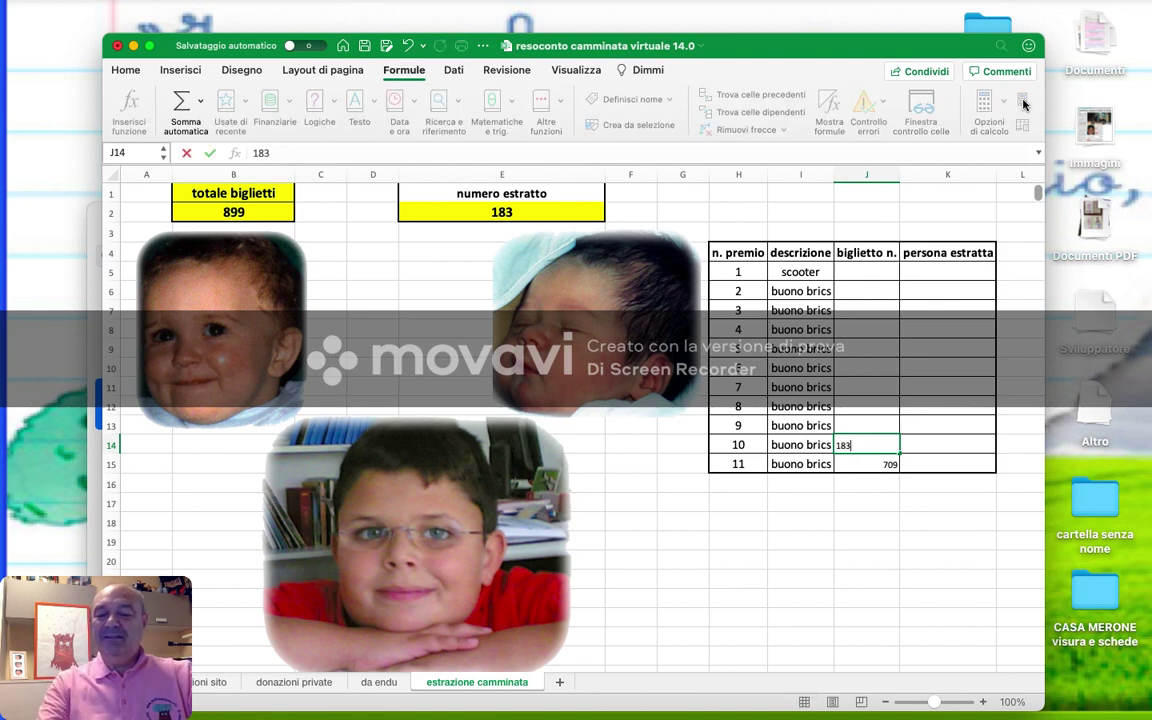
key(Up)
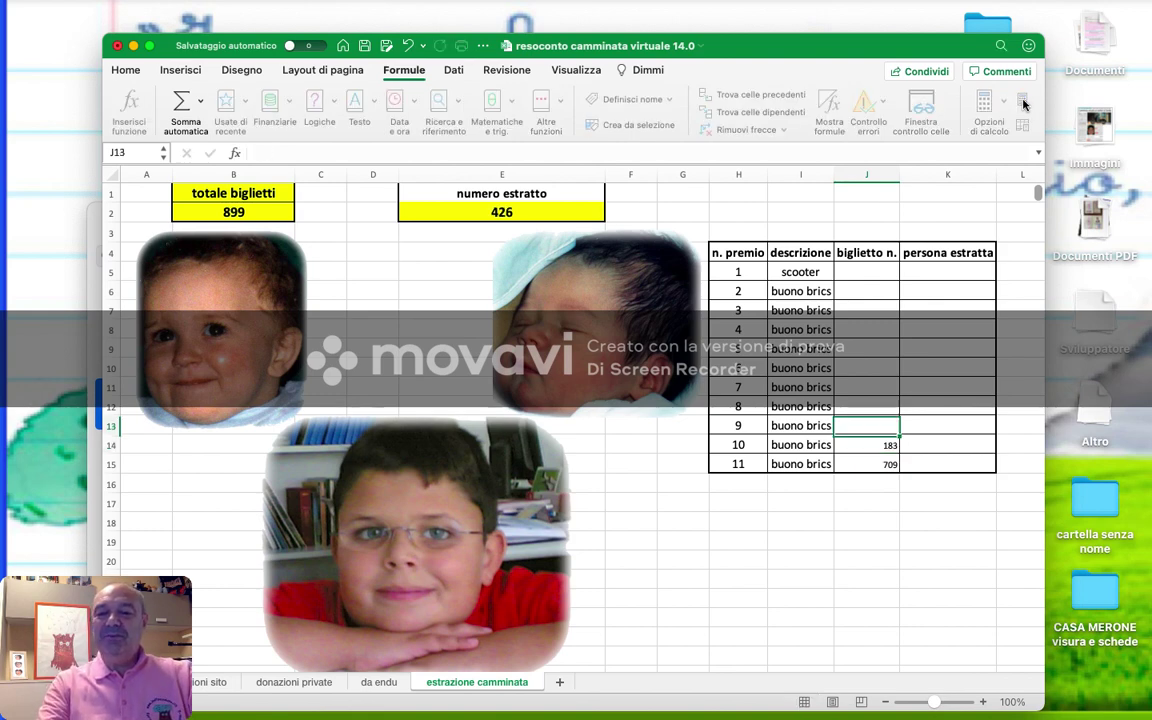
- Enter drawn tickets 701, 60, 894 and 142 for prizes 9 to 6
click(1022, 100)
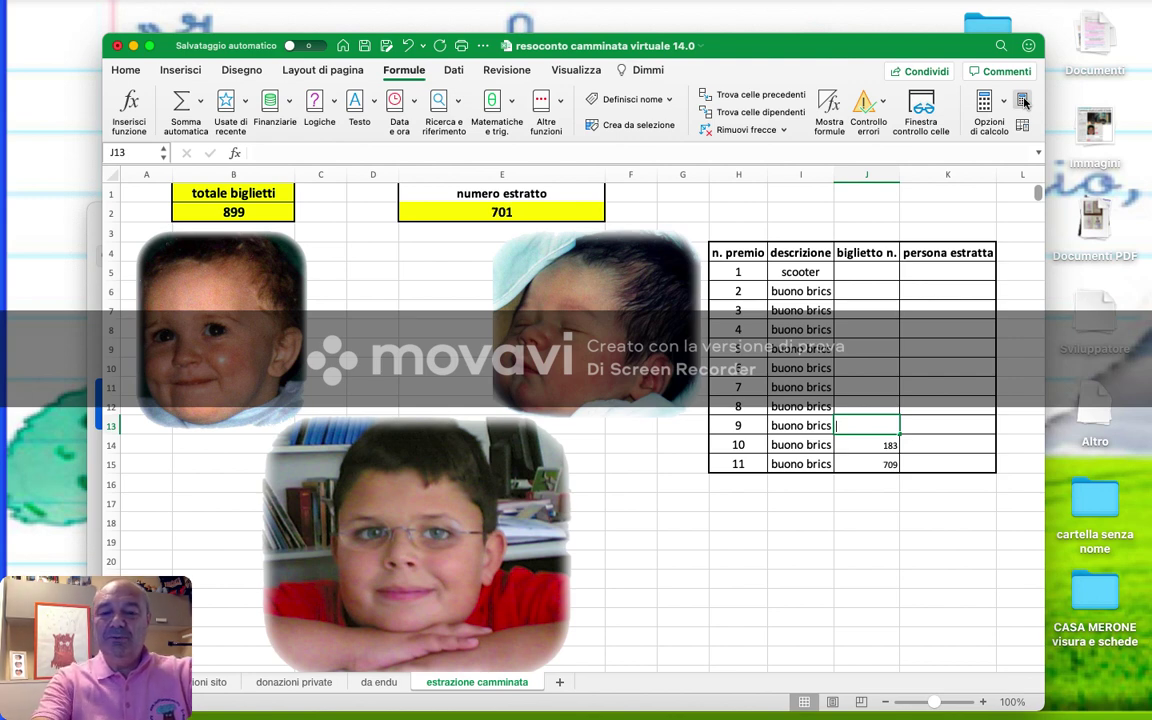
text(7)
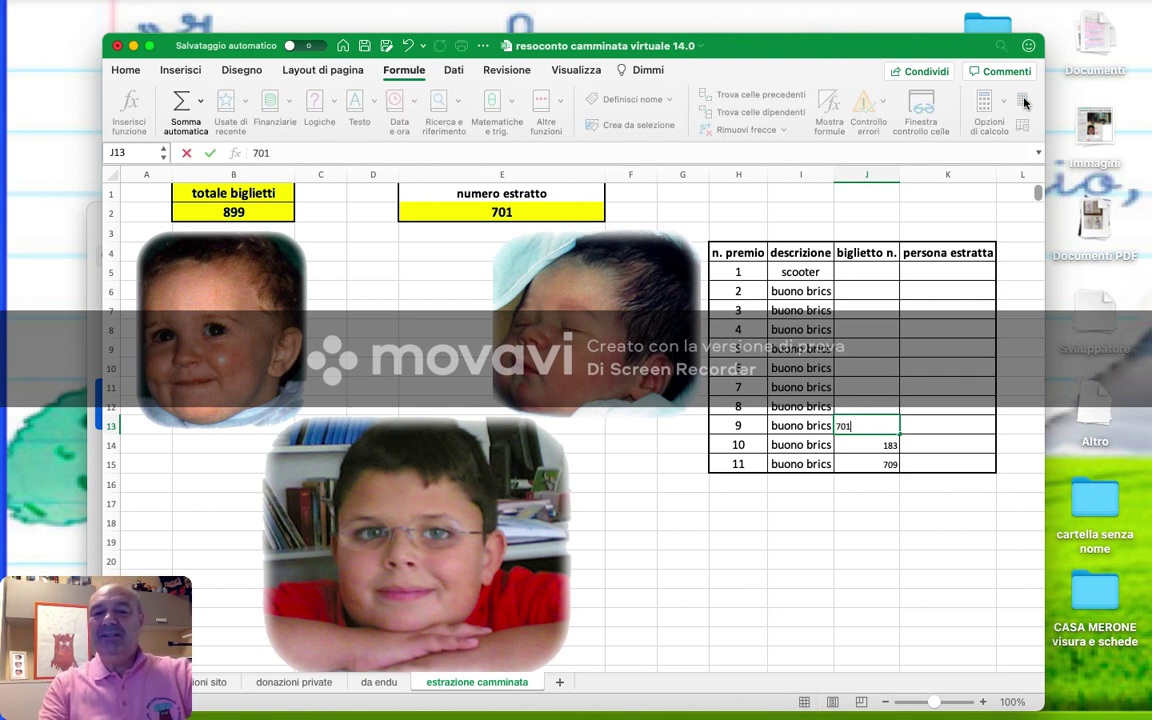
text(01)
key(Up)
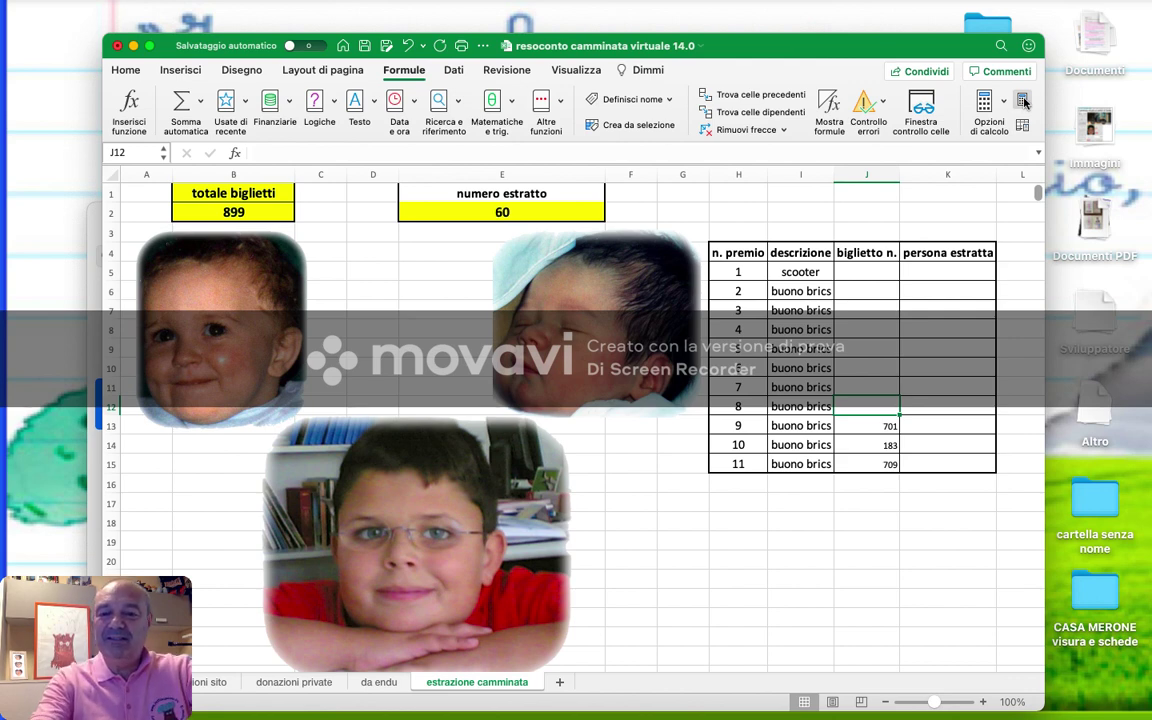
text(60)
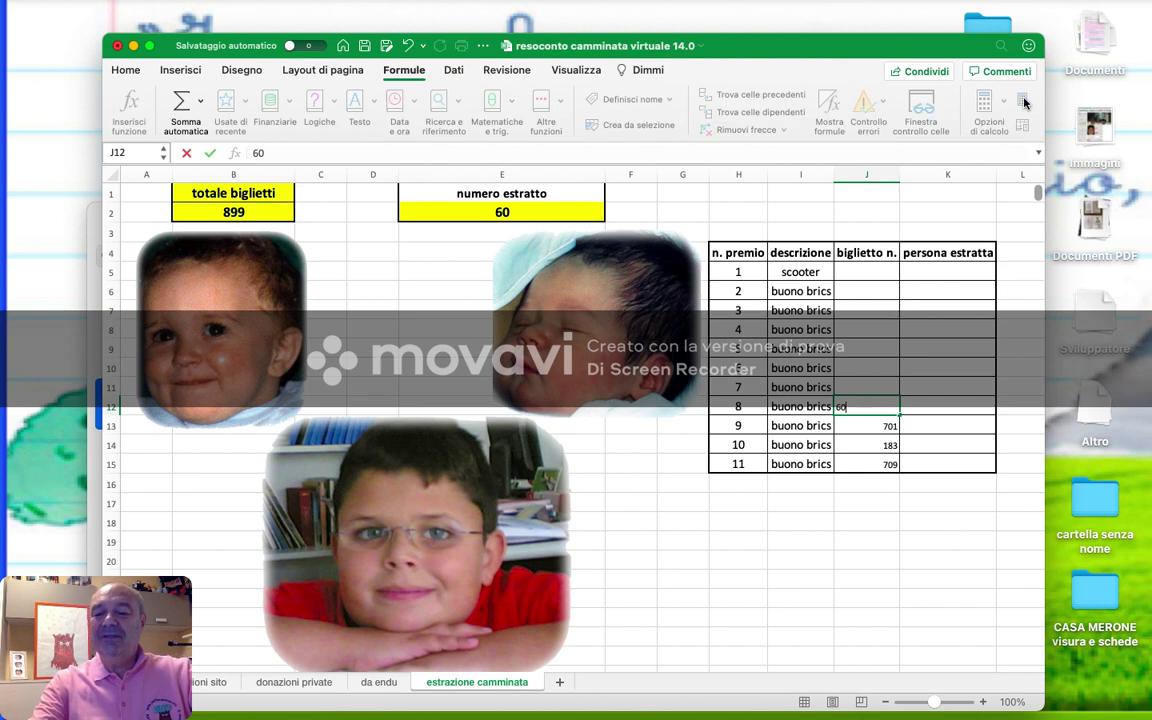
key(Up)
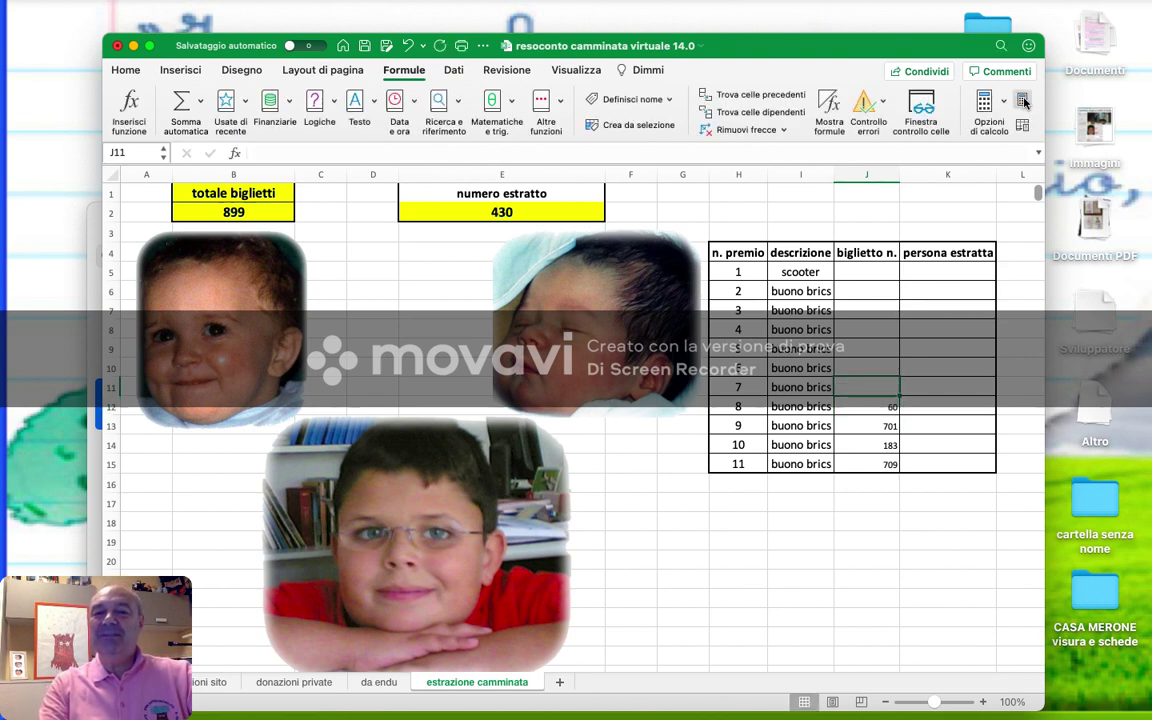
click(1023, 100)
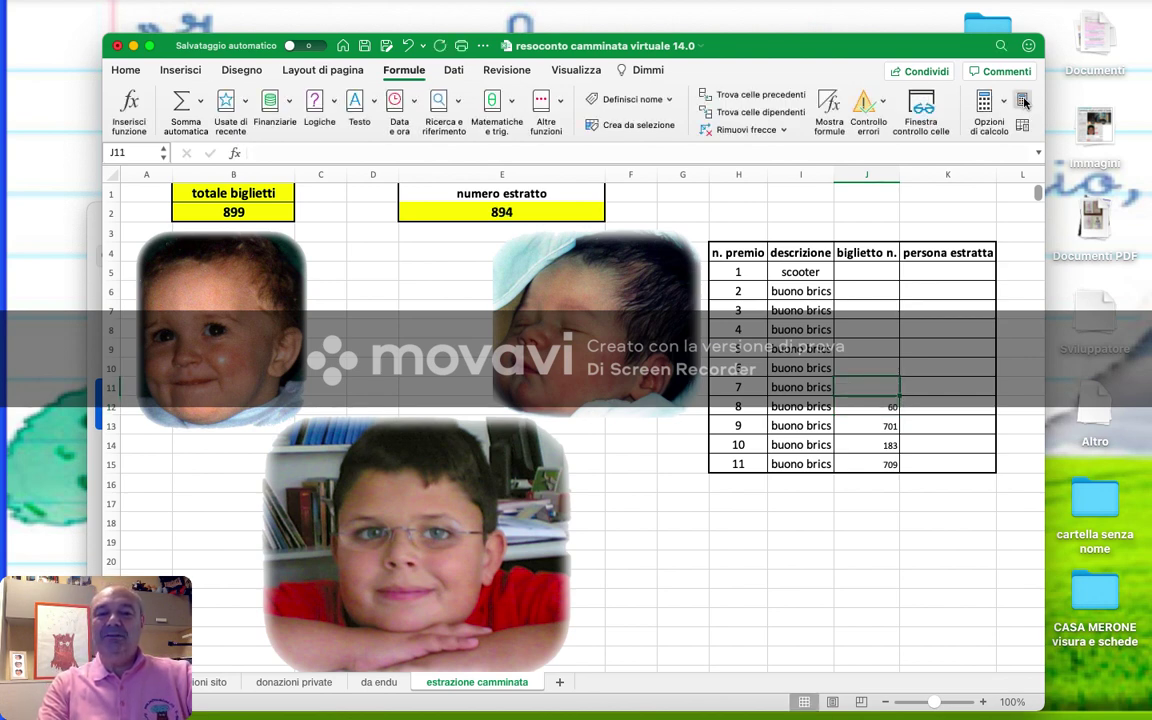
text(894)
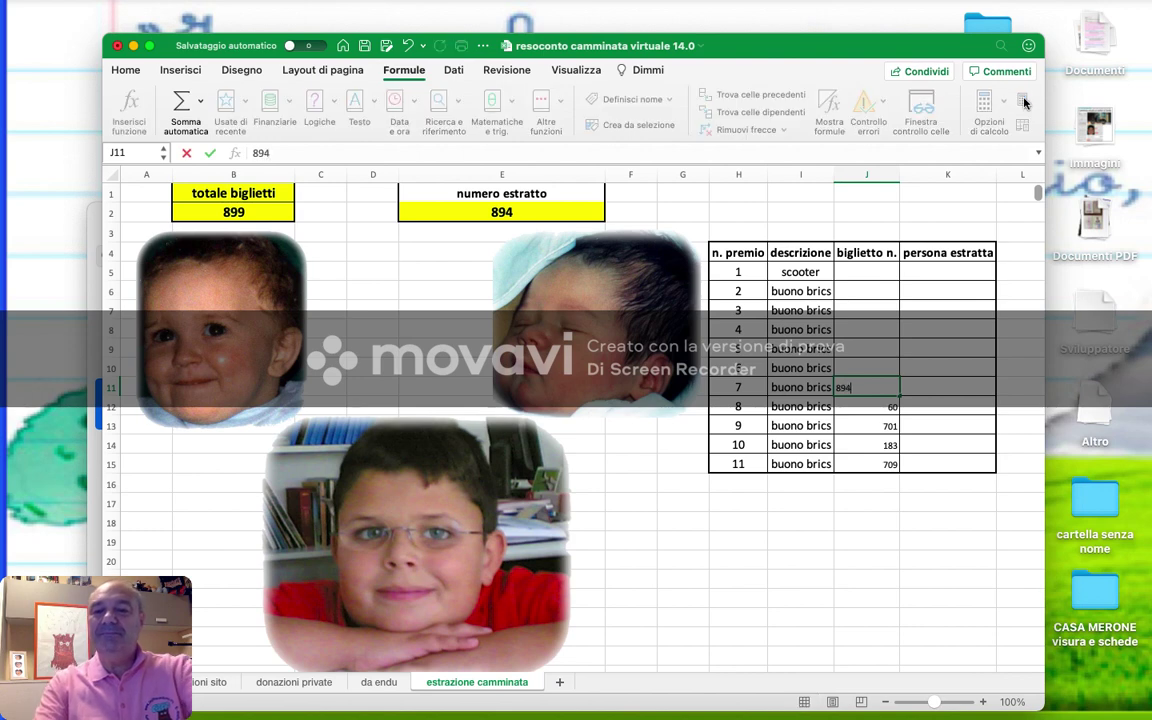
key(Up)
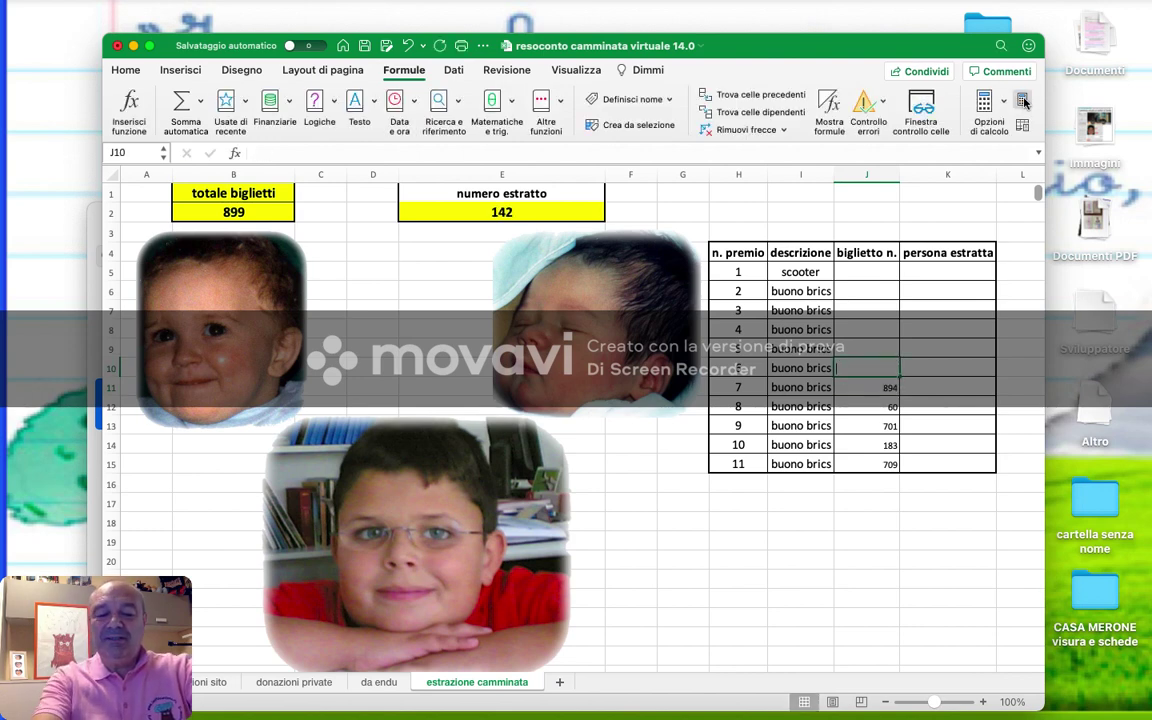
text(142)
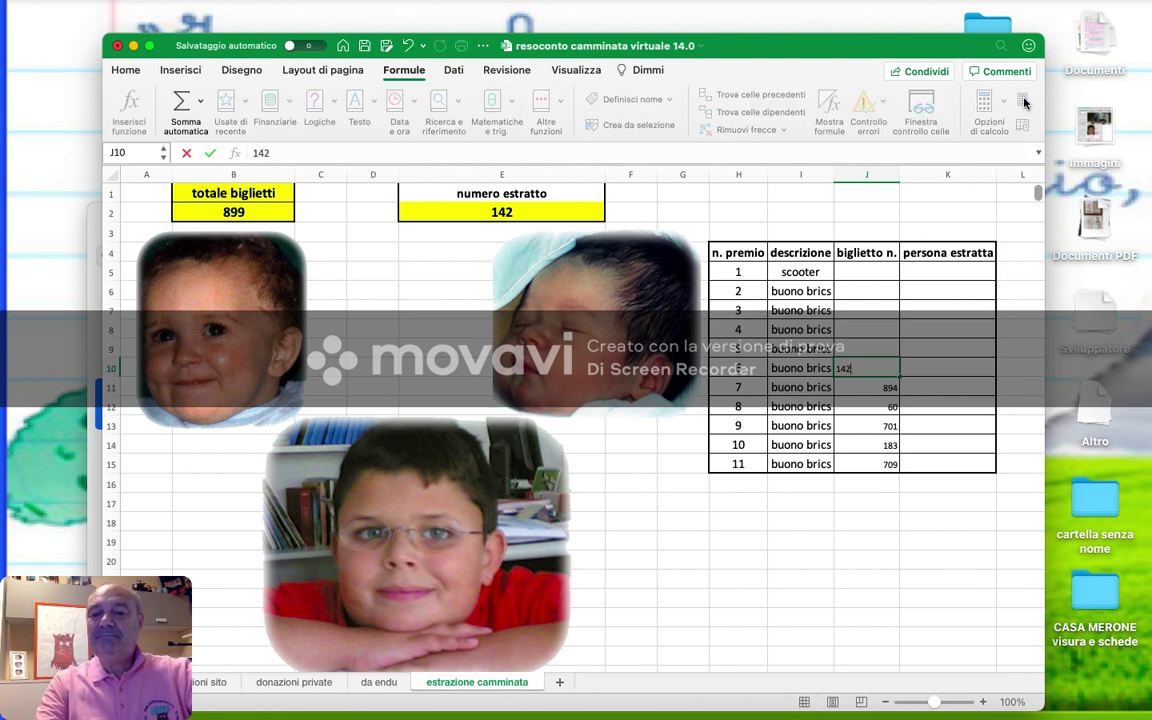
key(Up)
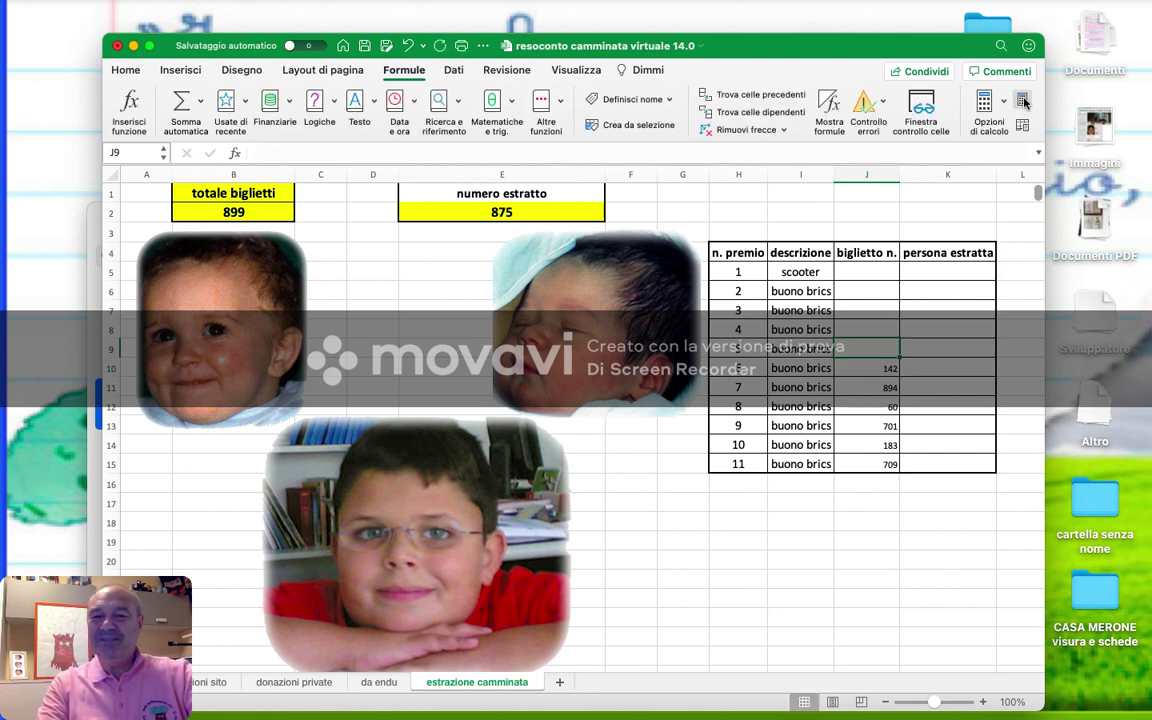
- Enter drawn tickets 696, 494 and 301 for prizes 5, 4 and 3
click(1024, 101)
text(696)
key(shift+Return)
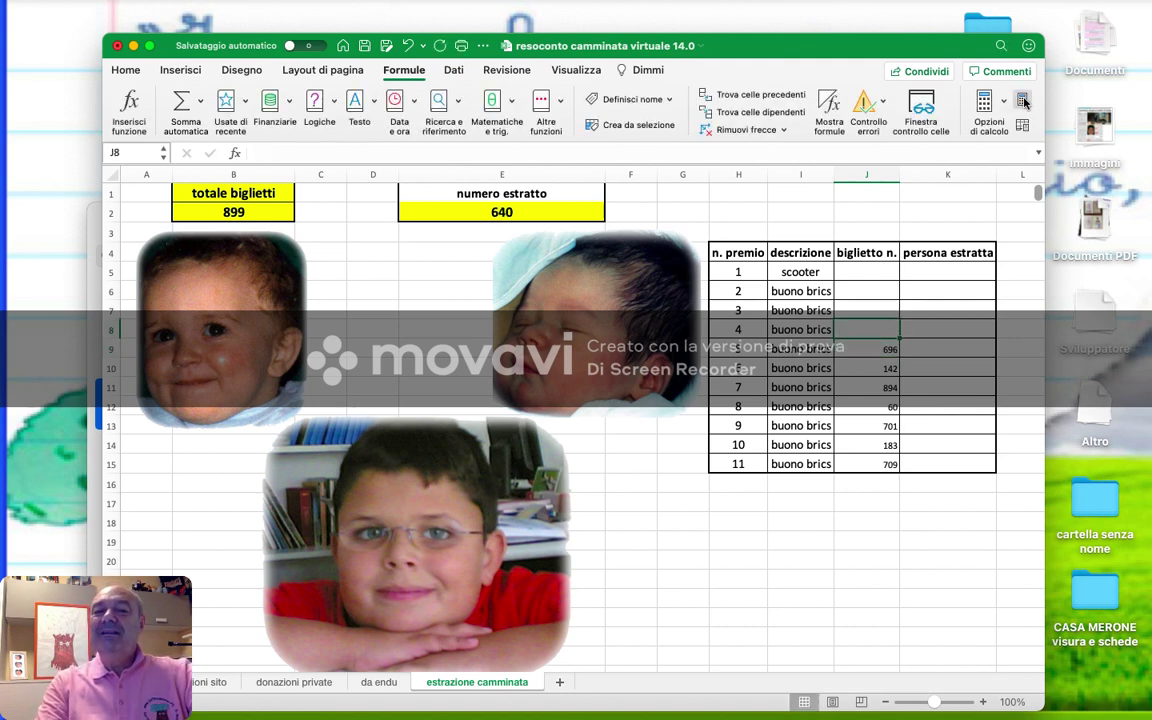
text(494)
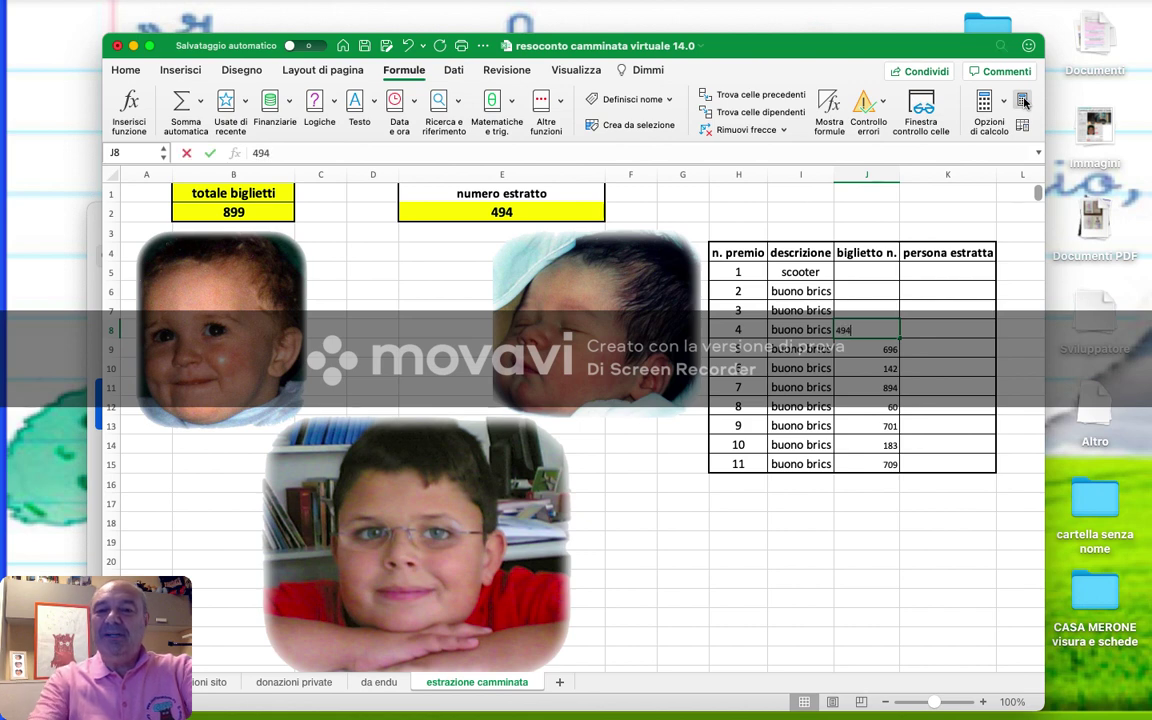
key(shift+Return)
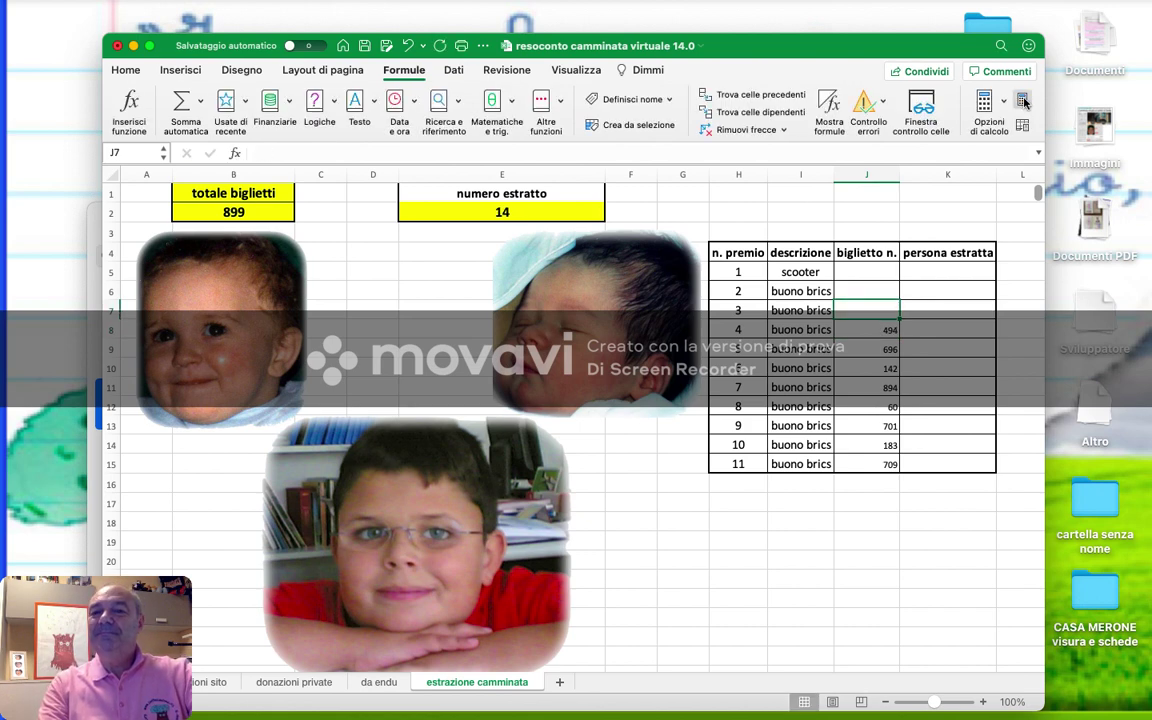
click(1023, 100)
text(3)
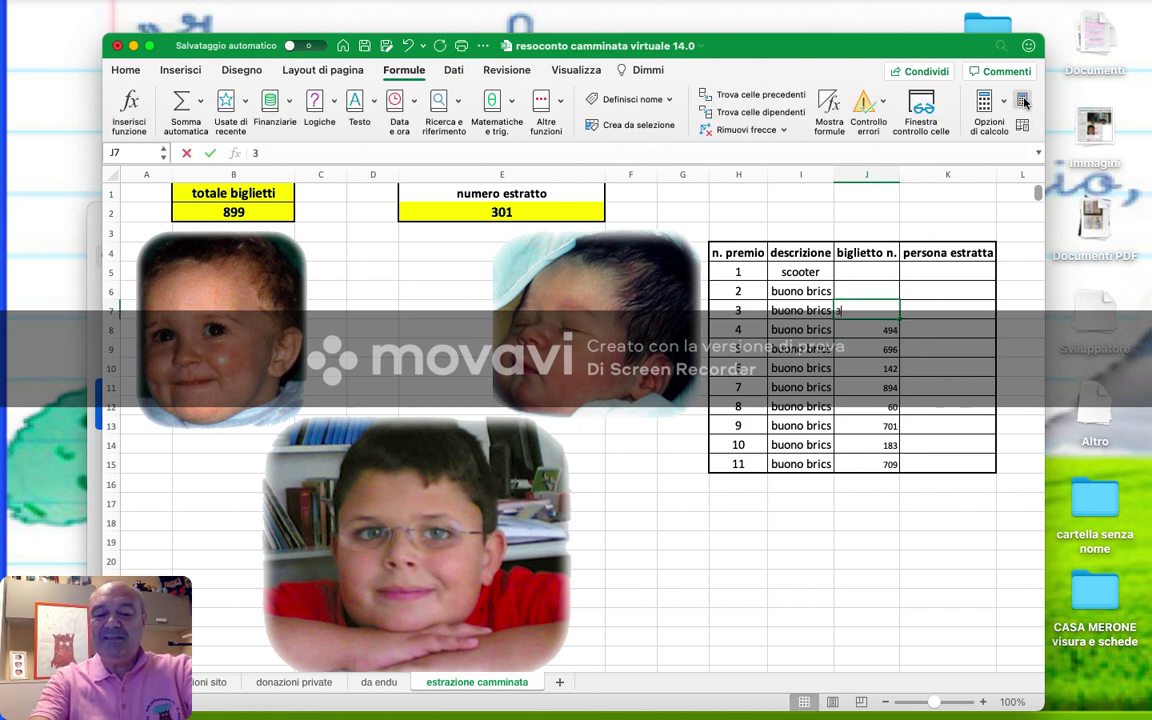
key(Up)
click(1023, 100)
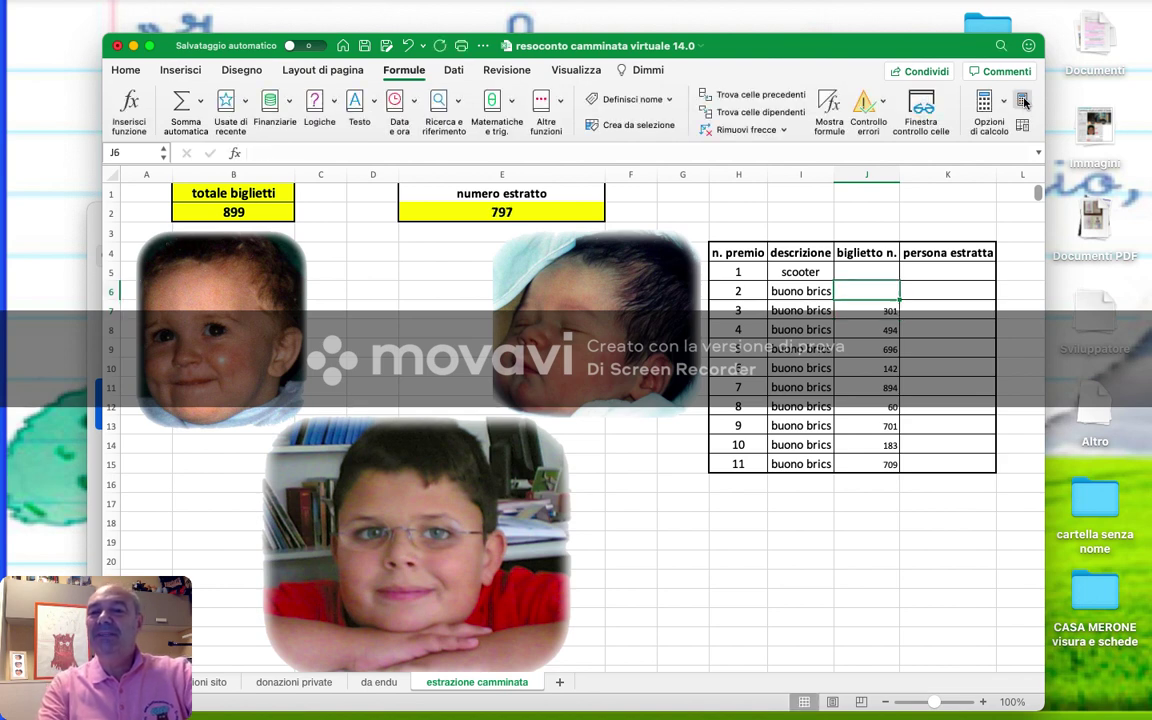
- Enter ticket 128 for prize 2 and 204 for the scooter
click(1023, 100)
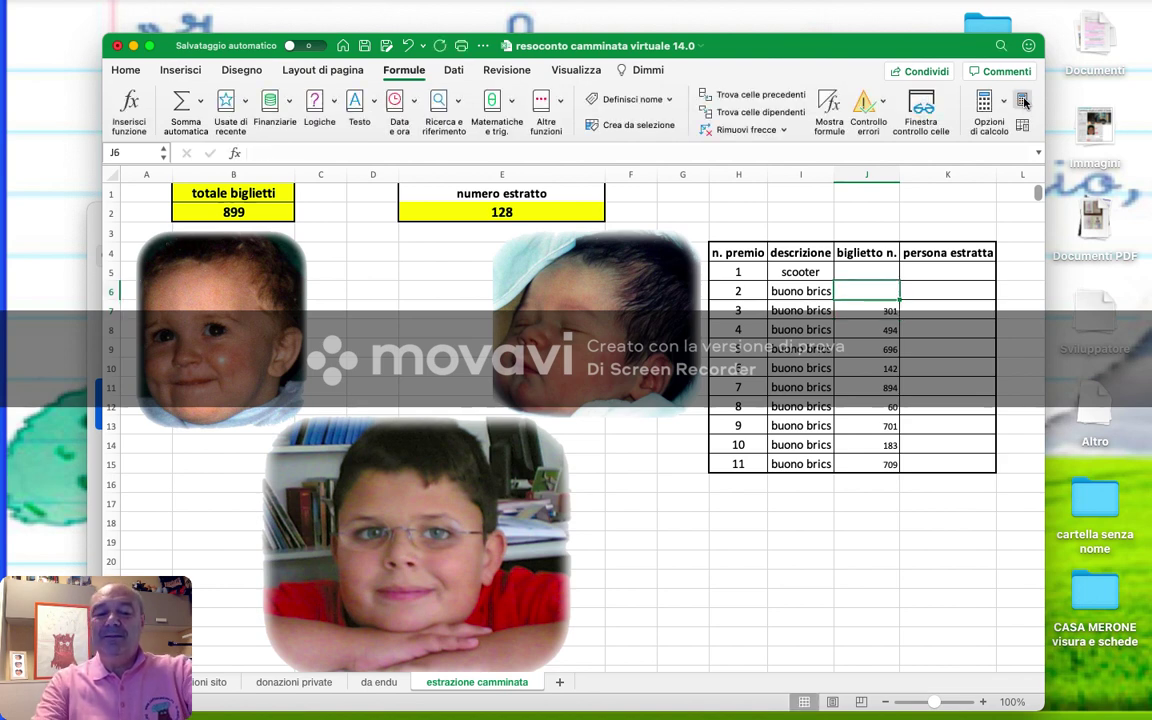
text(128)
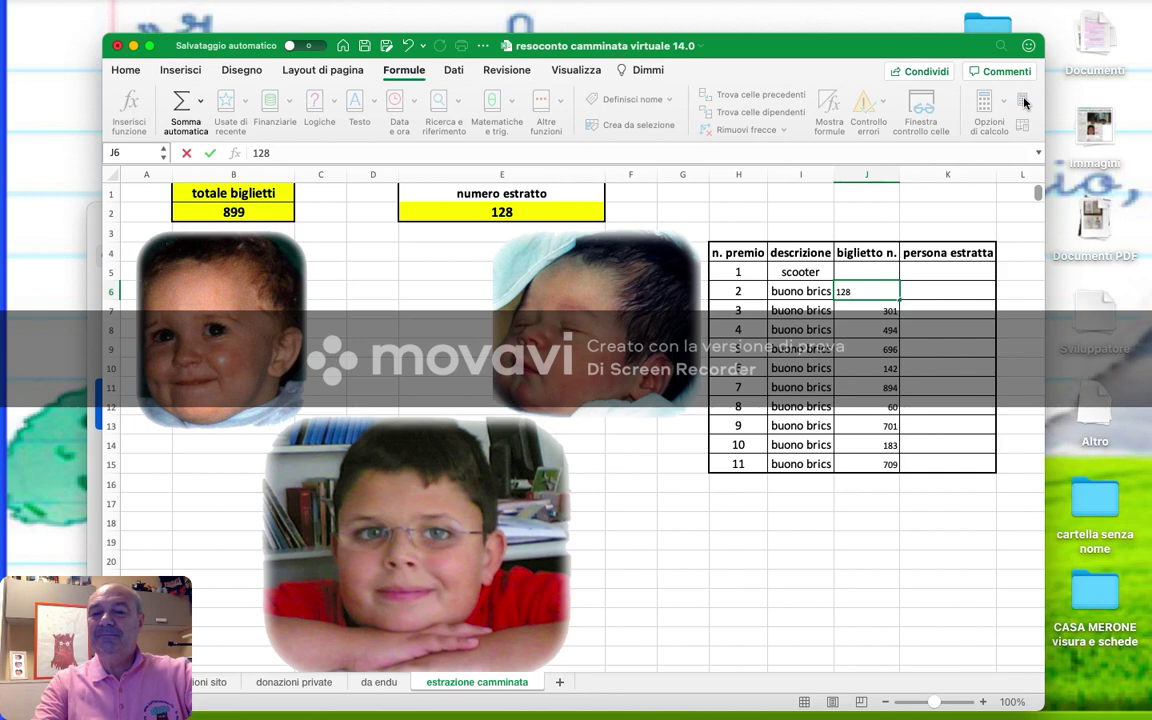
key(Up)
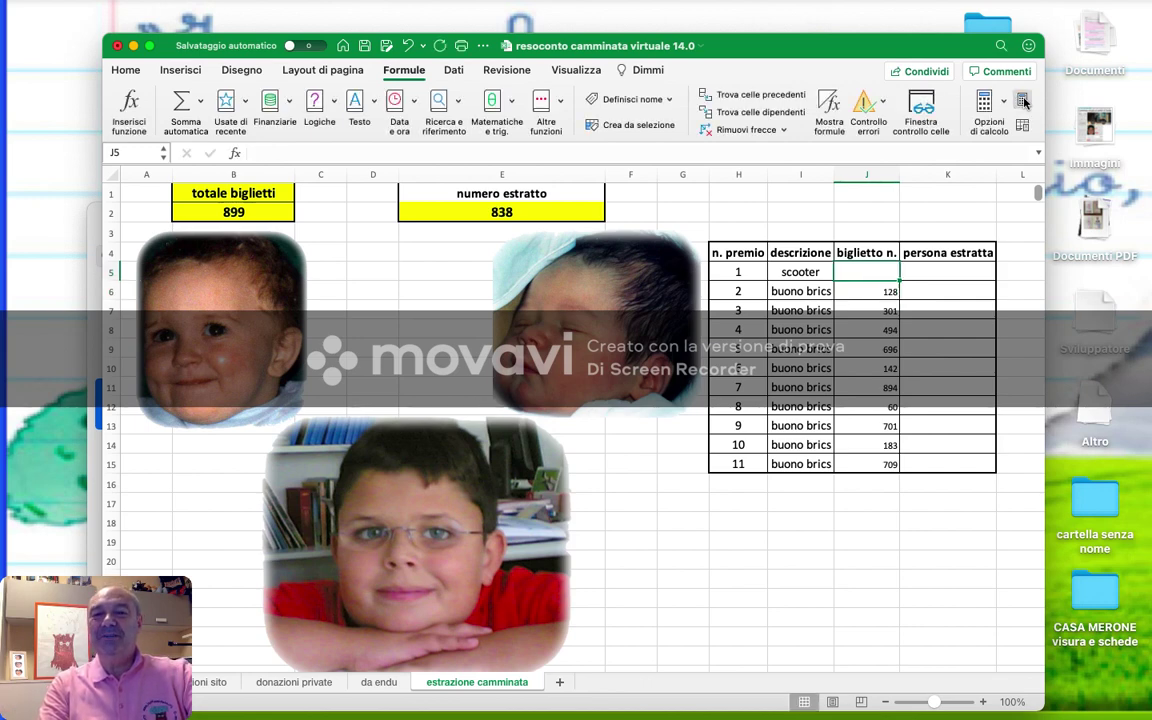
click(1024, 100)
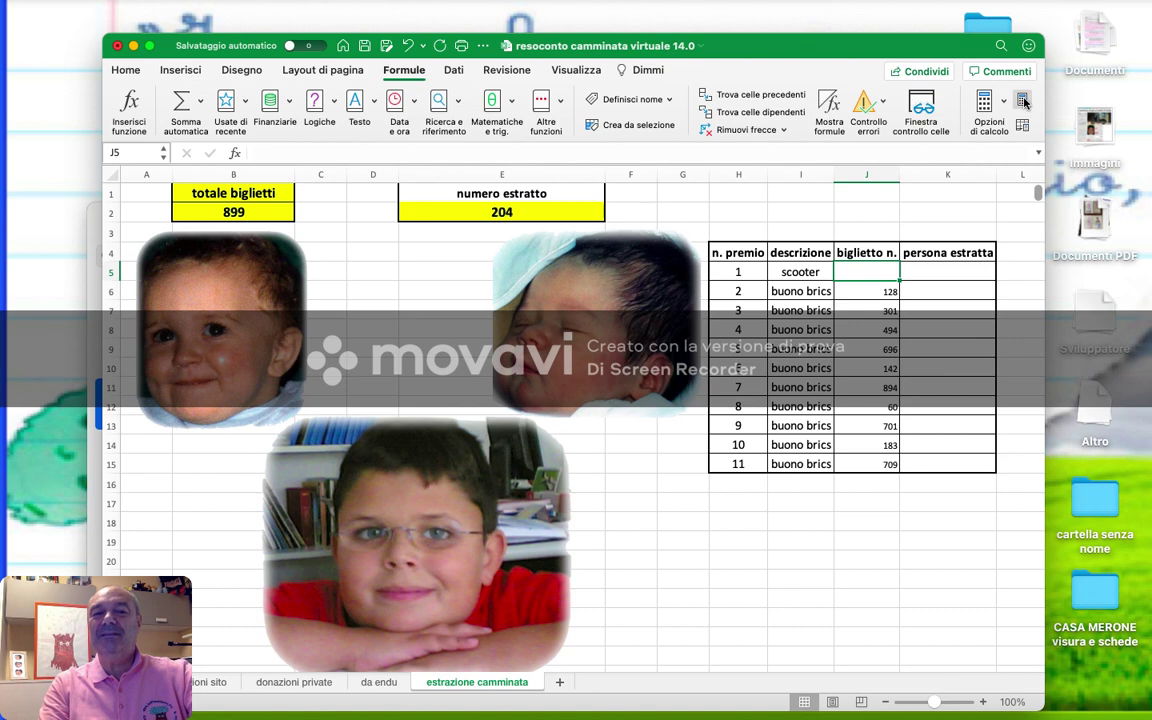
text(20)
text(4)
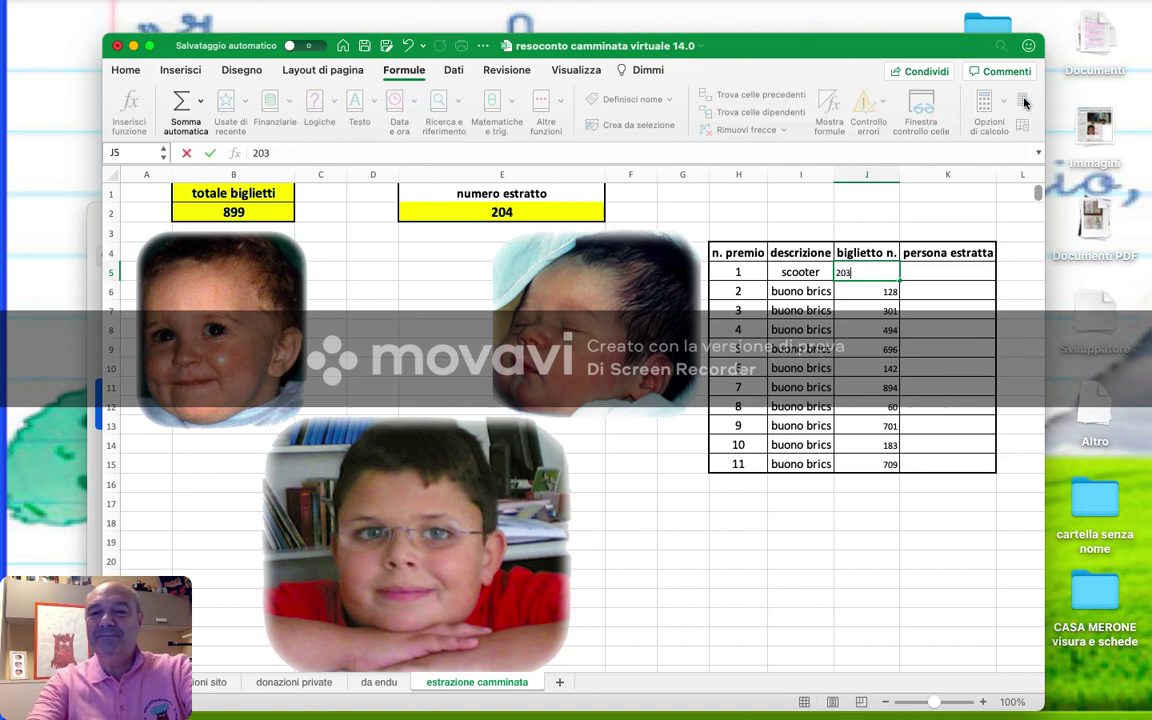
click(1024, 100)
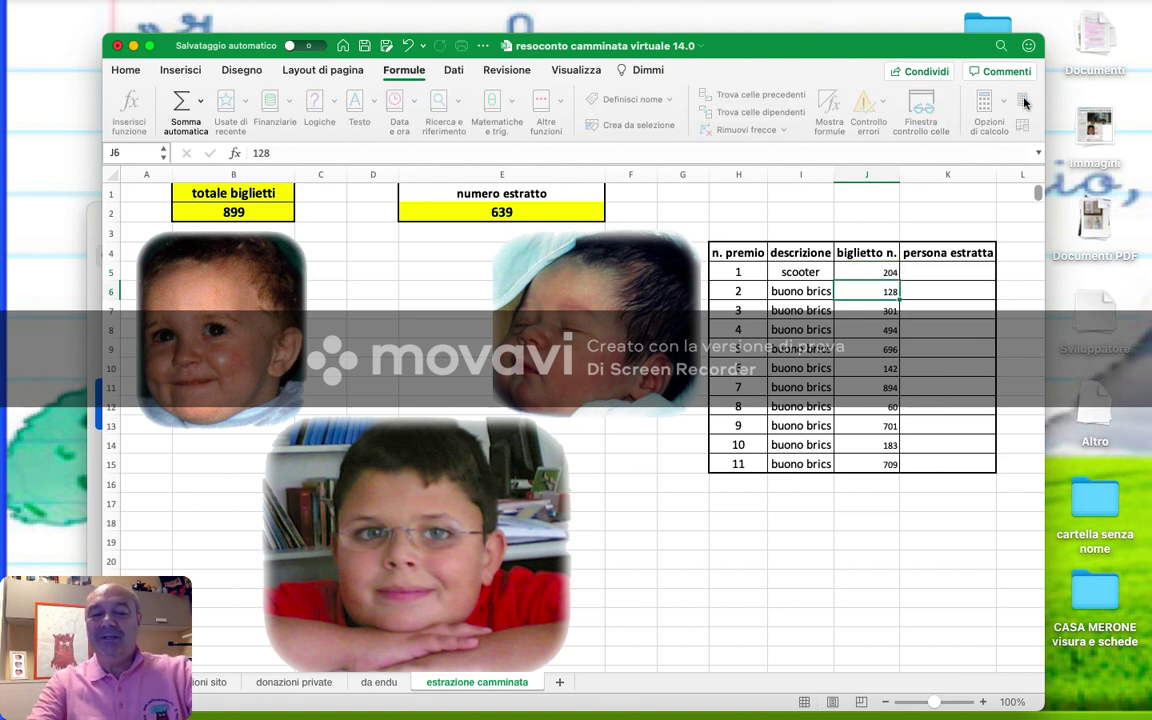
- Enlarge and centre the eleven ticket numbers in J5:J15
key(shift+Down)
key(shift+Down)
key(shift+Down)
key(shift+Down)
key(shift+Down)
key(shift+Down)
key(shift+Down)
key(shift+Down)
key(shift+Down)
key(shift+Down)
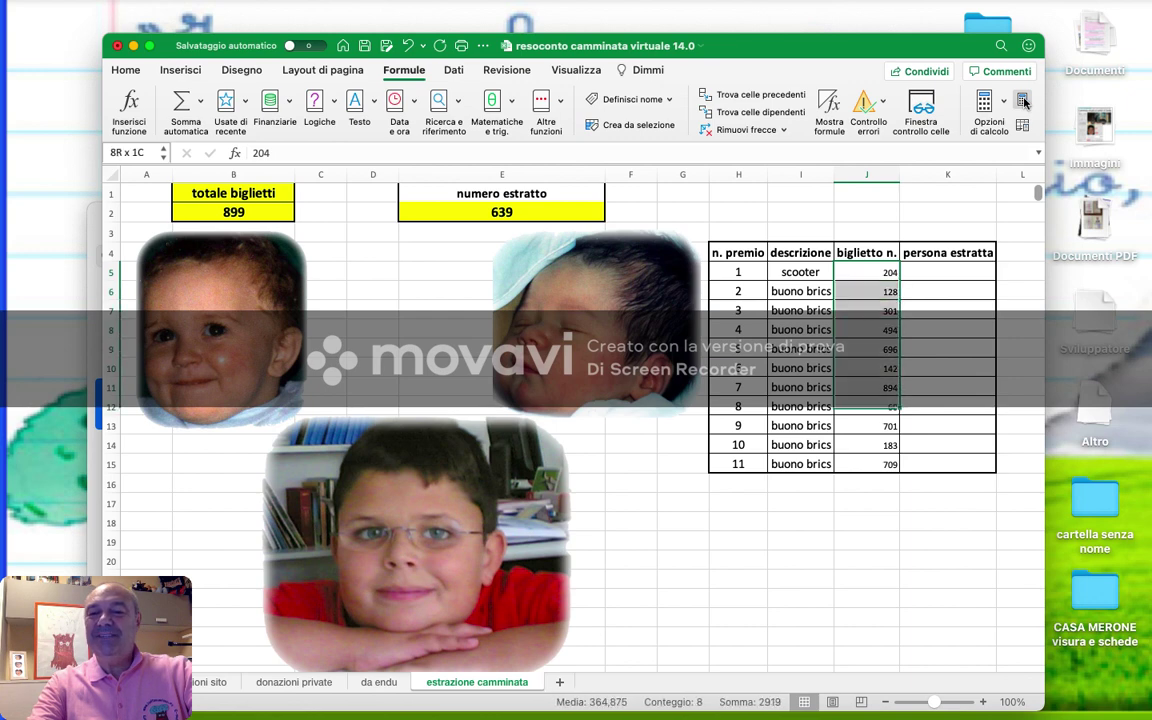
click(126, 71)
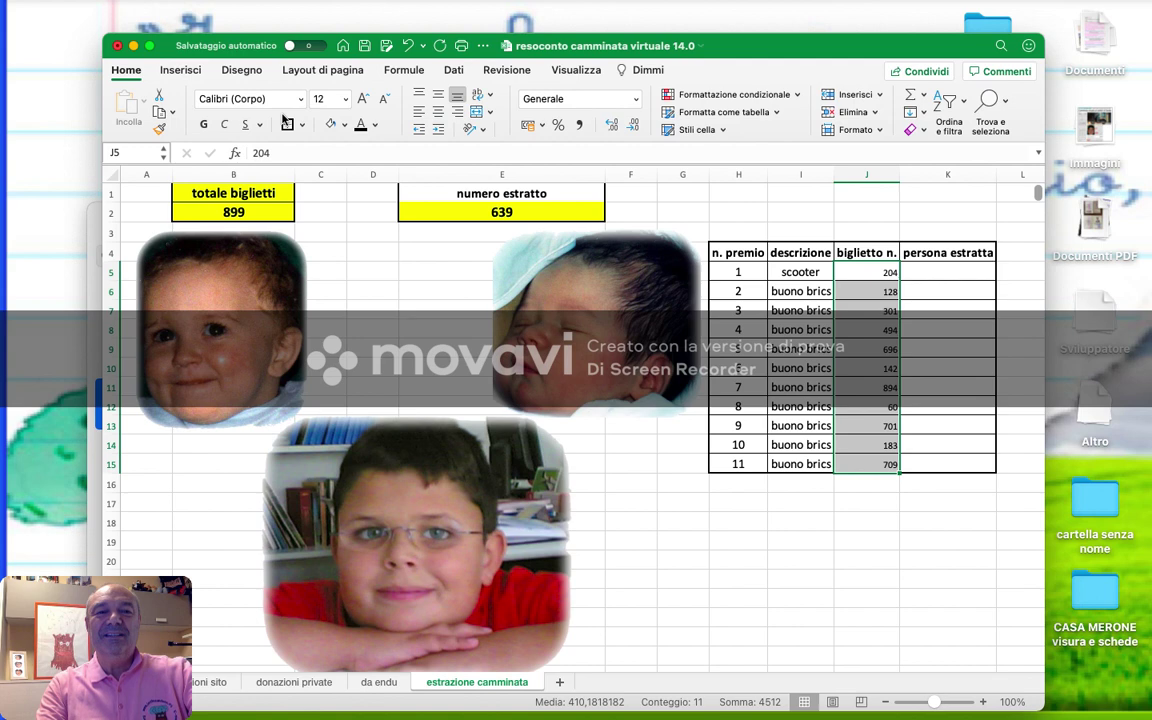
click(362, 100)
click(362, 100)
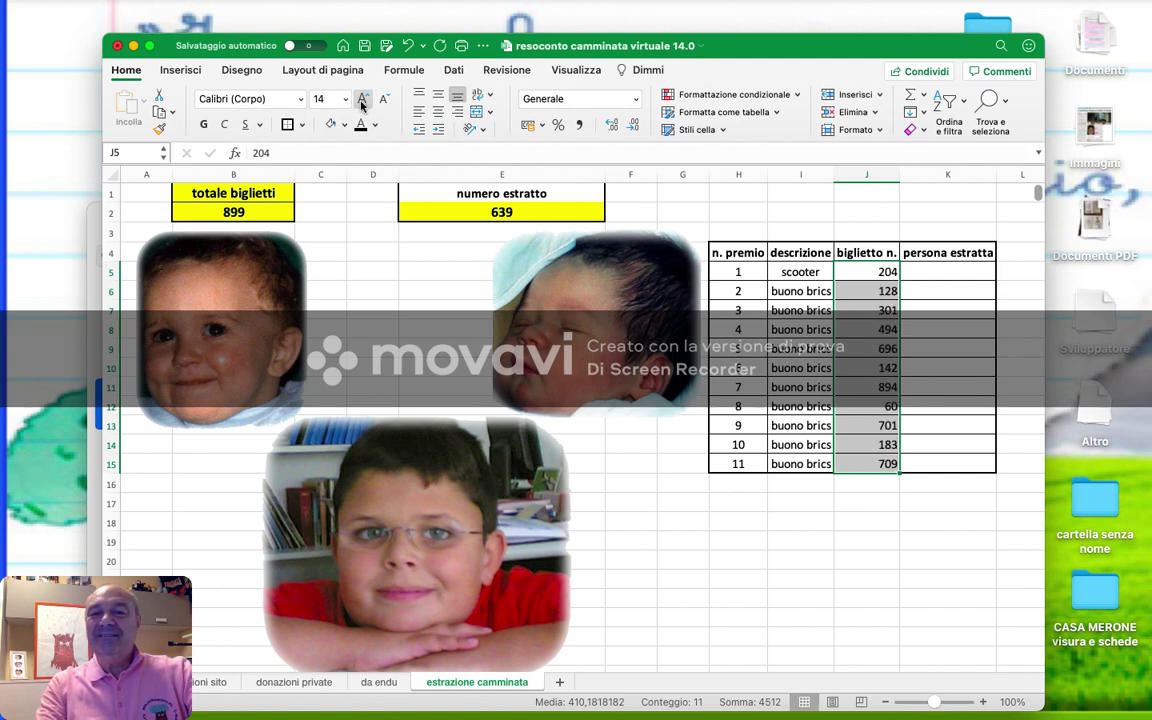
click(438, 111)
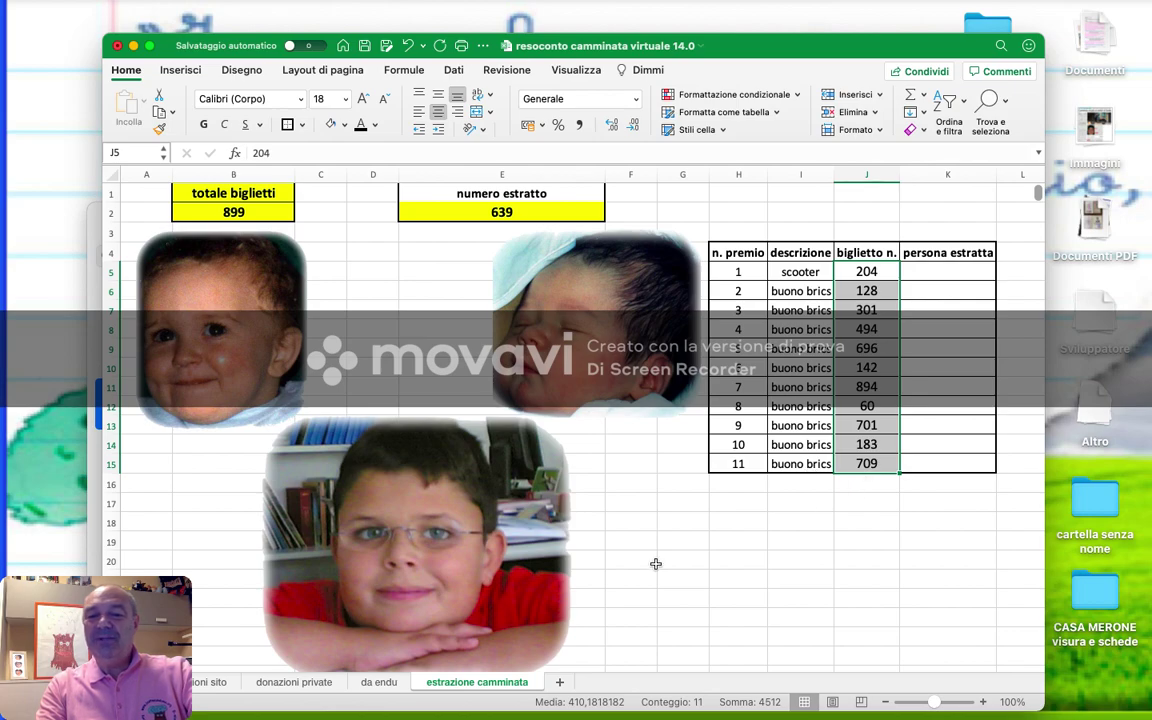
scroll(655, 564, down, 5)
scroll(659, 566, down, 20)
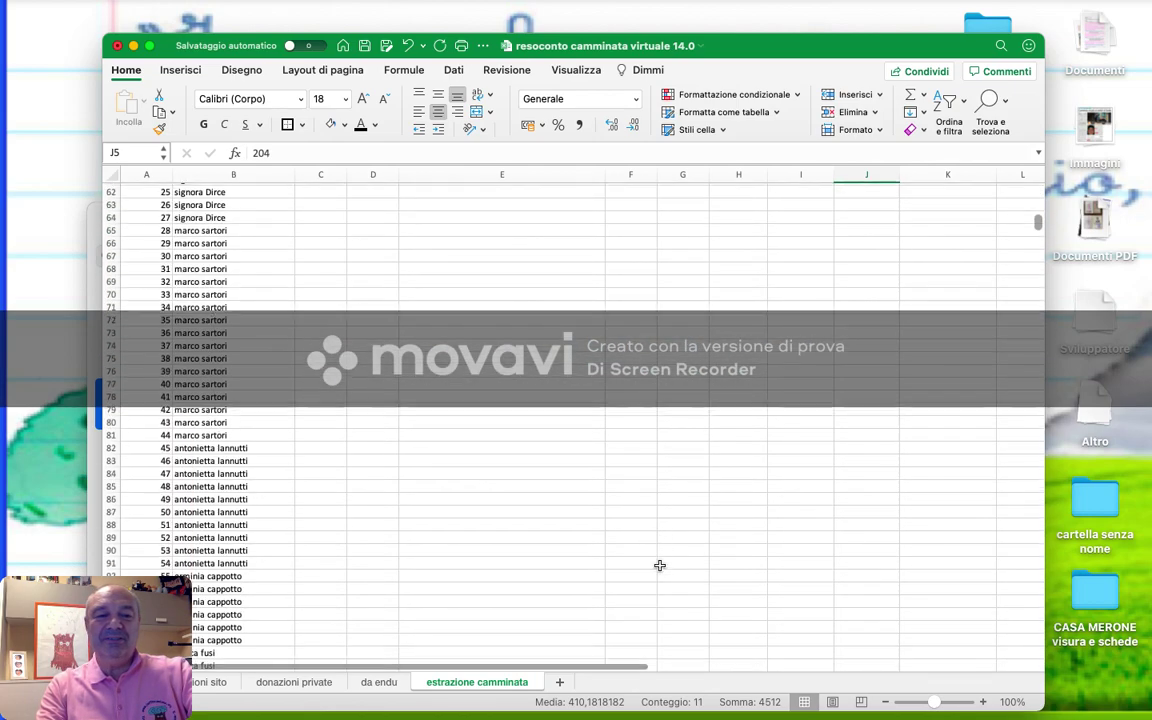
scroll(659, 566, down, 20)
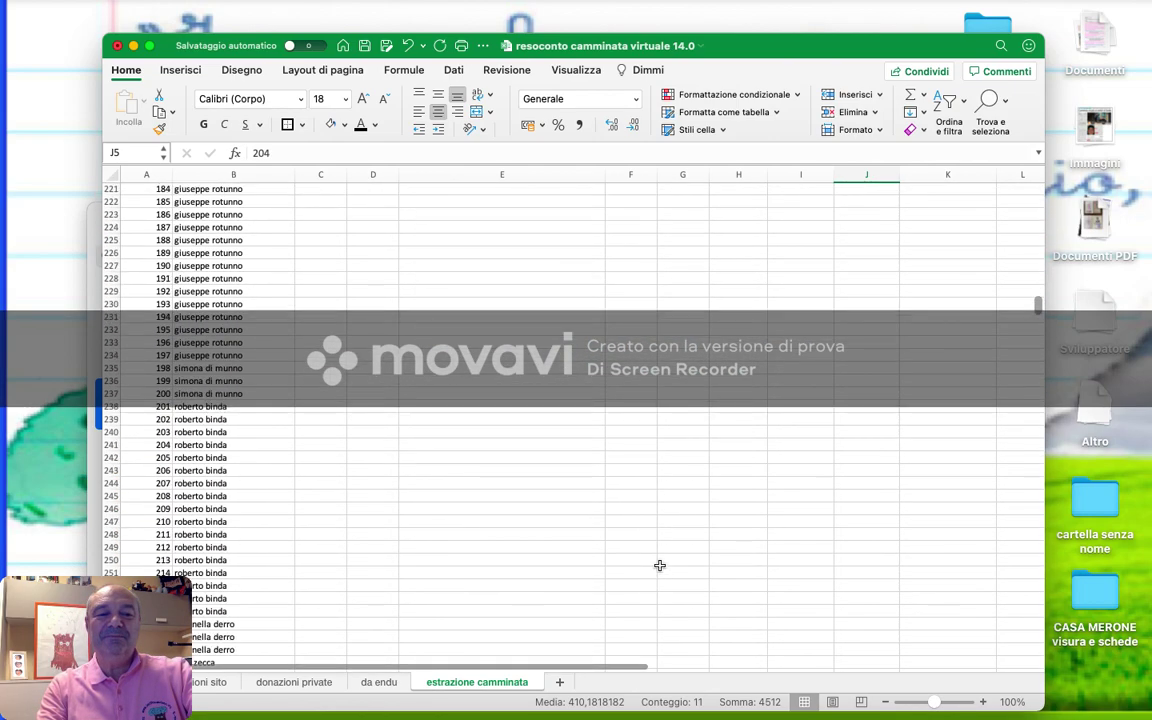
scroll(659, 566, down, 20)
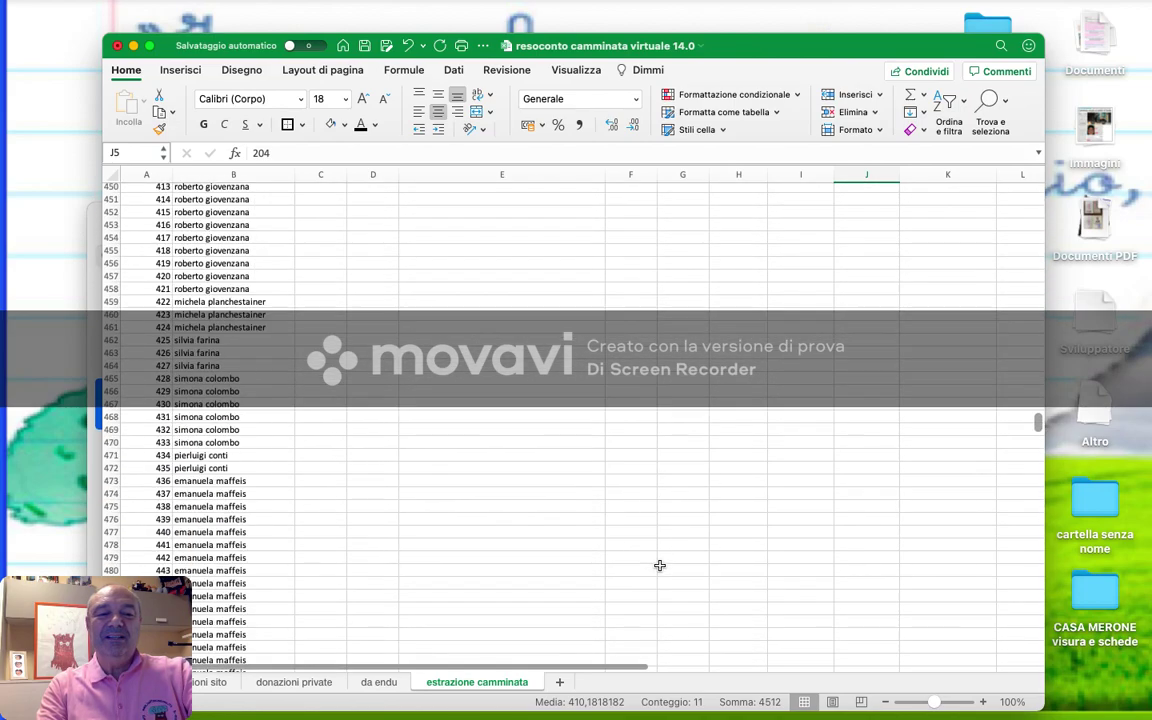
scroll(659, 566, down, 20)
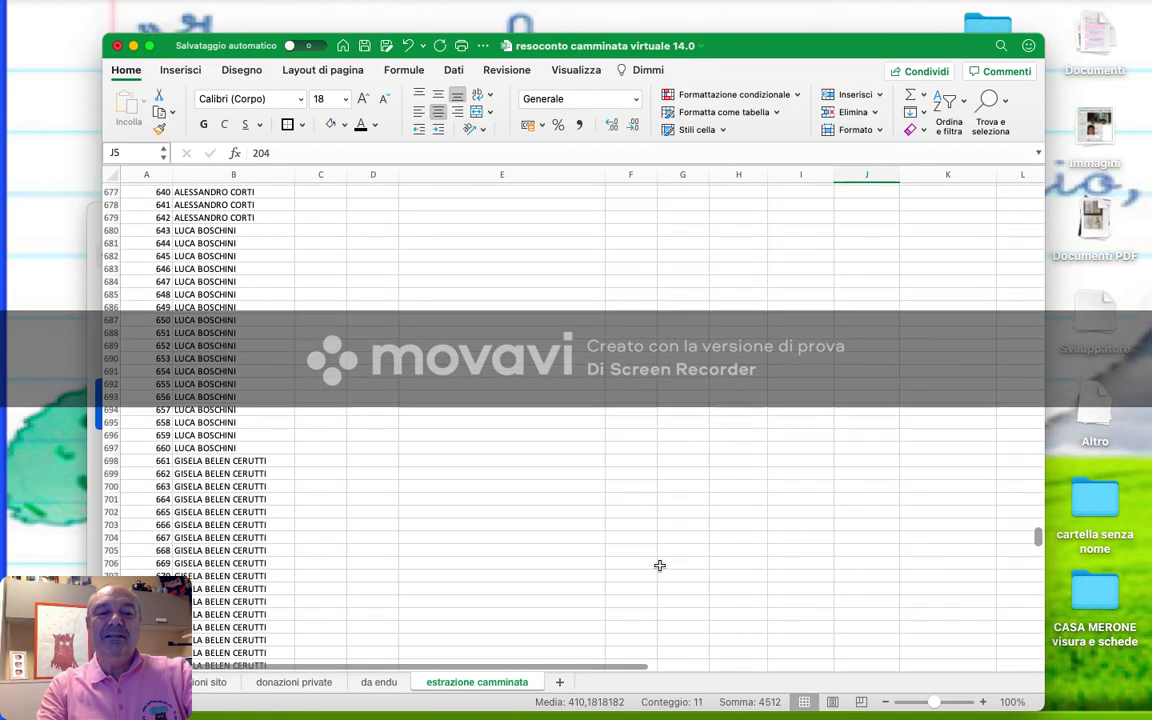
scroll(659, 566, down, 3)
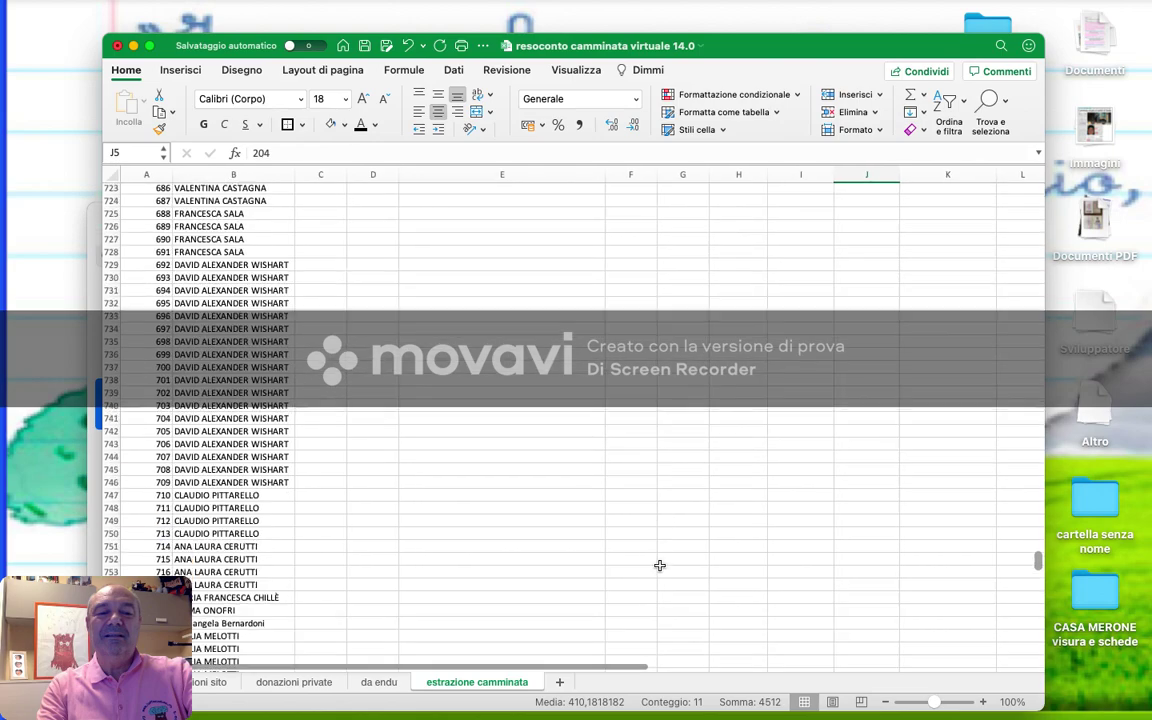
scroll(659, 566, up, 20)
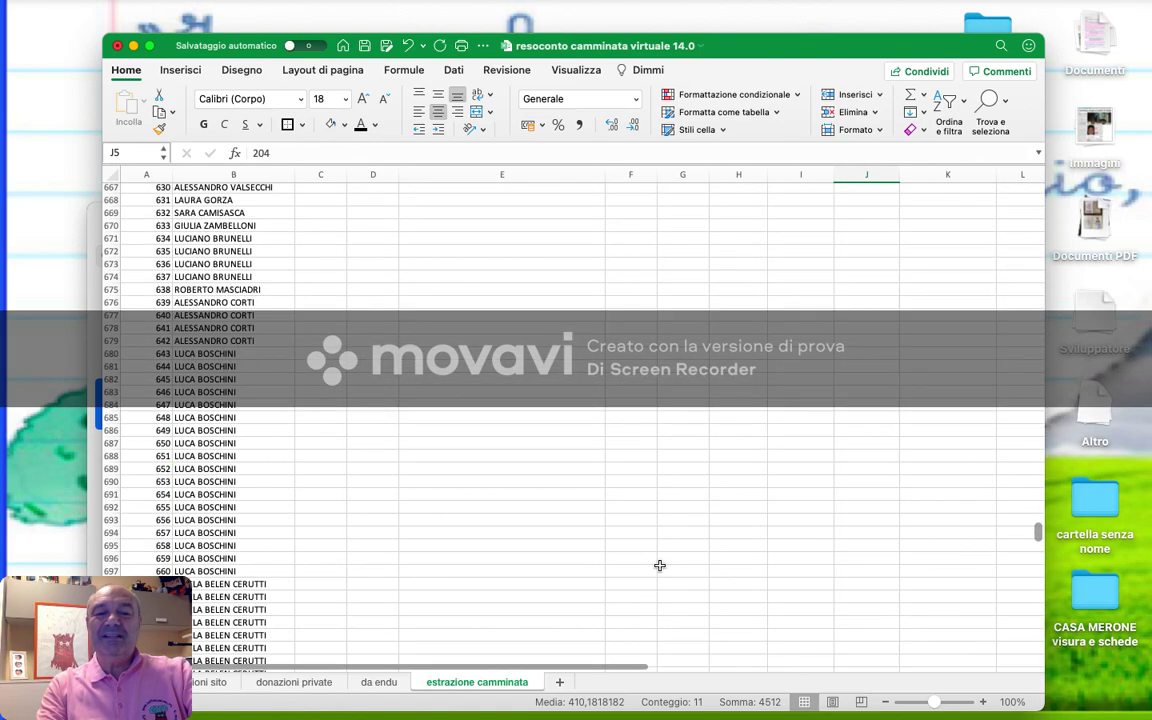
scroll(659, 566, up, 20)
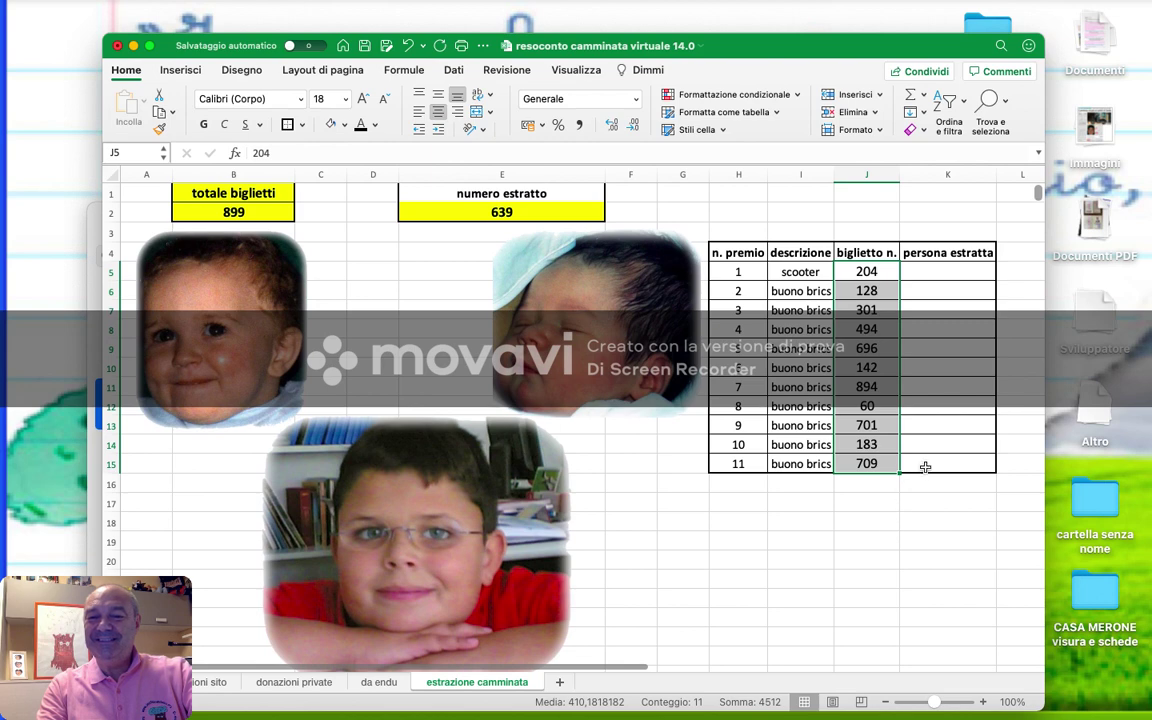
- Enter the prize 11 winner's name in K15, enlarged to 16 point and centred
click(925, 467)
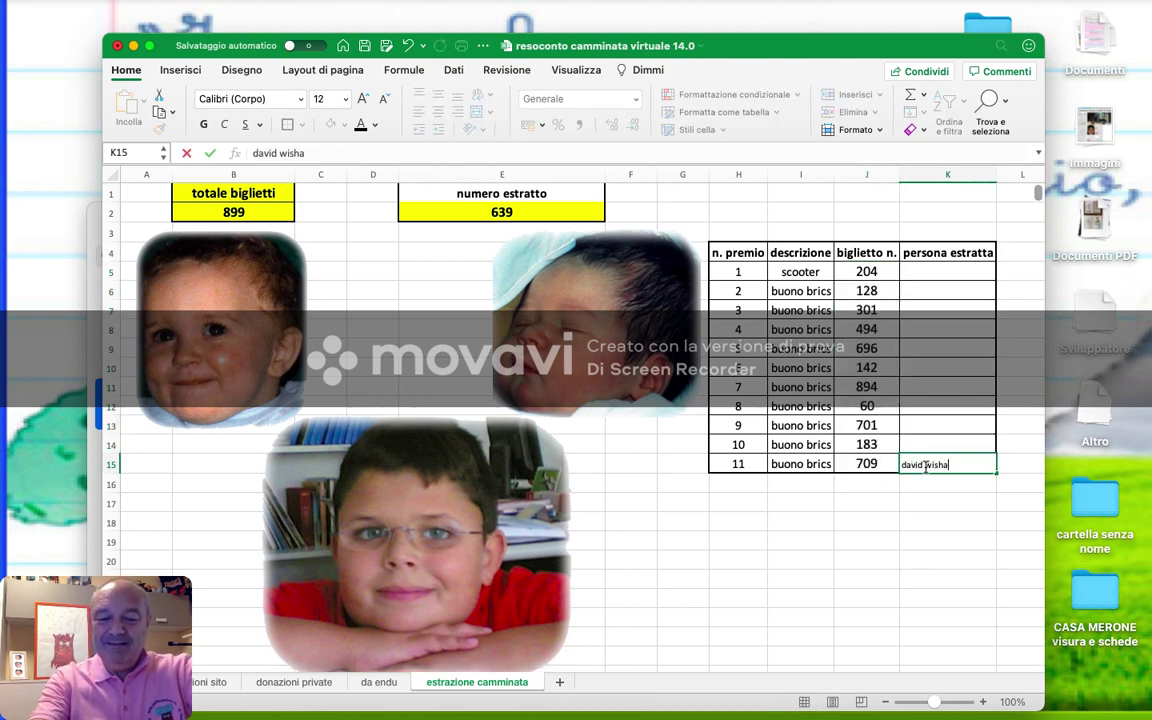
key(Return)
key(Up)
key(shift+Up)
key(shift+Up)
key(shift+Up)
key(shift+Up)
key(shift+Up)
key(shift+Up)
key(shift+Up)
key(shift+Up)
key(shift+Up)
key(shift+Up)
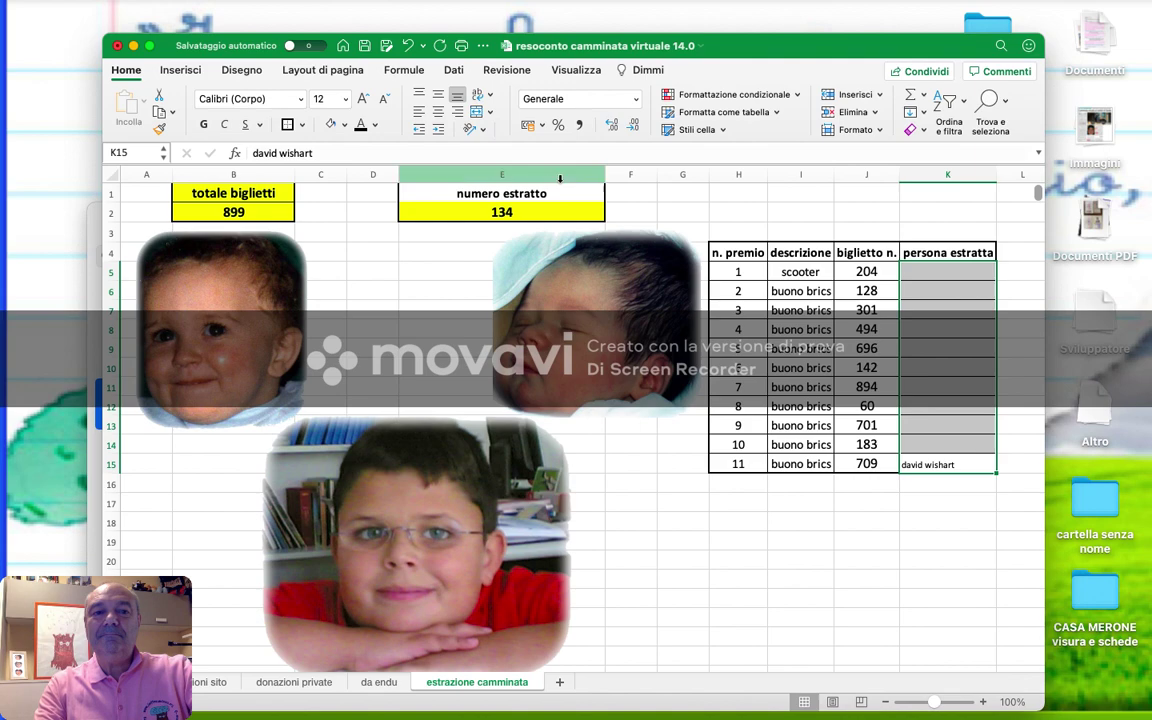
click(363, 98)
key(super+e)
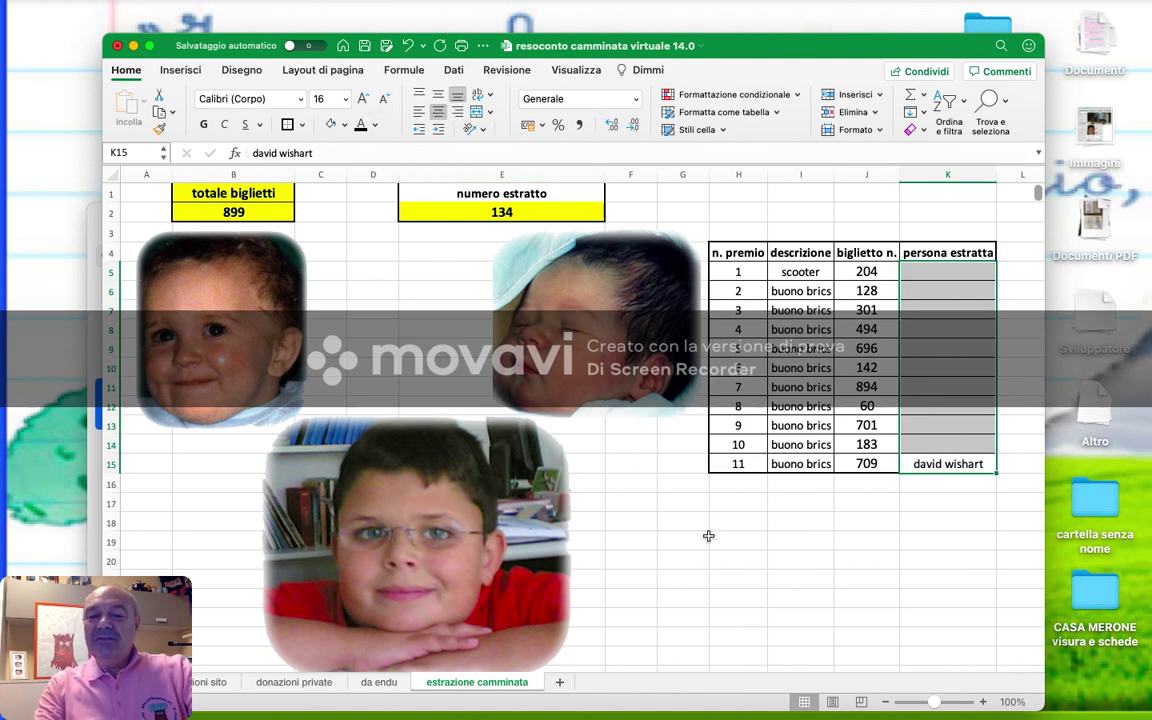
- Look up ticket 183 in the list and enter its holder's name for prize 10
scroll(707, 535, down, 20)
scroll(708, 536, down, 20)
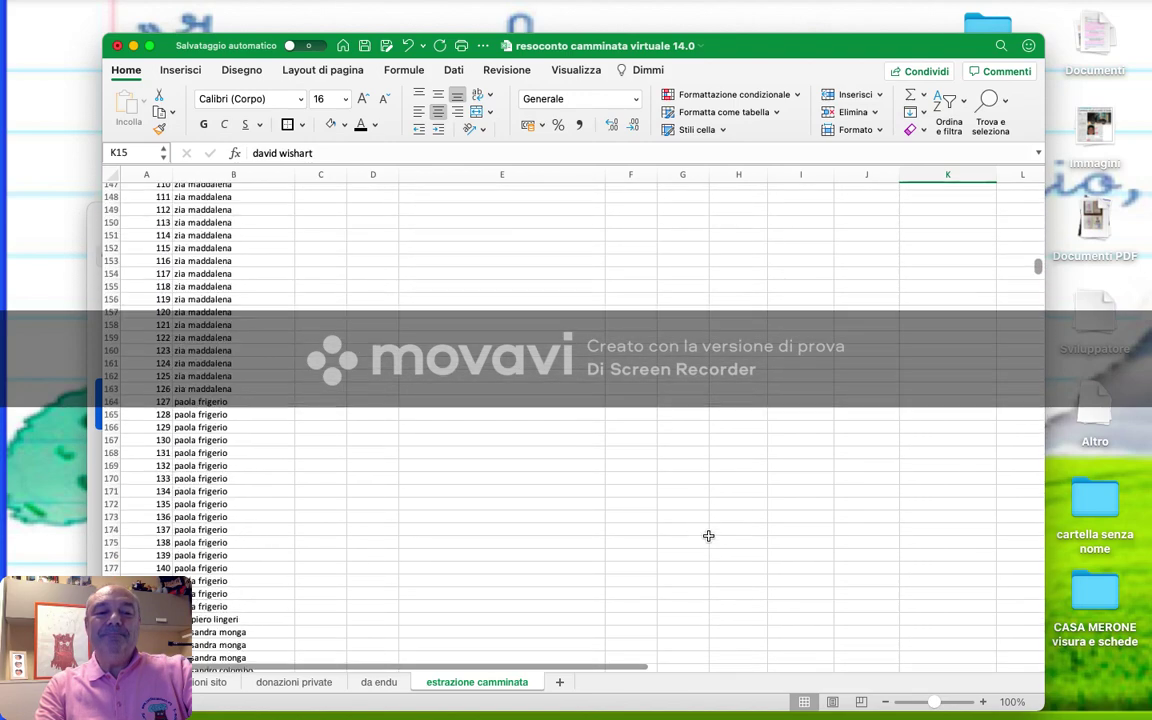
scroll(708, 536, down, 3)
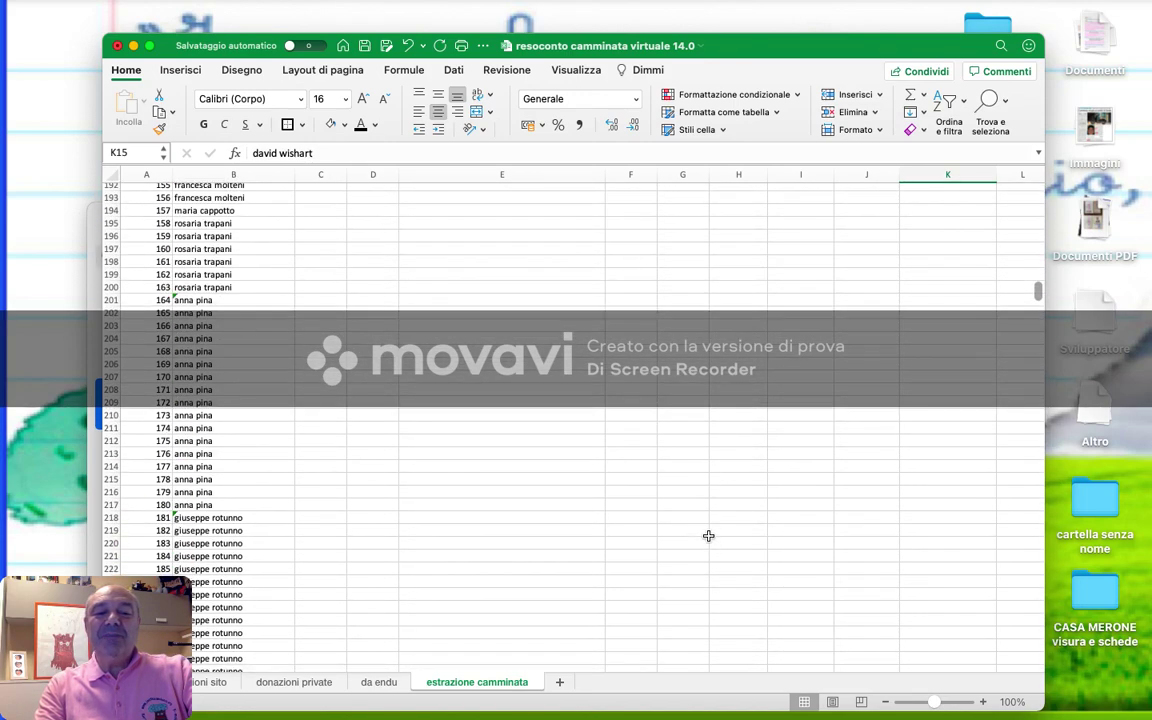
scroll(708, 536, up, 20)
click(941, 444)
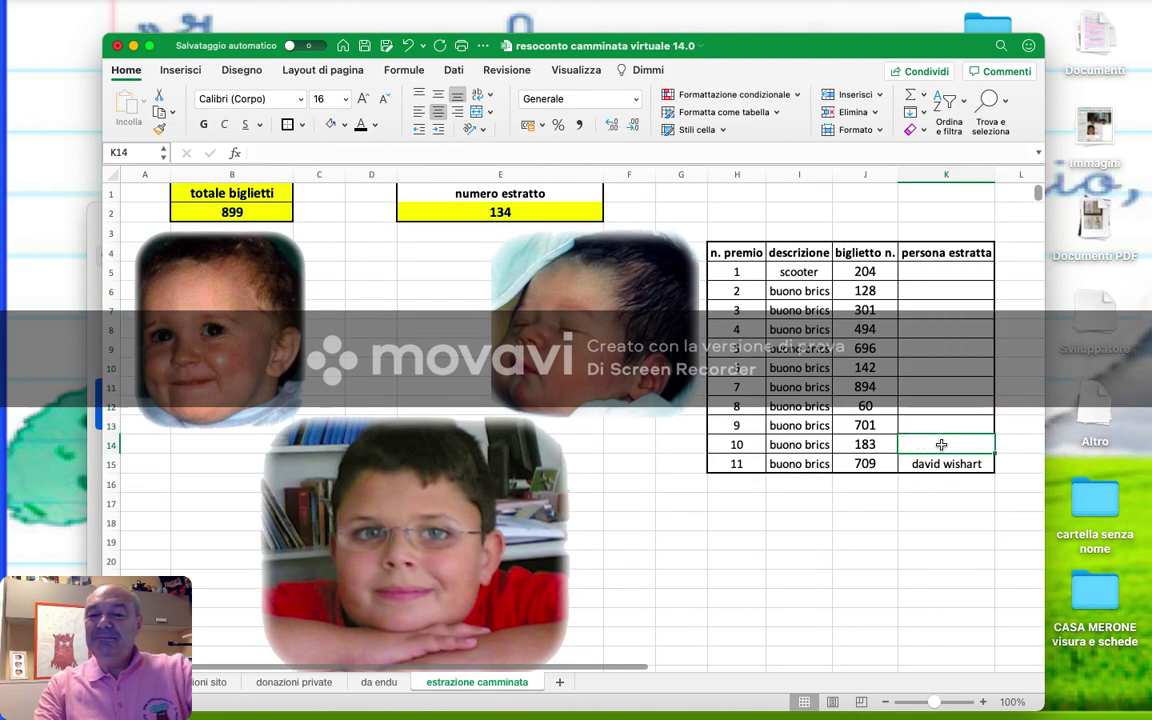
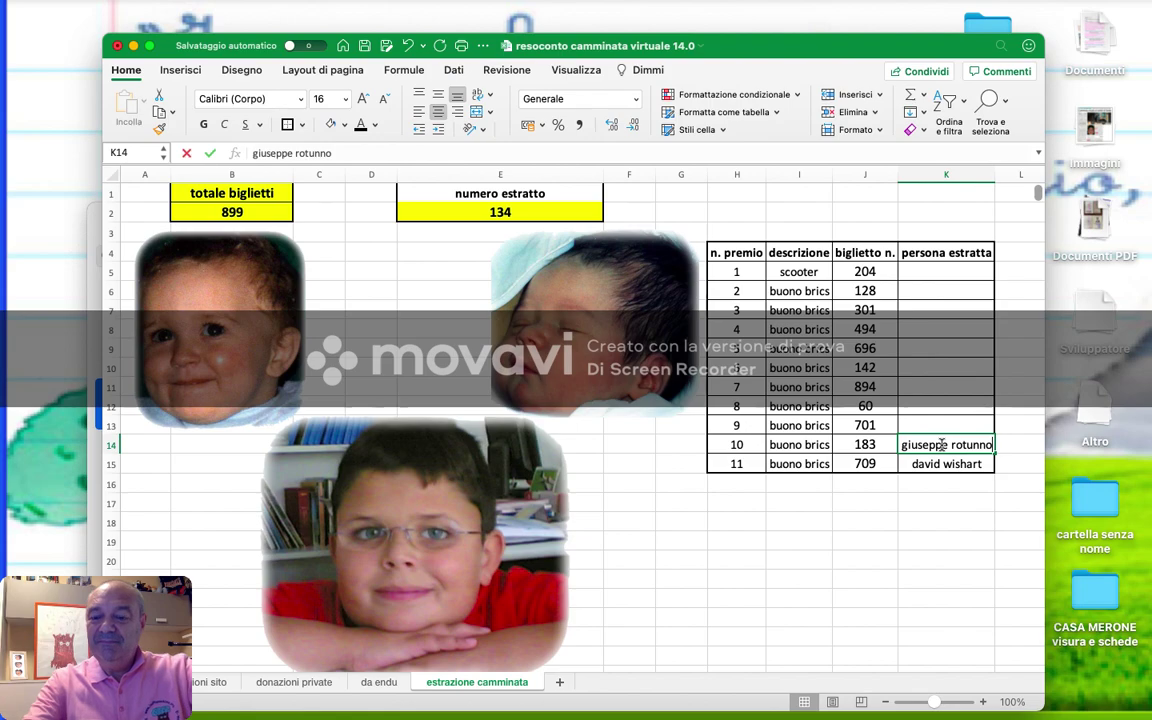
key(Up)
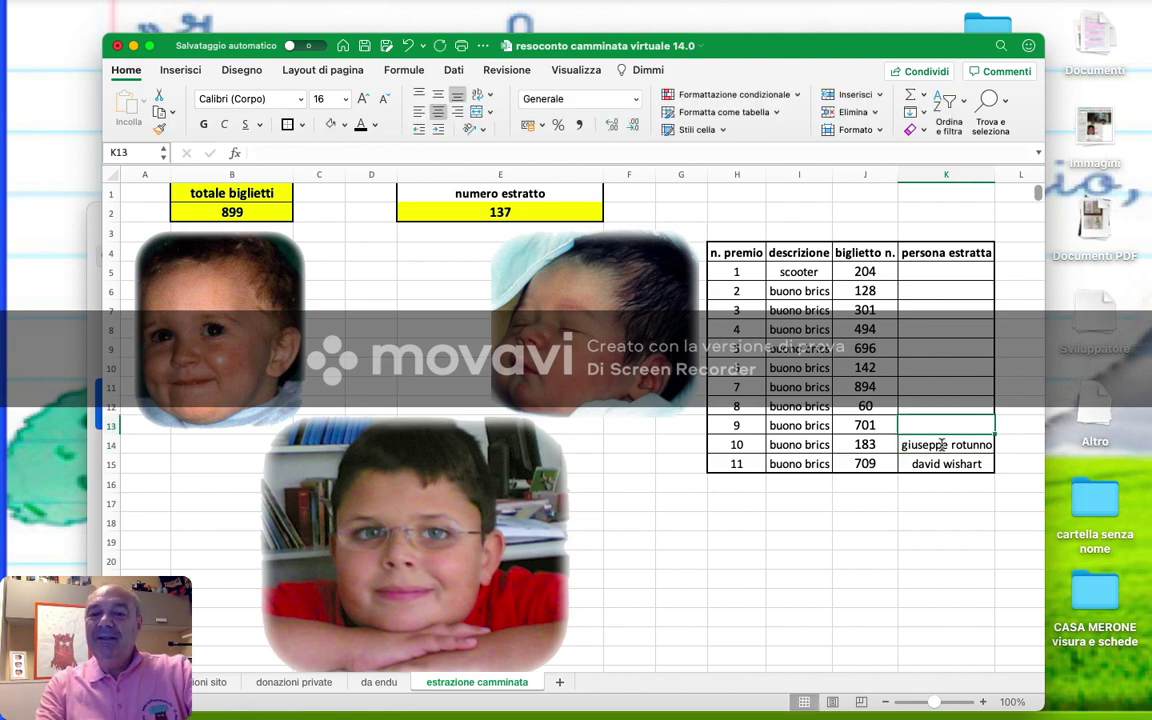
- Look up ticket 701 and enter its holder's name for prize 9
scroll(941, 444, down, 20)
scroll(941, 444, down, 20)
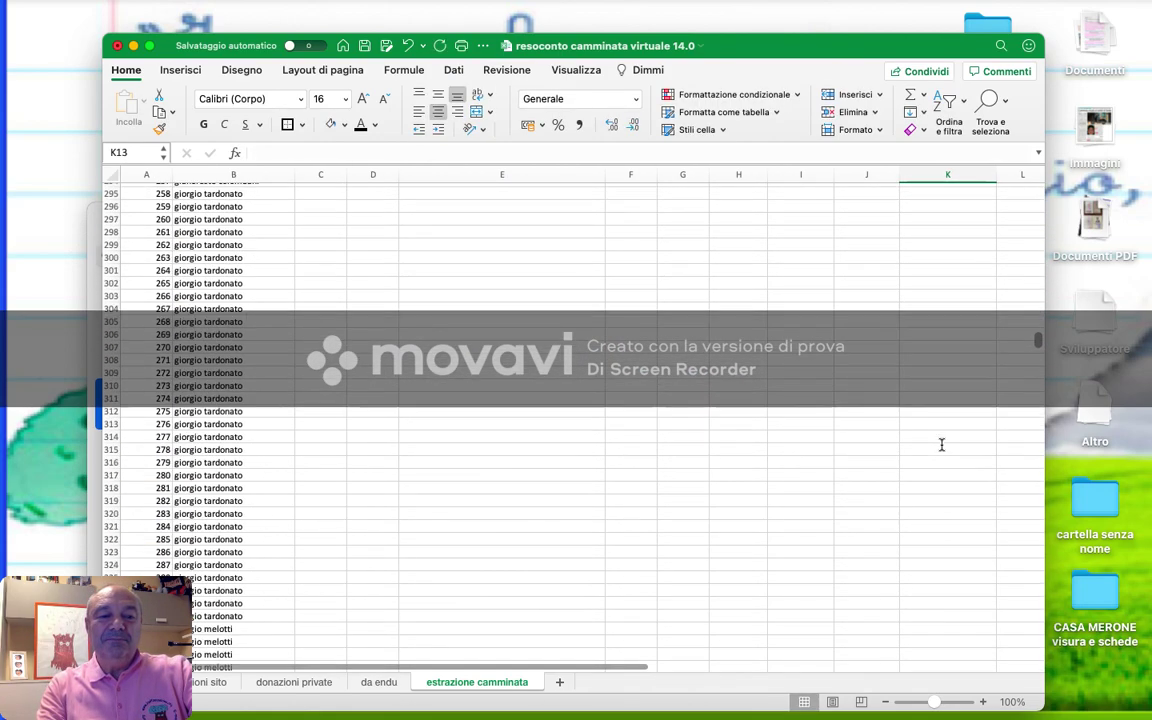
scroll(941, 444, down, 20)
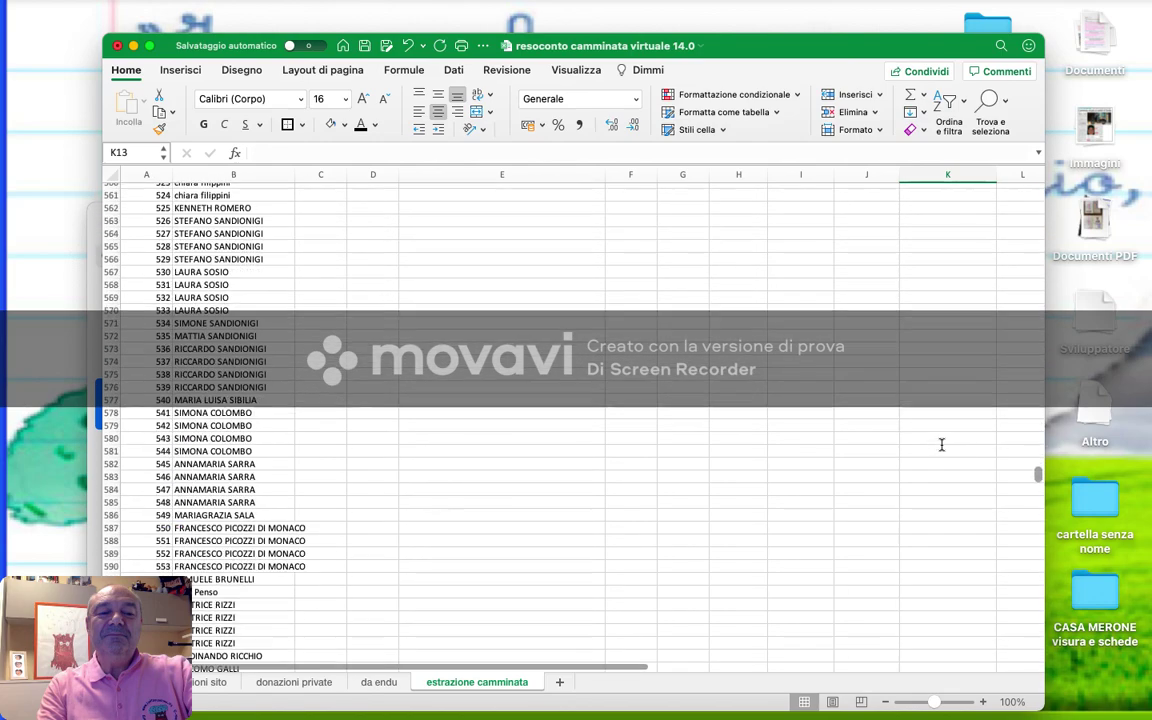
scroll(941, 444, down, 15)
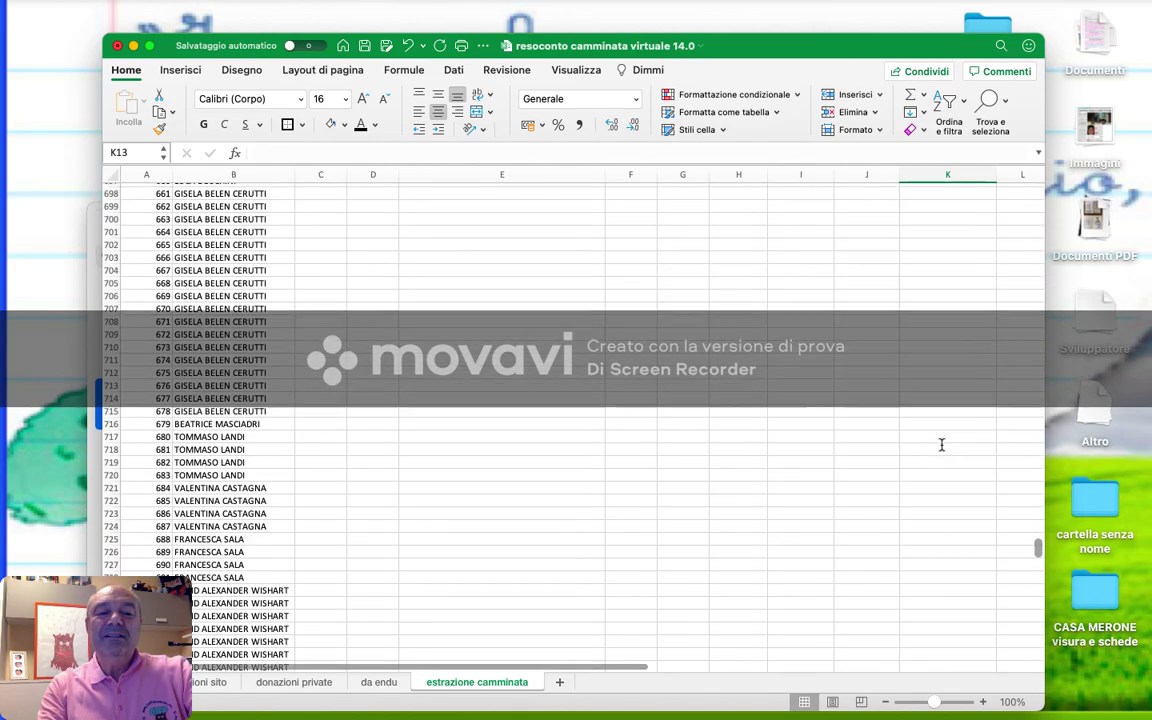
scroll(941, 444, down, 3)
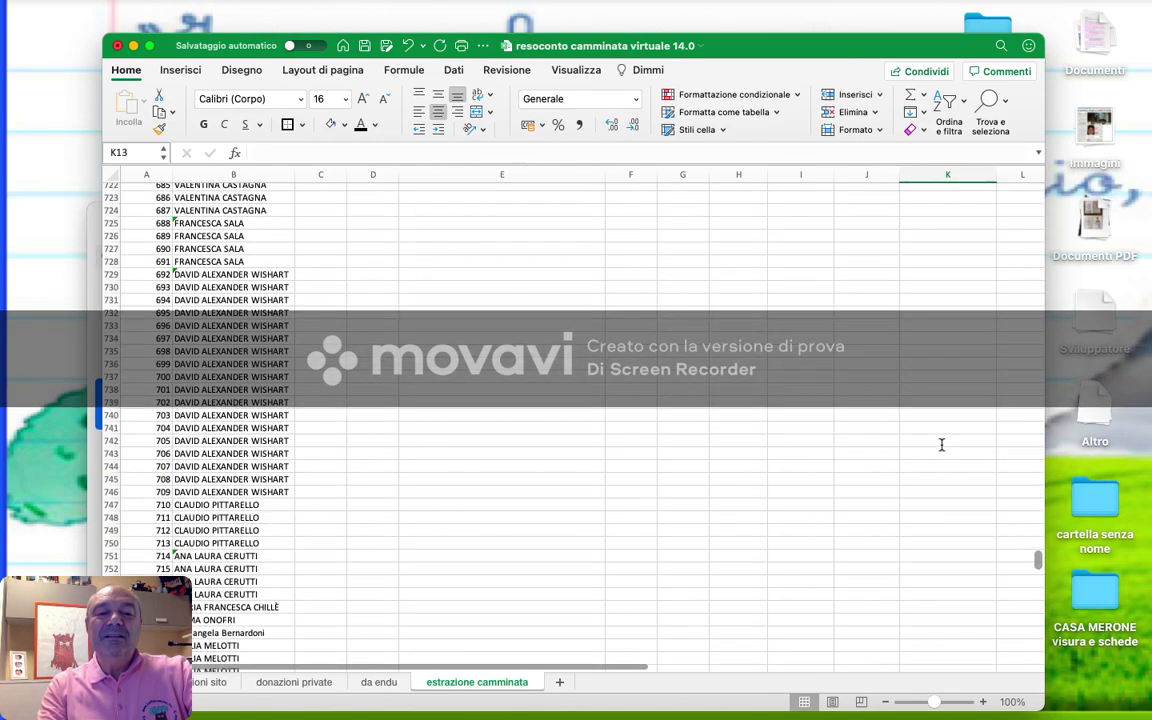
scroll(941, 444, up, 20)
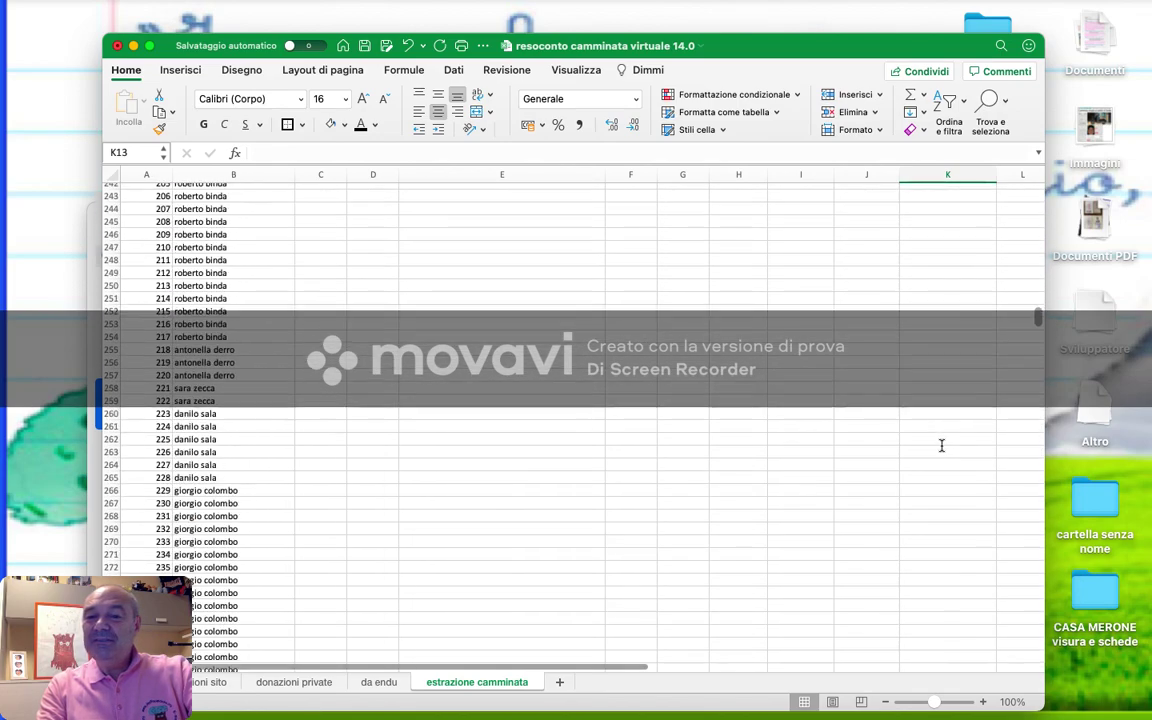
scroll(941, 444, up, 20)
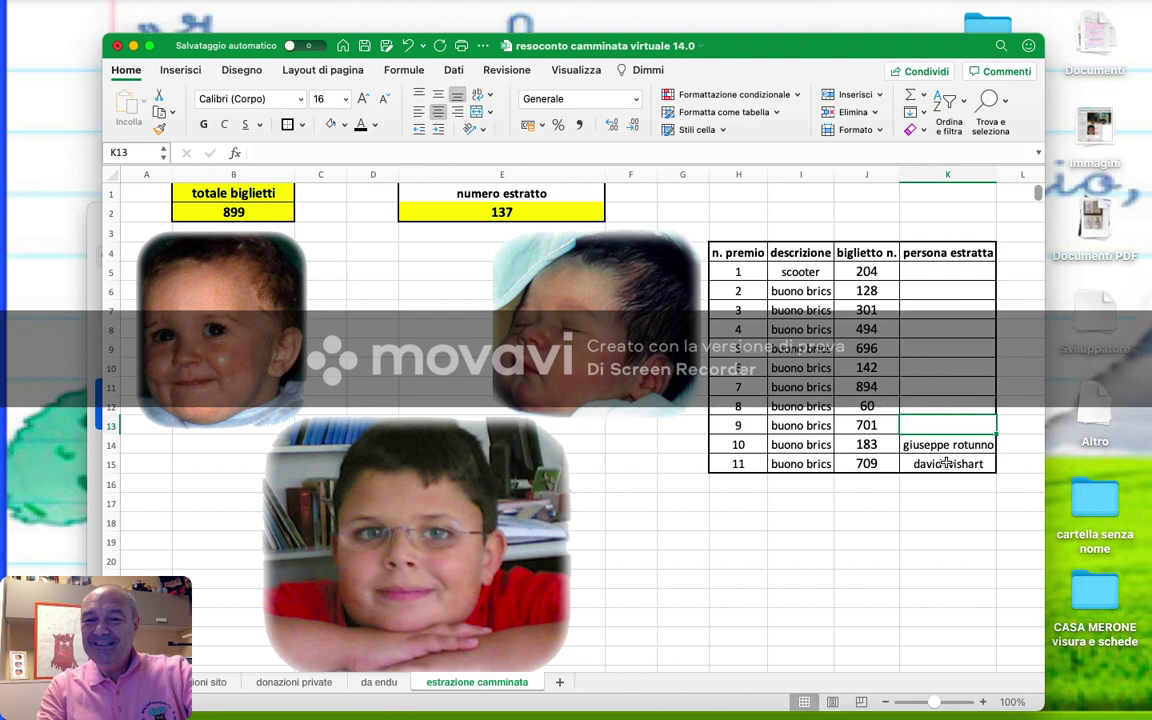
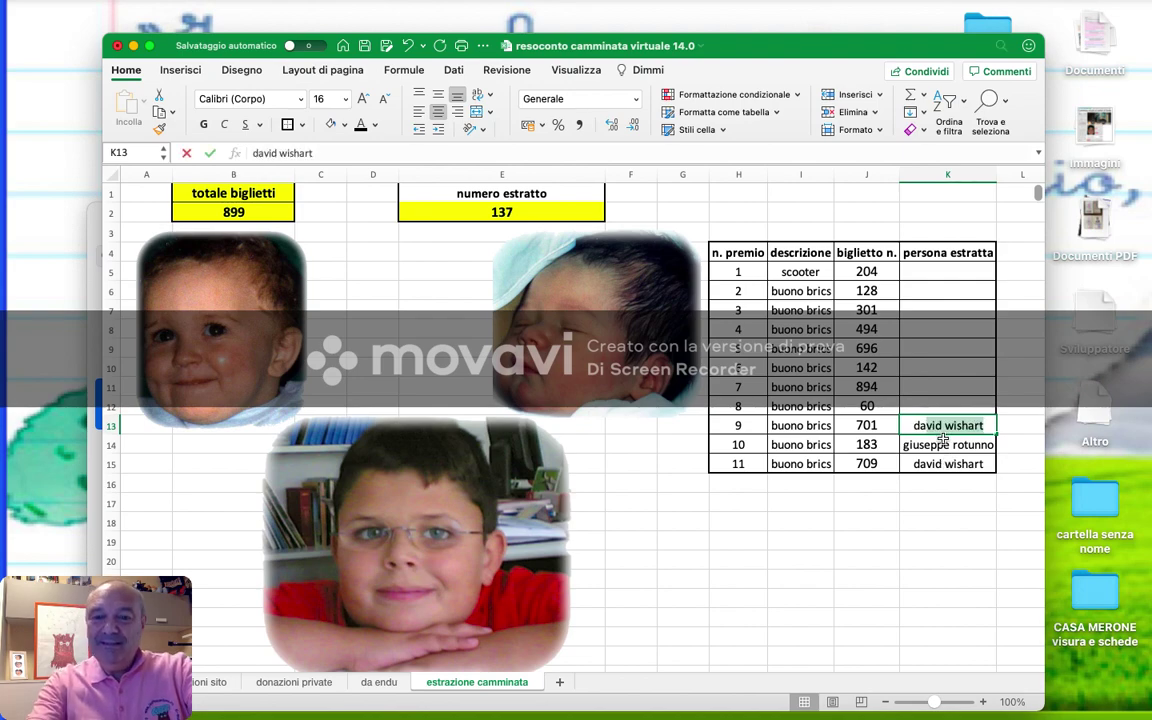
key(Return)
key(Up)
key(Up)
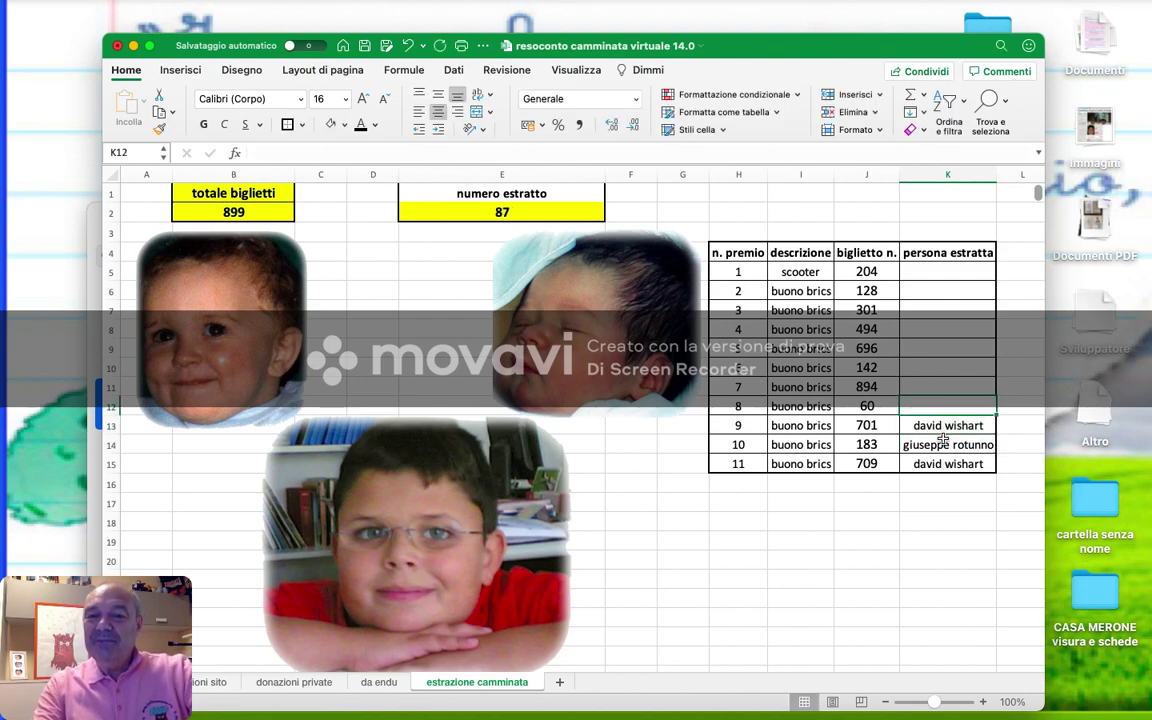
- Look up ticket 60 and enter the prize 8 winner's name, fixing a misspelling
scroll(943, 438, down, 5)
scroll(943, 438, down, 15)
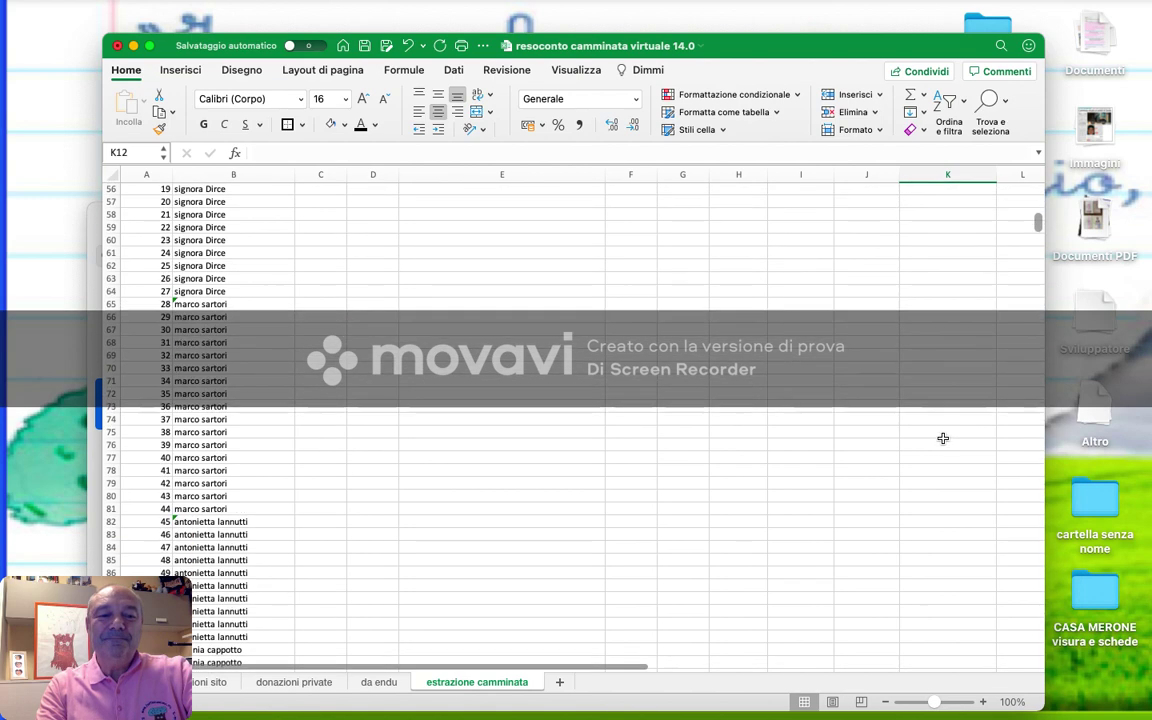
scroll(943, 438, down, 2)
scroll(943, 438, up, 20)
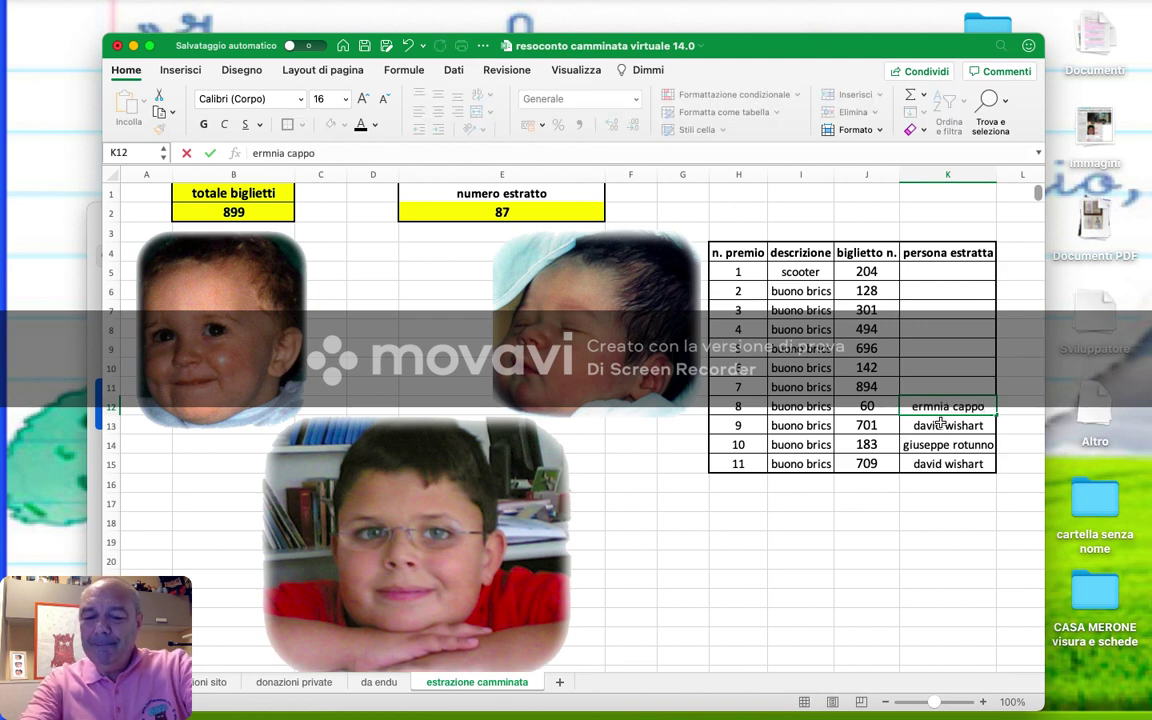
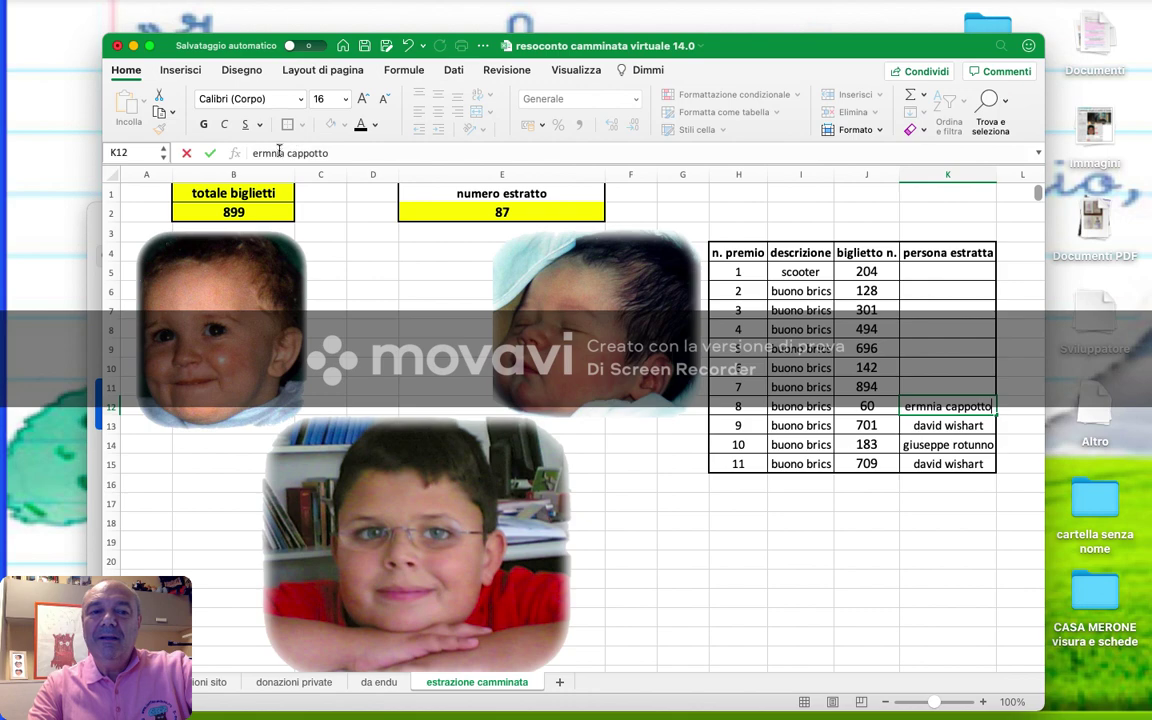
click(271, 153)
text(i)
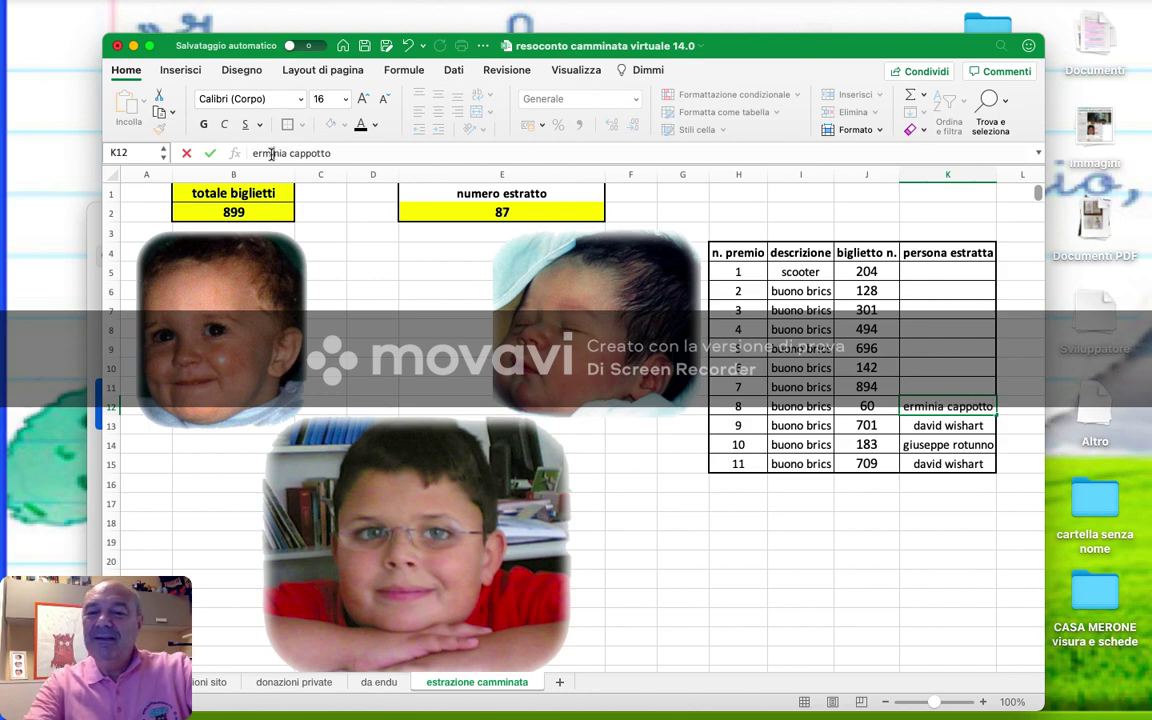
key(Return)
- Look up ticket 894 and enter the names of the prize 7 winners
scroll(343, 394, down, 20)
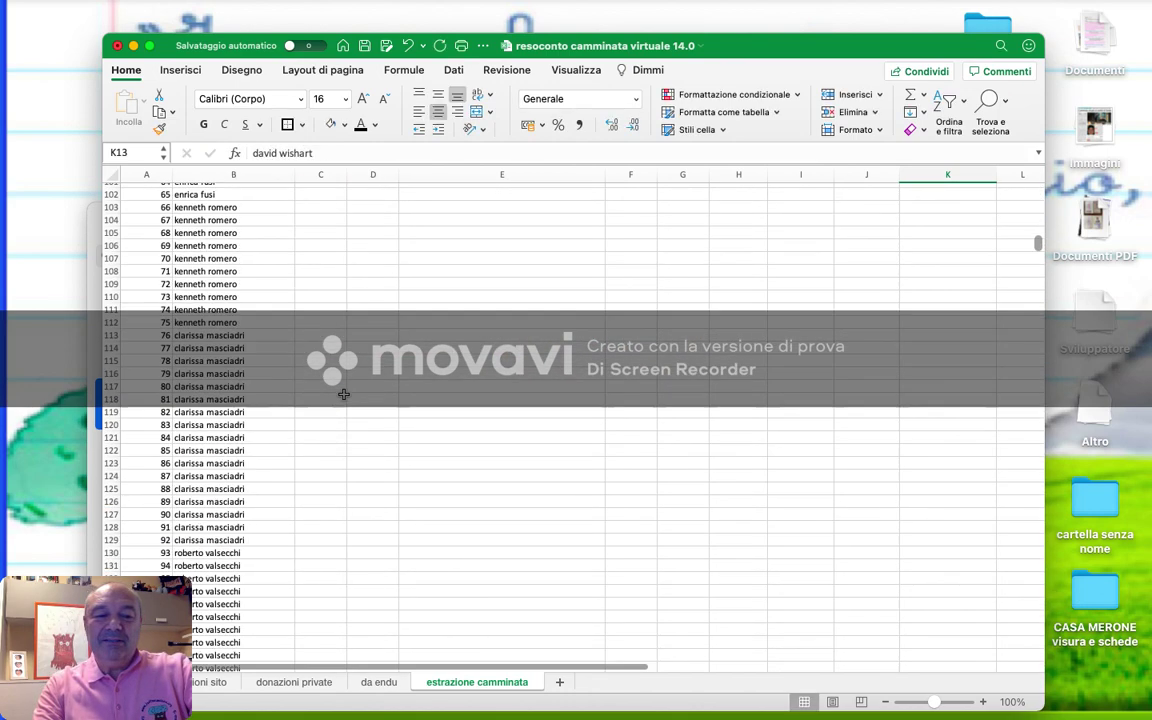
scroll(343, 394, down, 20)
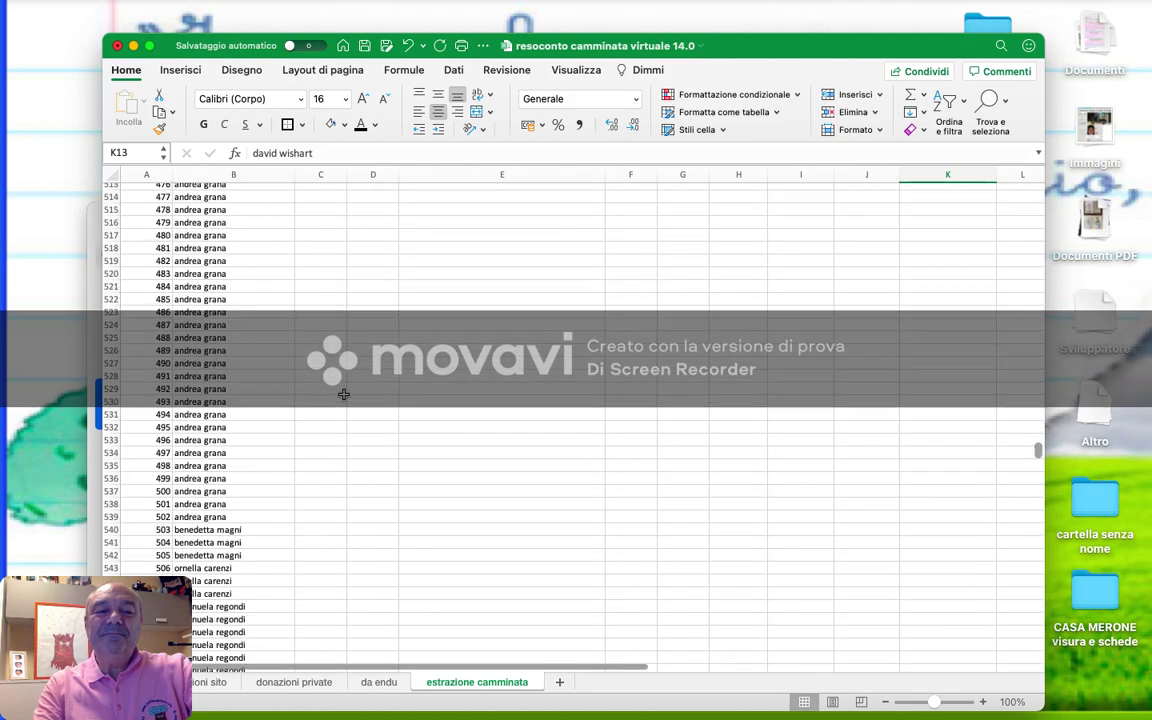
scroll(343, 394, down, 20)
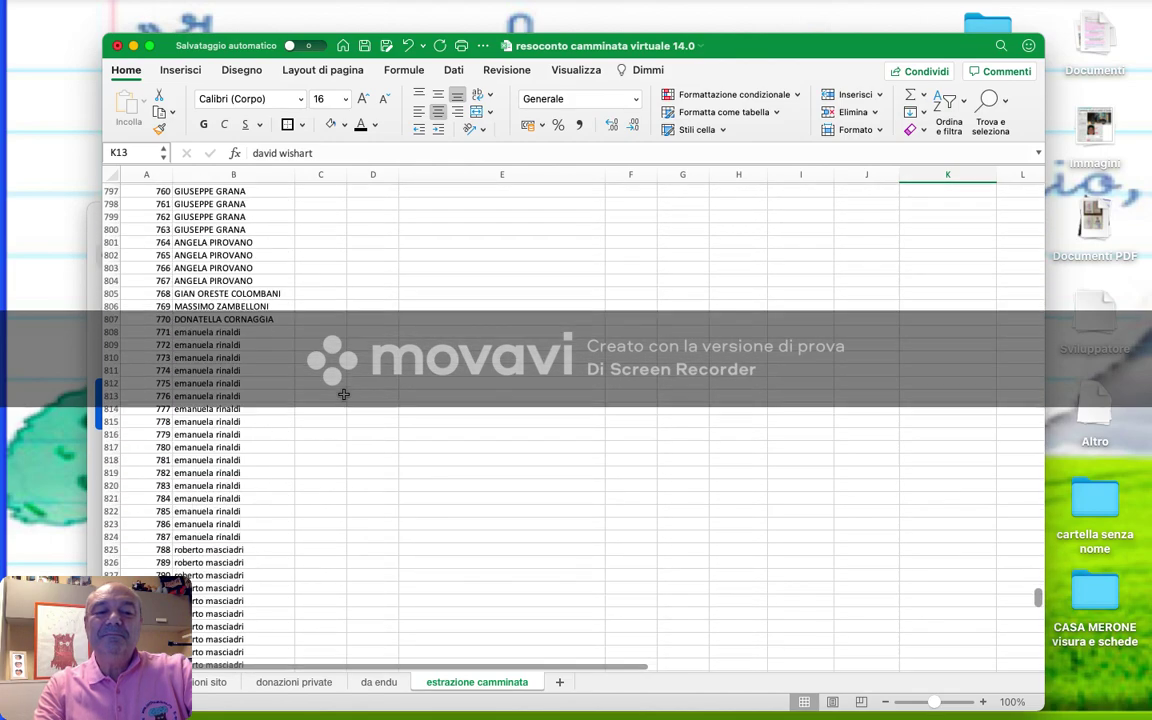
scroll(343, 394, down, 10)
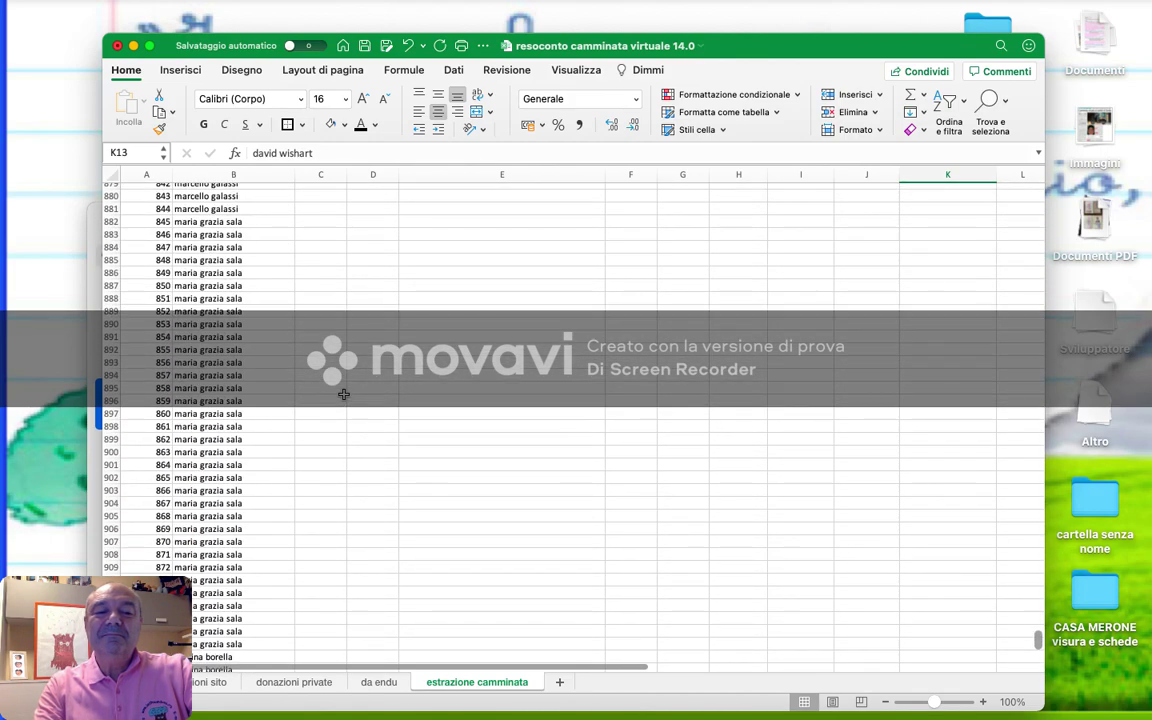
scroll(343, 394, up, 20)
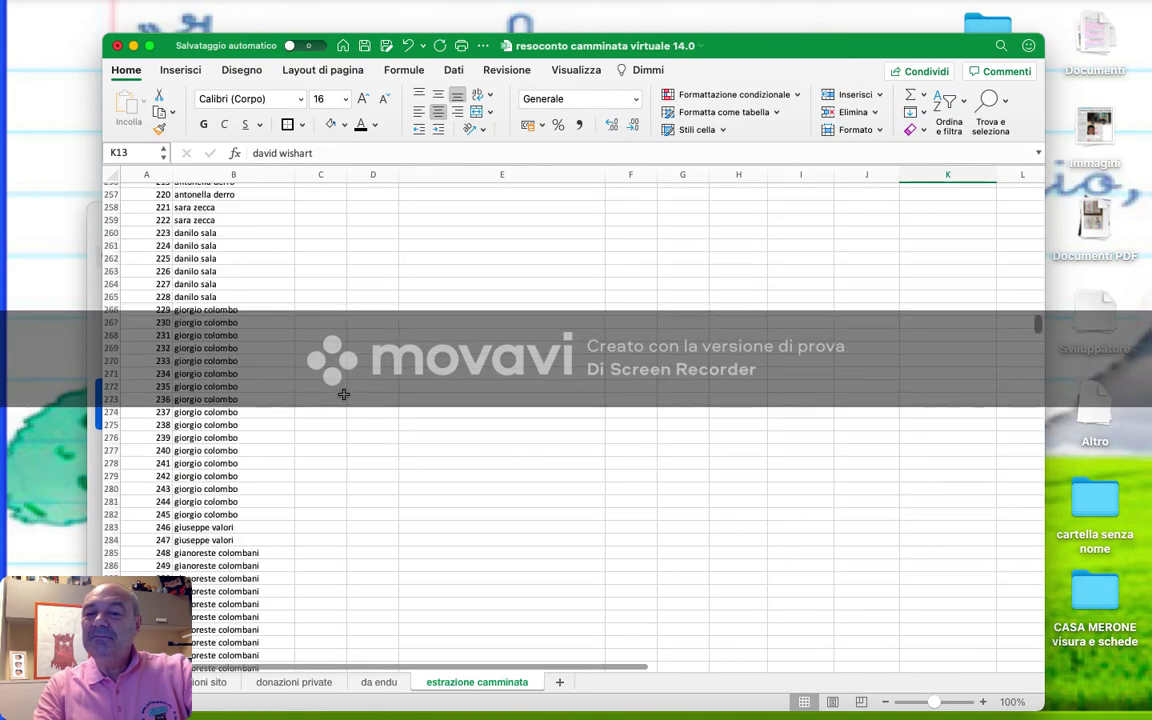
scroll(343, 394, up, 20)
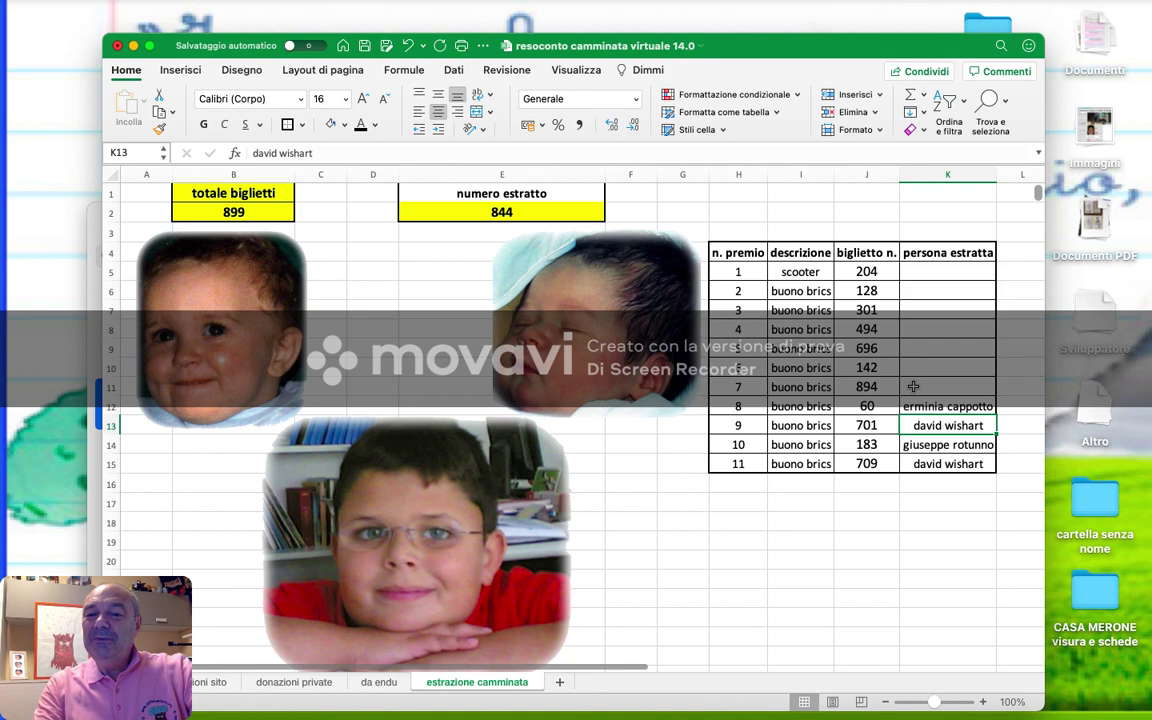
click(913, 386)
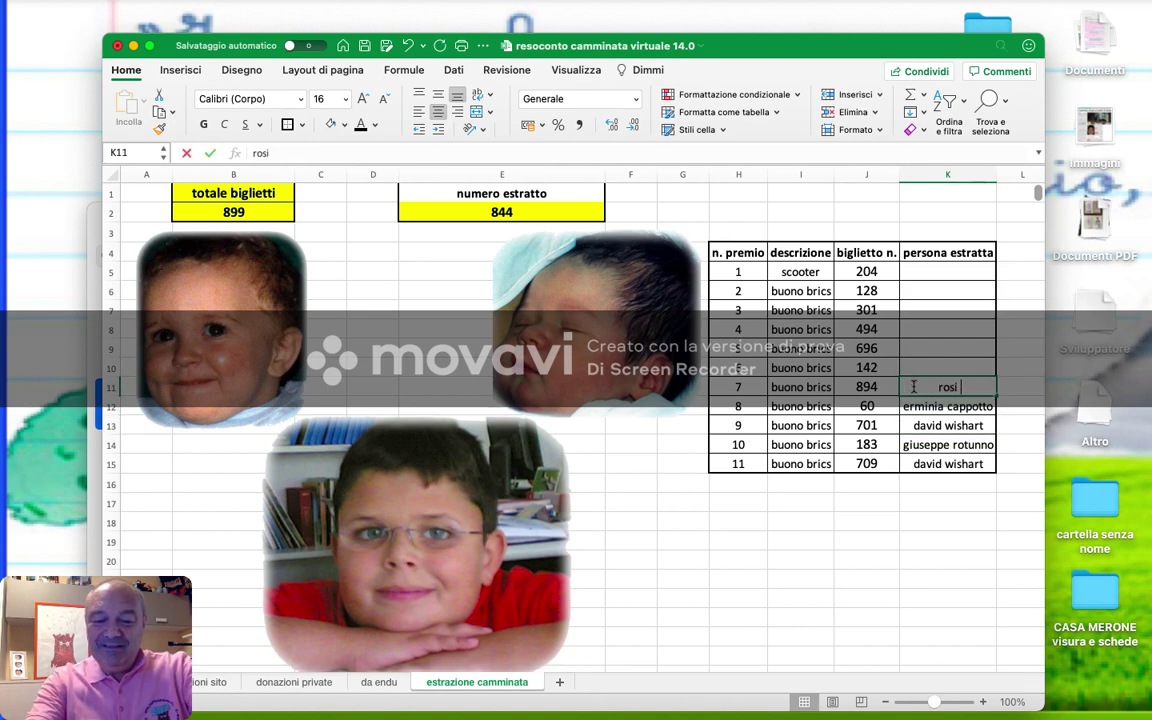
text(rosi e gaetano)
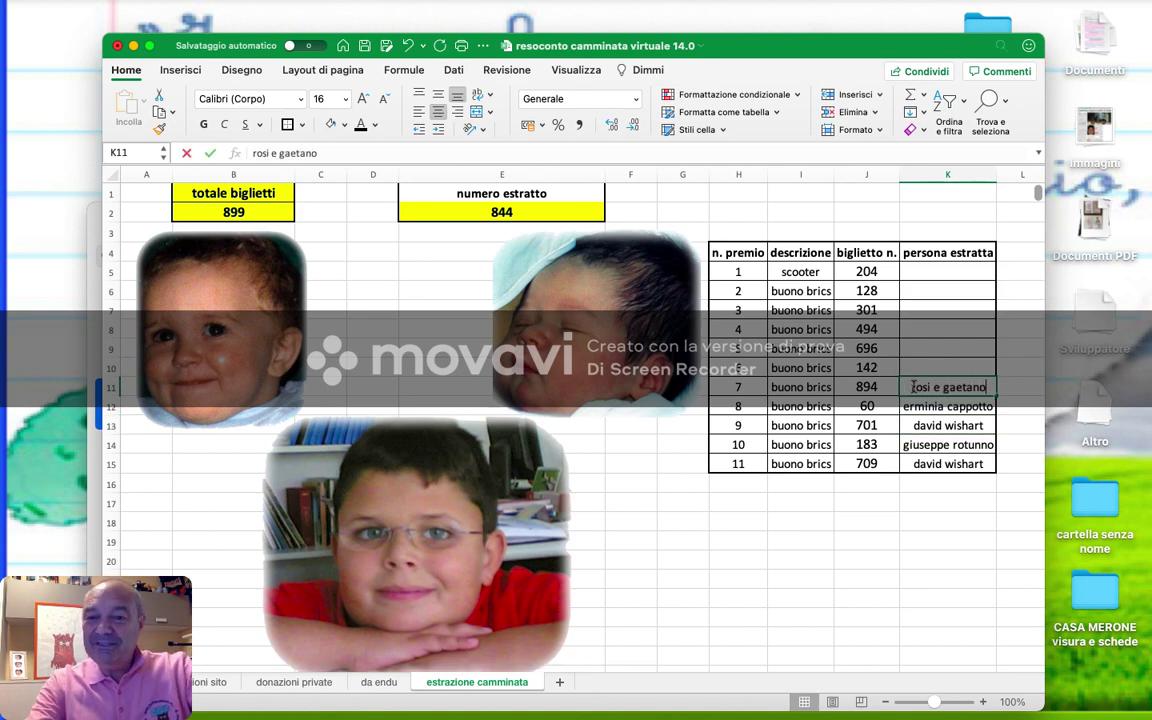
key(Up)
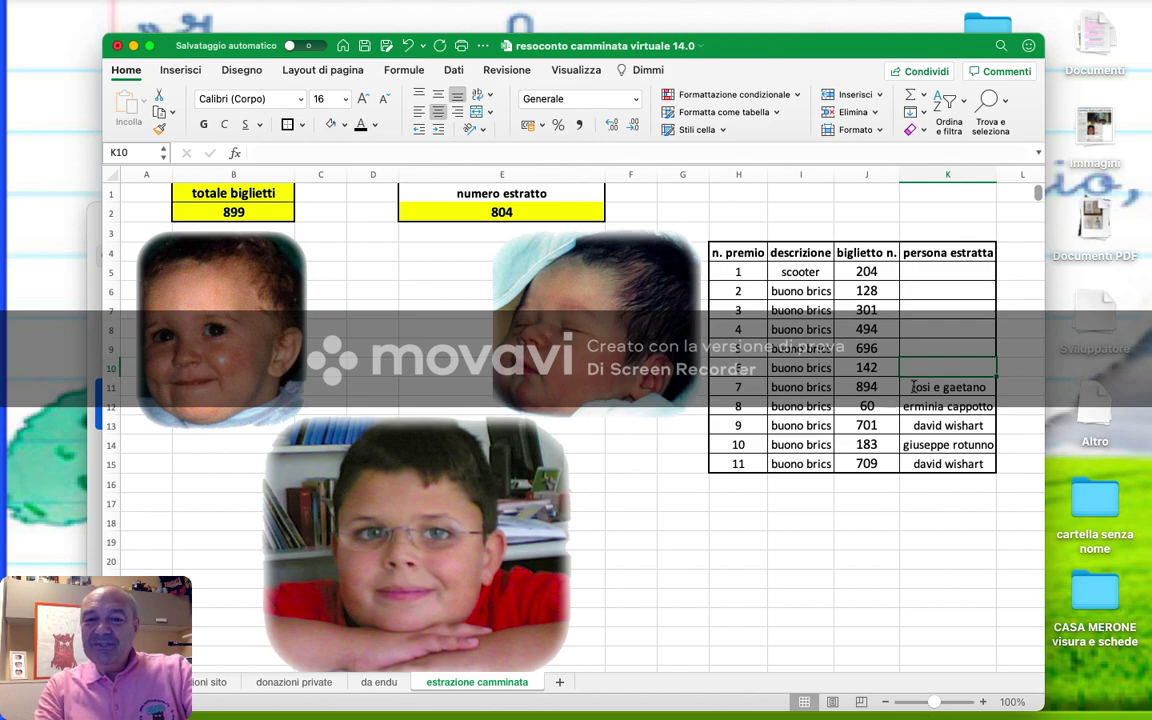
- Look up ticket 142 and start typing the prize 6 winner's name
scroll(853, 466, down, 10)
scroll(854, 467, down, 20)
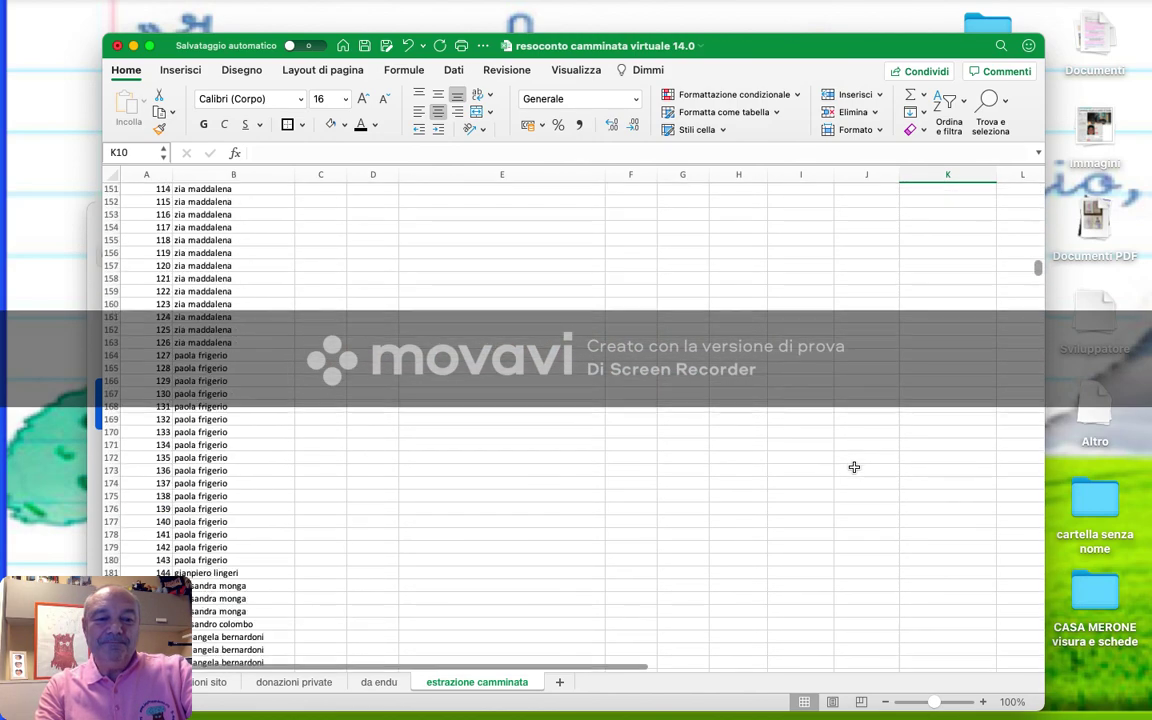
scroll(854, 467, up, 5)
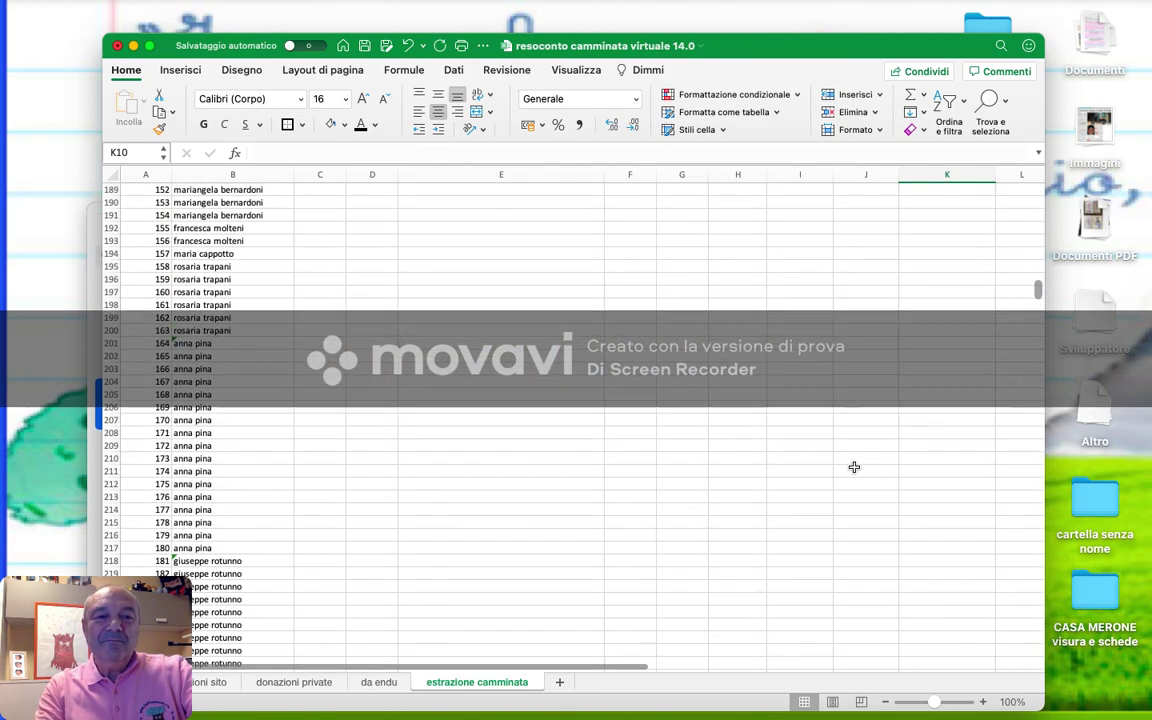
scroll(854, 467, up, 20)
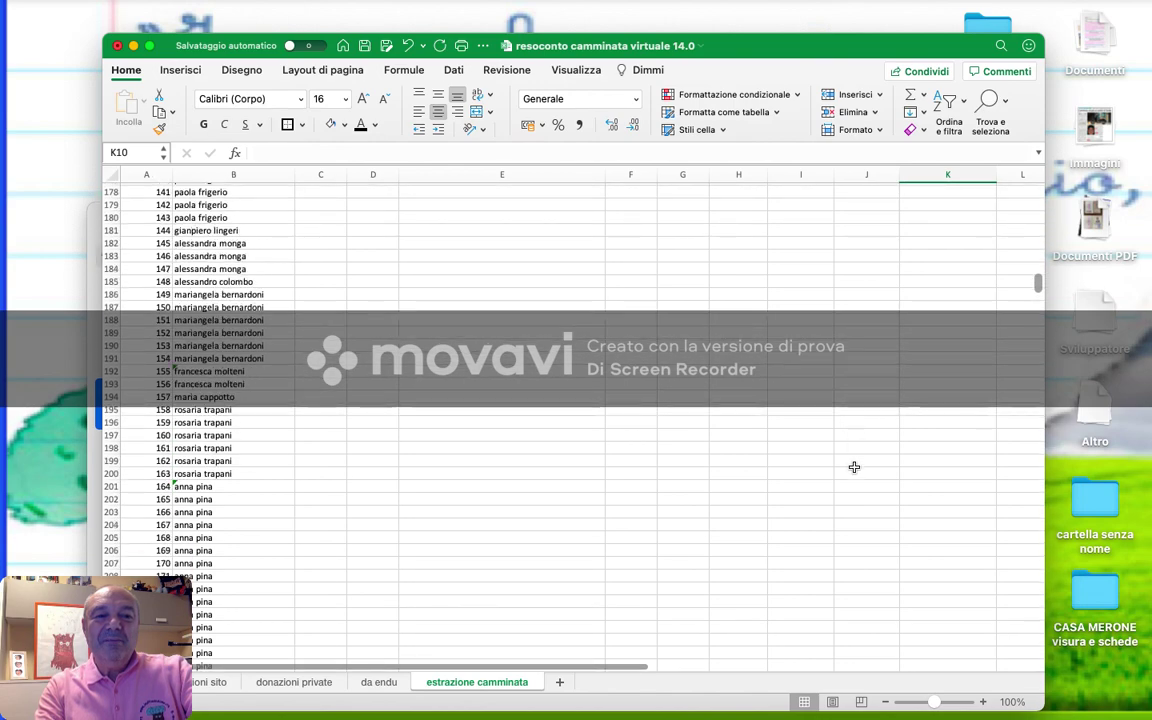
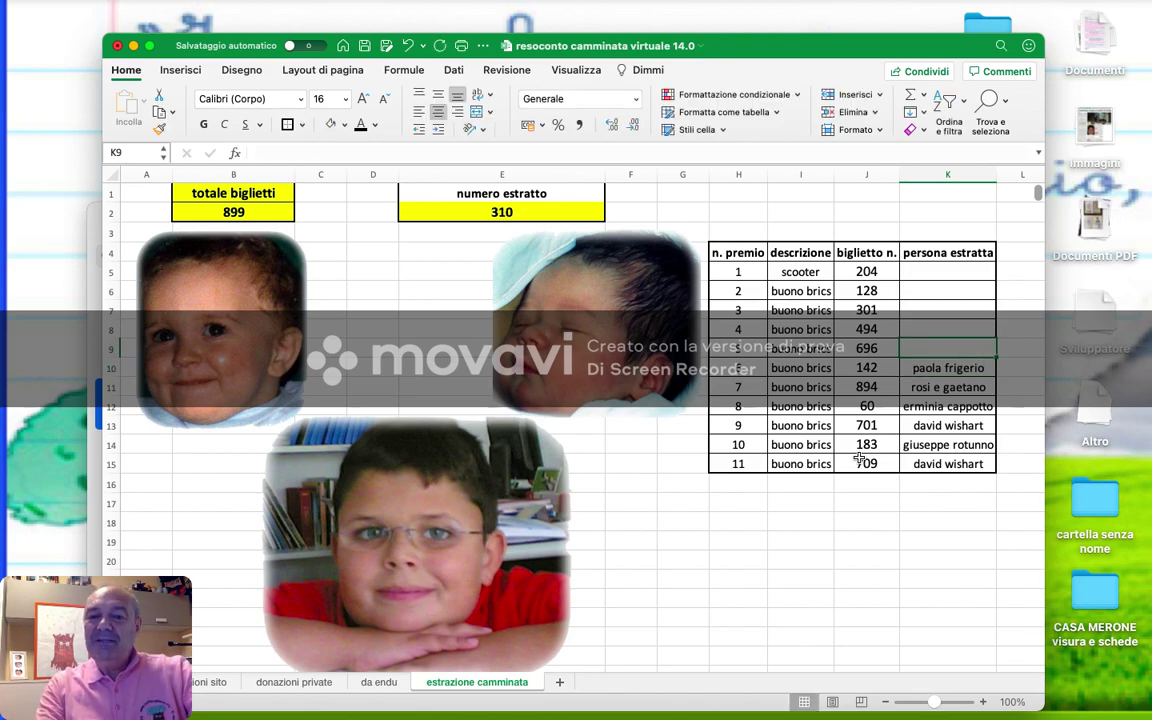
- Check the ticket list and complete the next winner's name in the persona estratta column
scroll(859, 457, down, 20)
scroll(859, 457, down, 20)
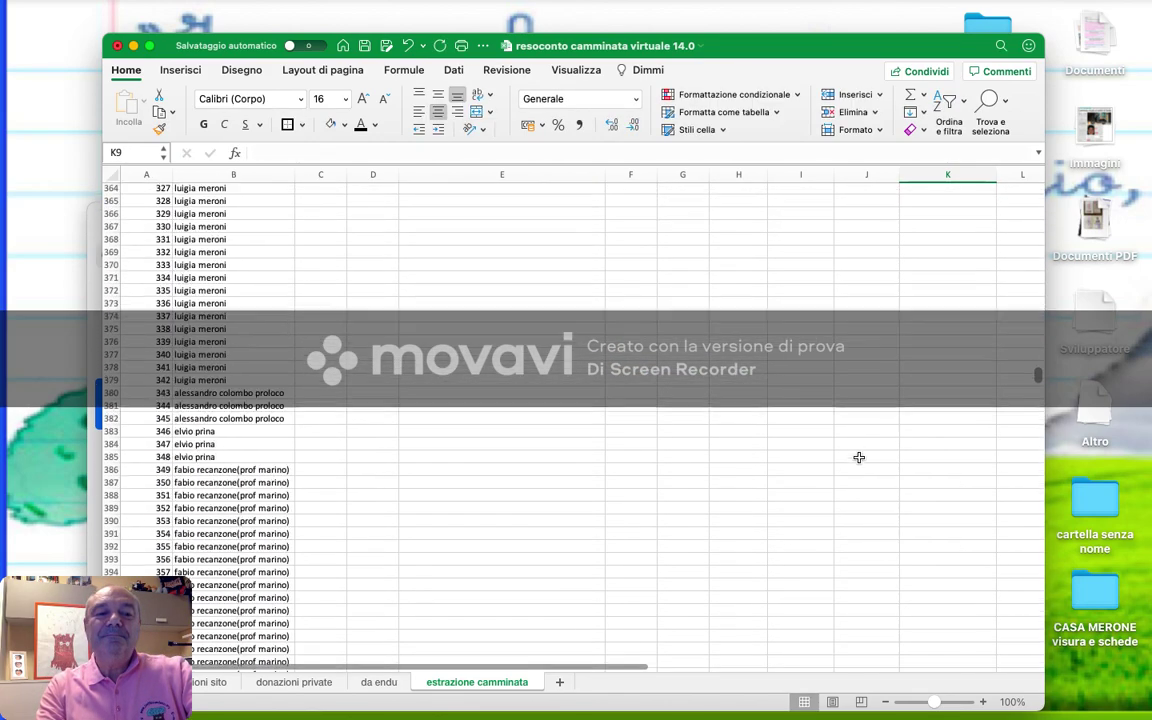
scroll(859, 457, down, 20)
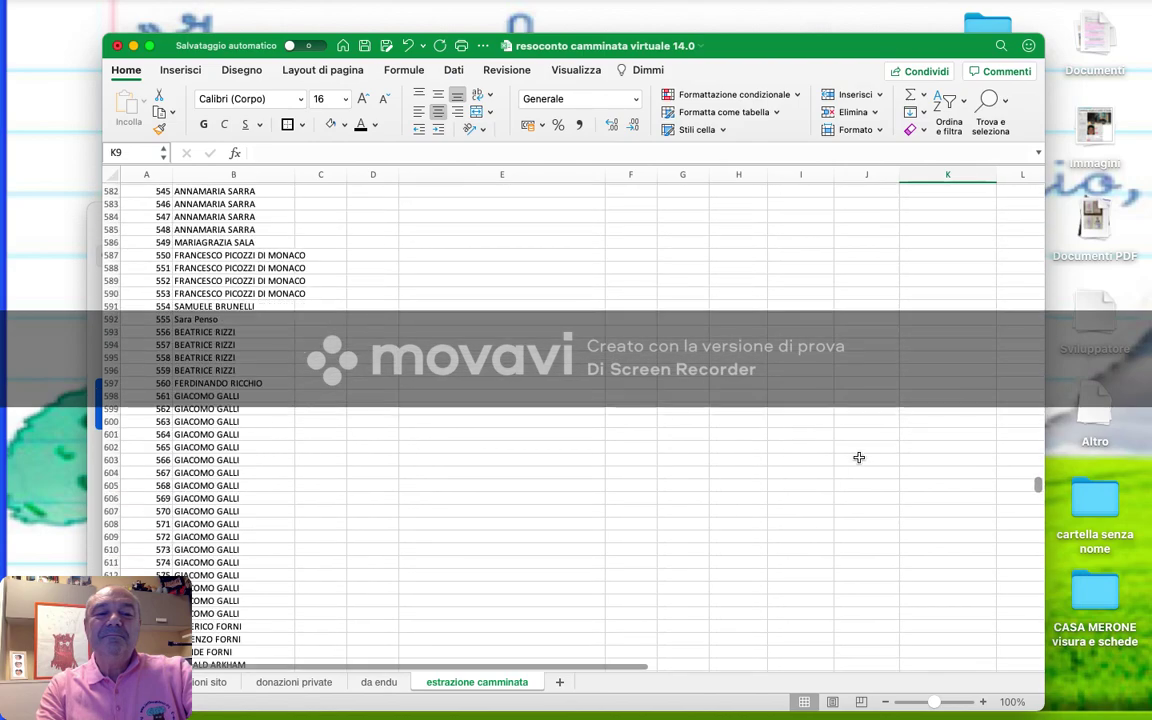
scroll(859, 457, down, 5)
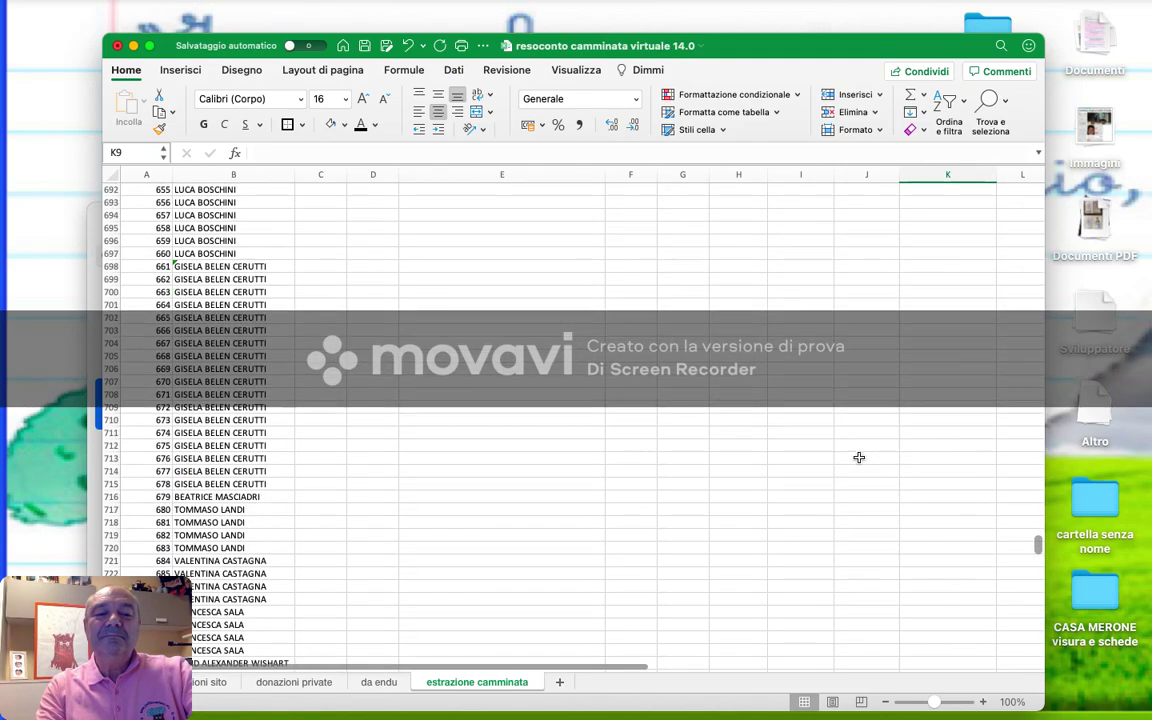
scroll(859, 457, down, 3)
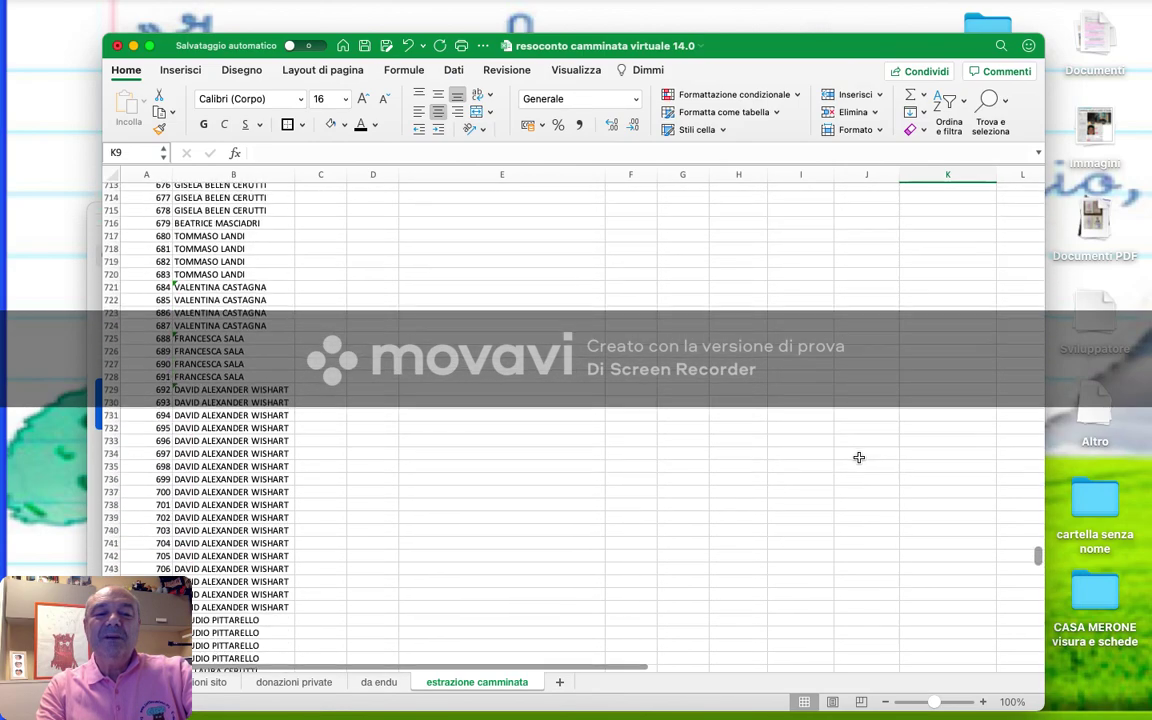
scroll(859, 457, up, 20)
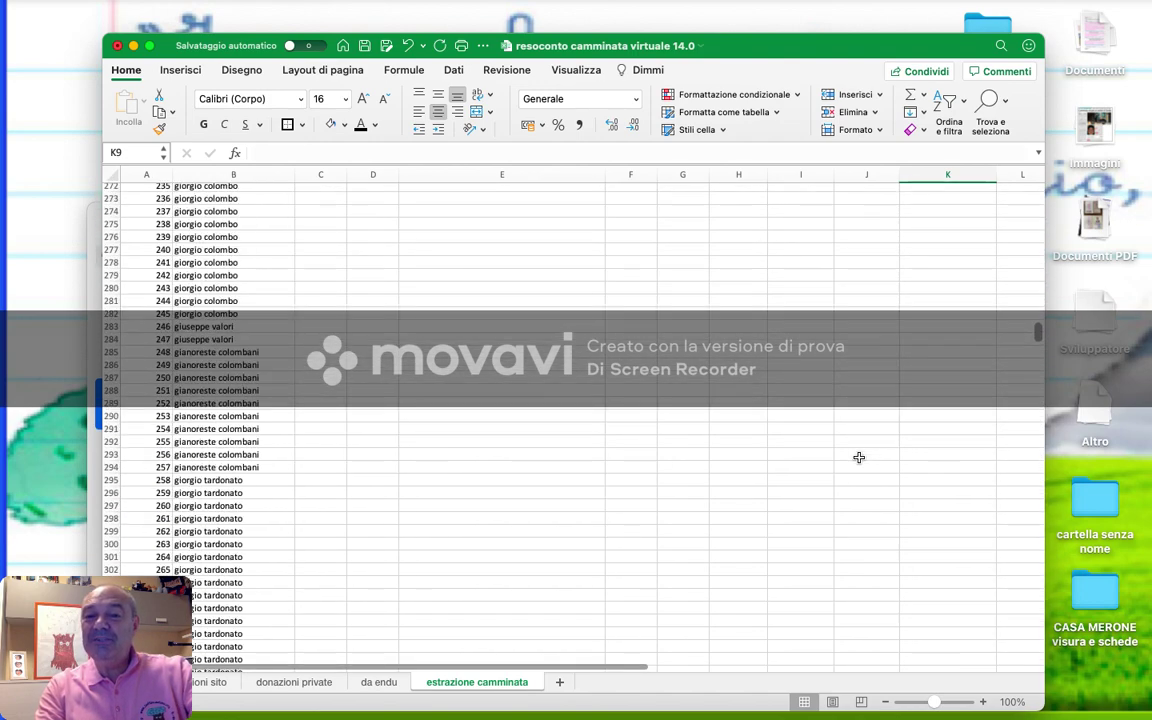
scroll(859, 457, up, 8)
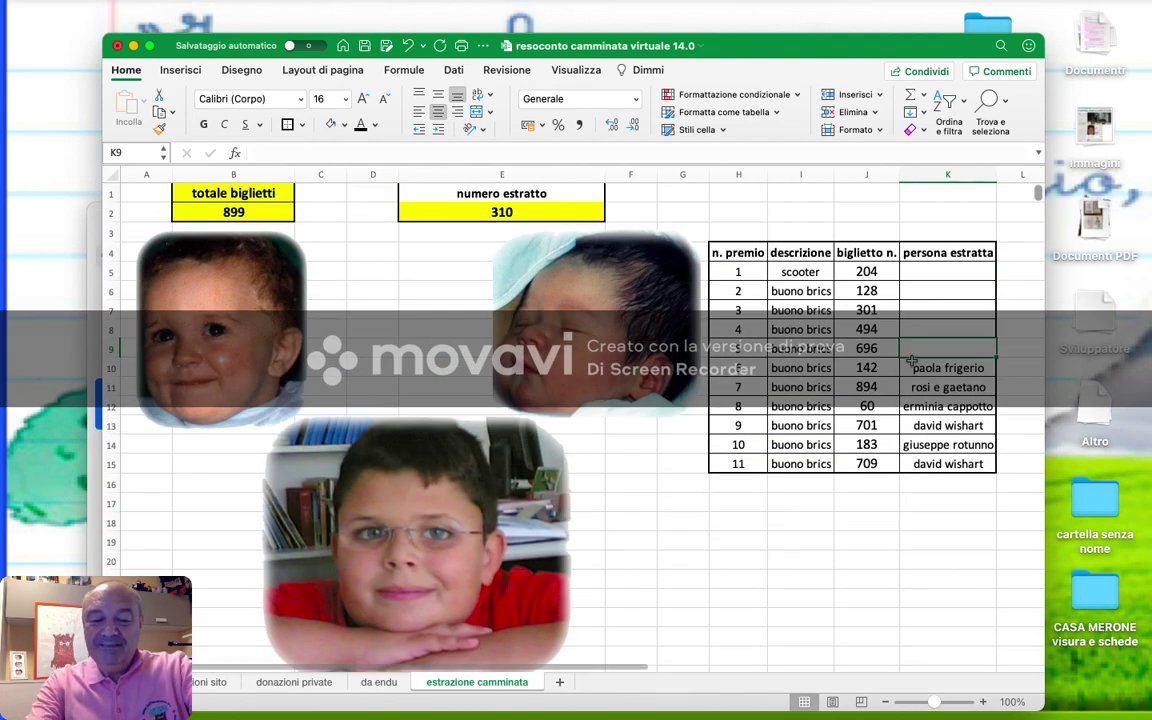
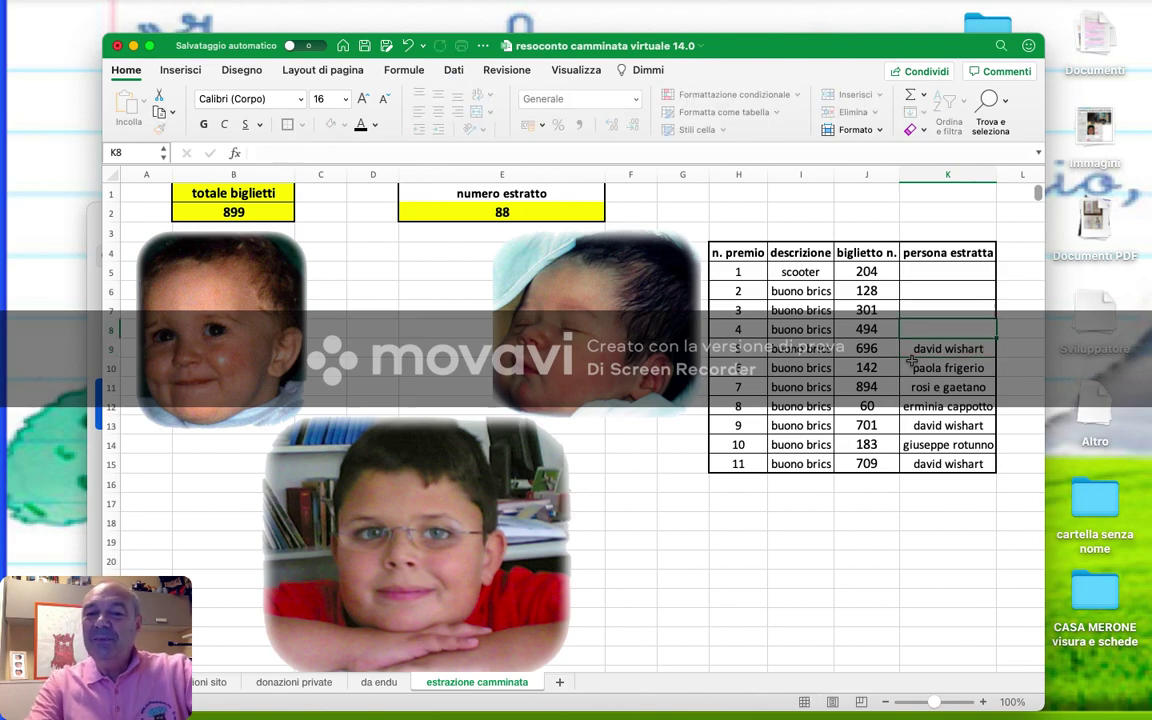
- Look up ticket 494 and enter its holder's name for prize 4
scroll(911, 361, down, 20)
scroll(911, 361, down, 20)
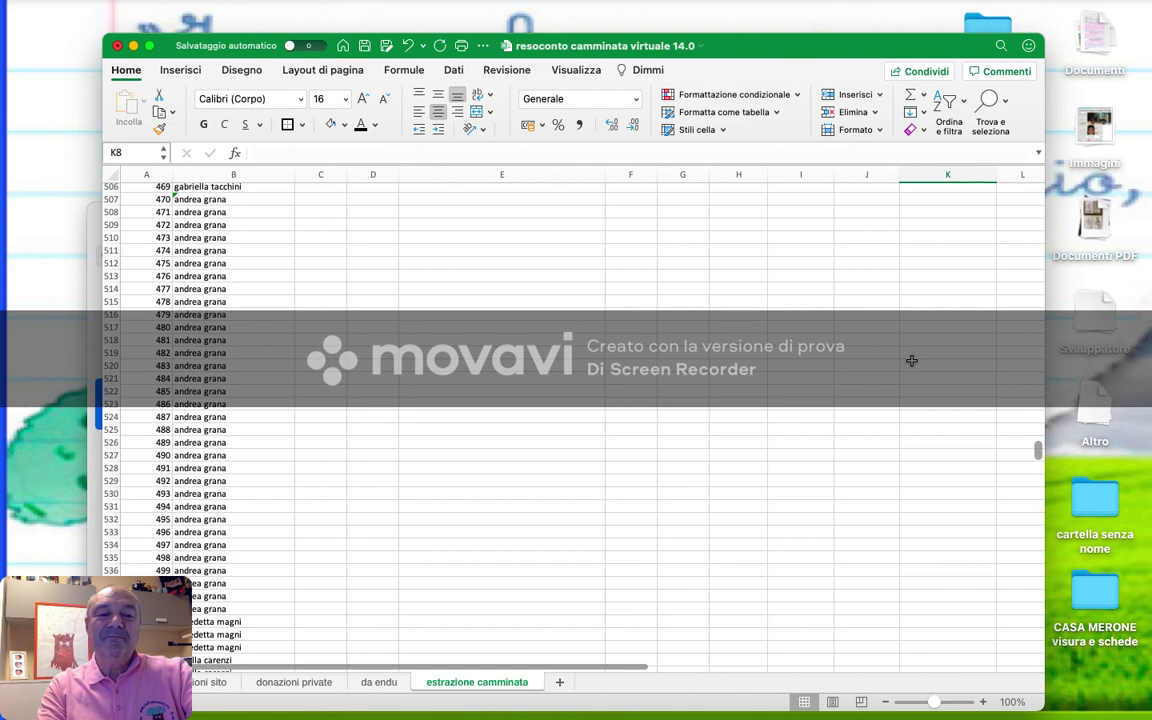
scroll(911, 361, up, 20)
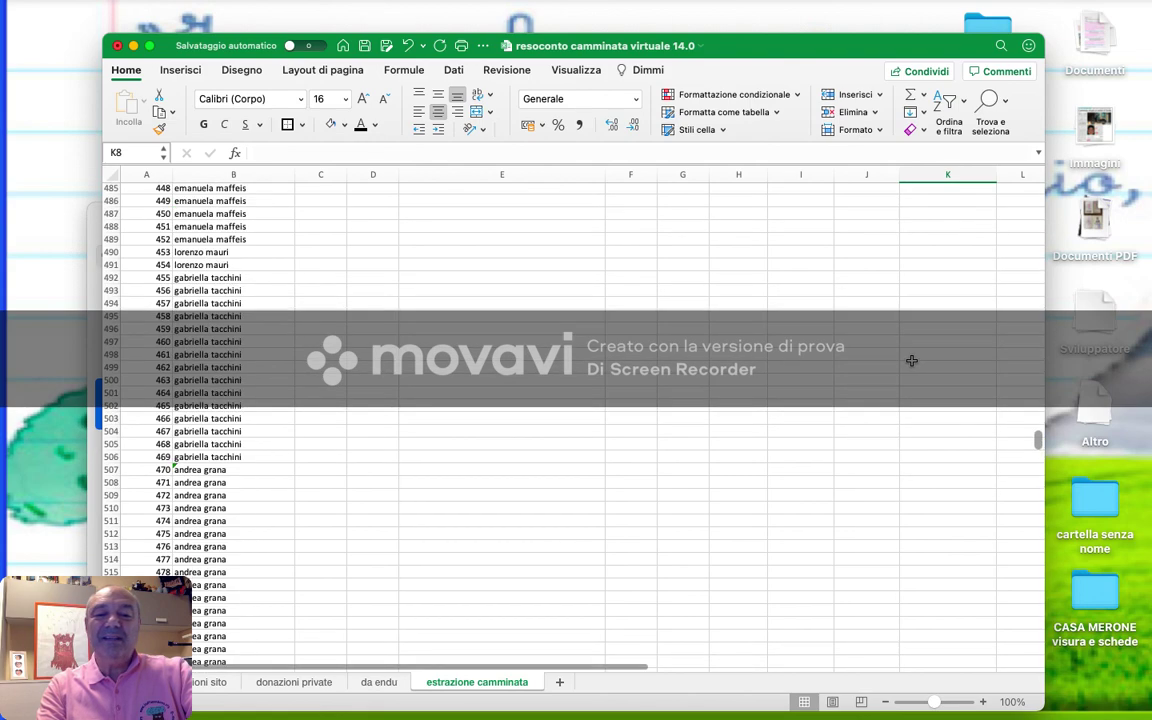
scroll(911, 361, up, 2)
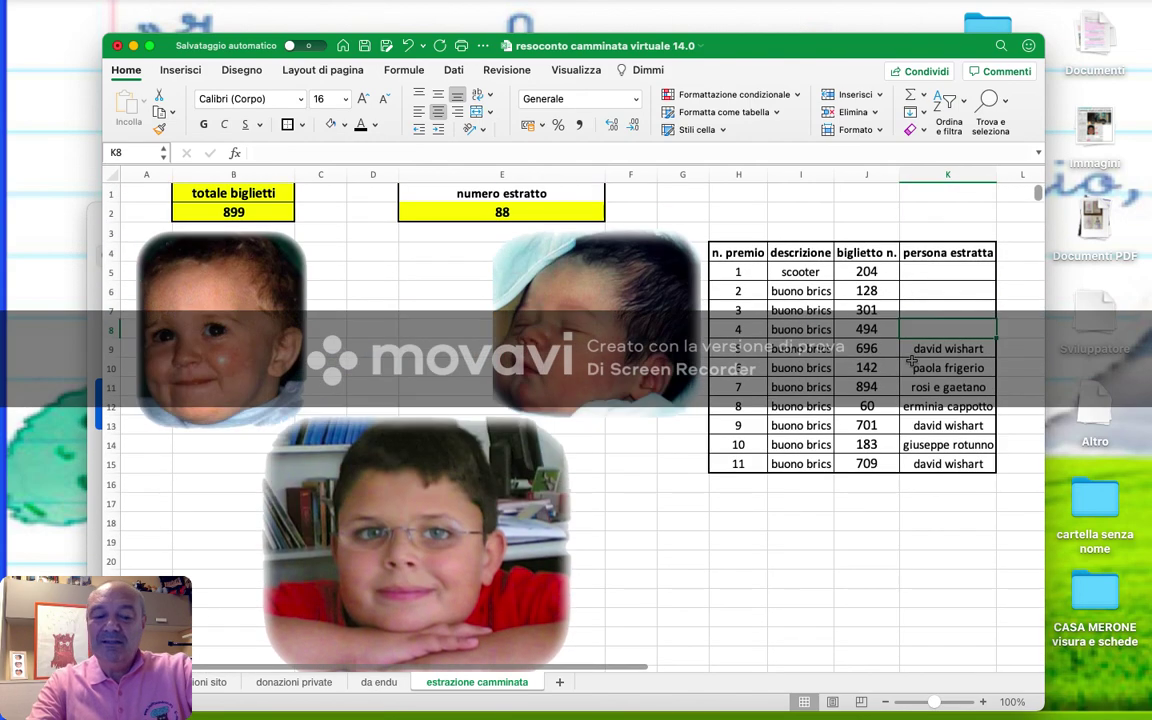
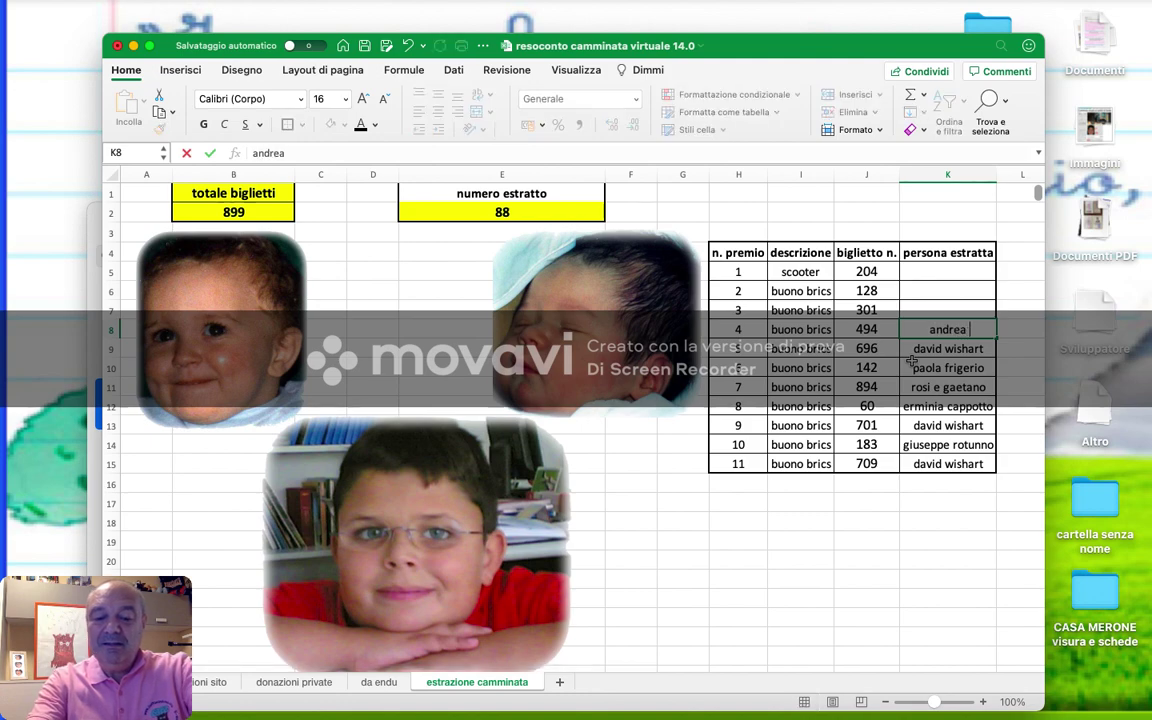
key(Up)
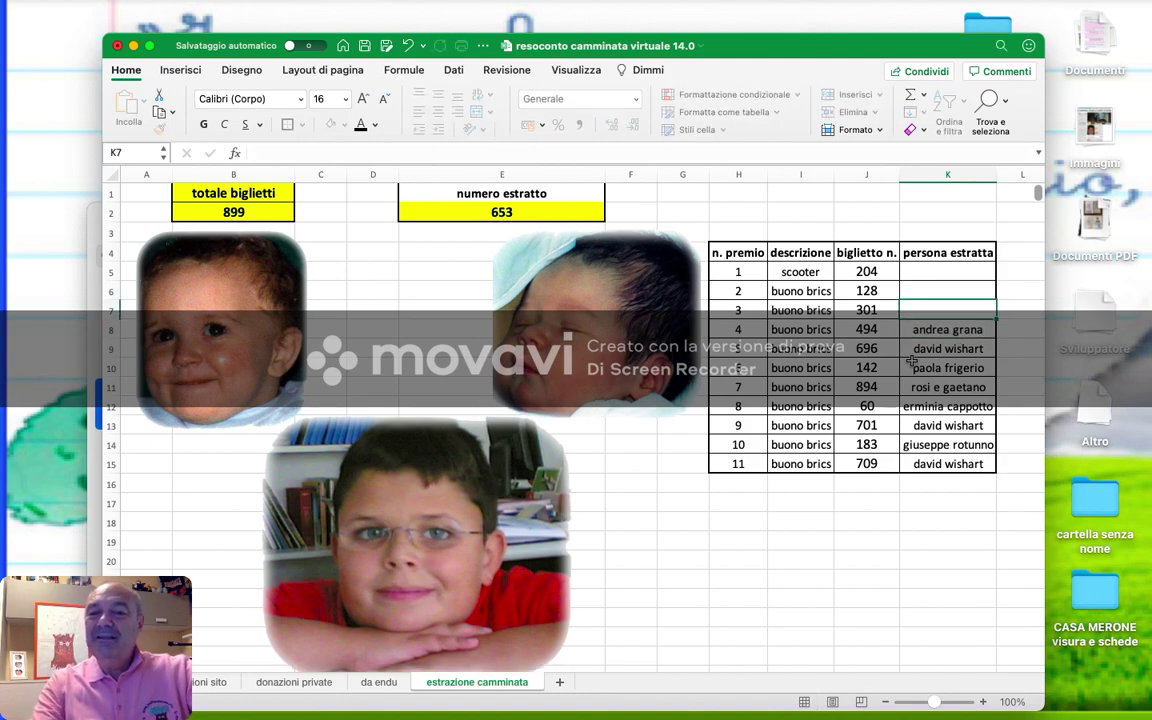
- Look up ticket 301 and enter its holder's name for prize 3
scroll(911, 361, down, 20)
scroll(911, 361, down, 20)
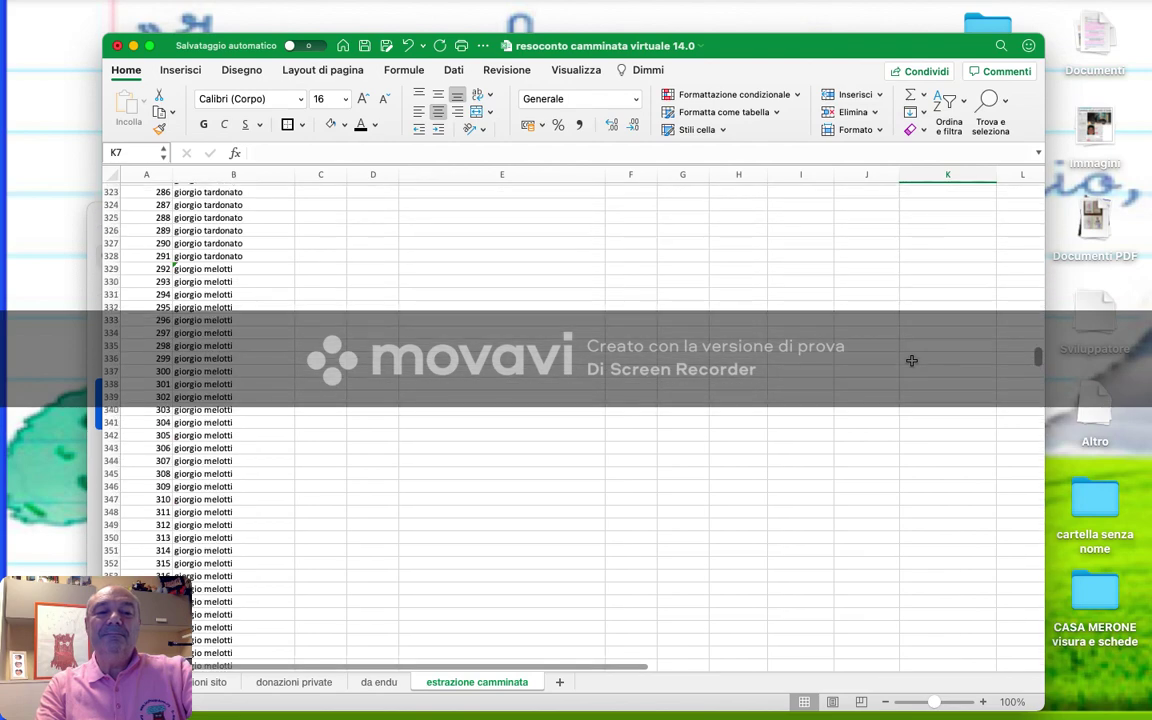
scroll(911, 361, up, 20)
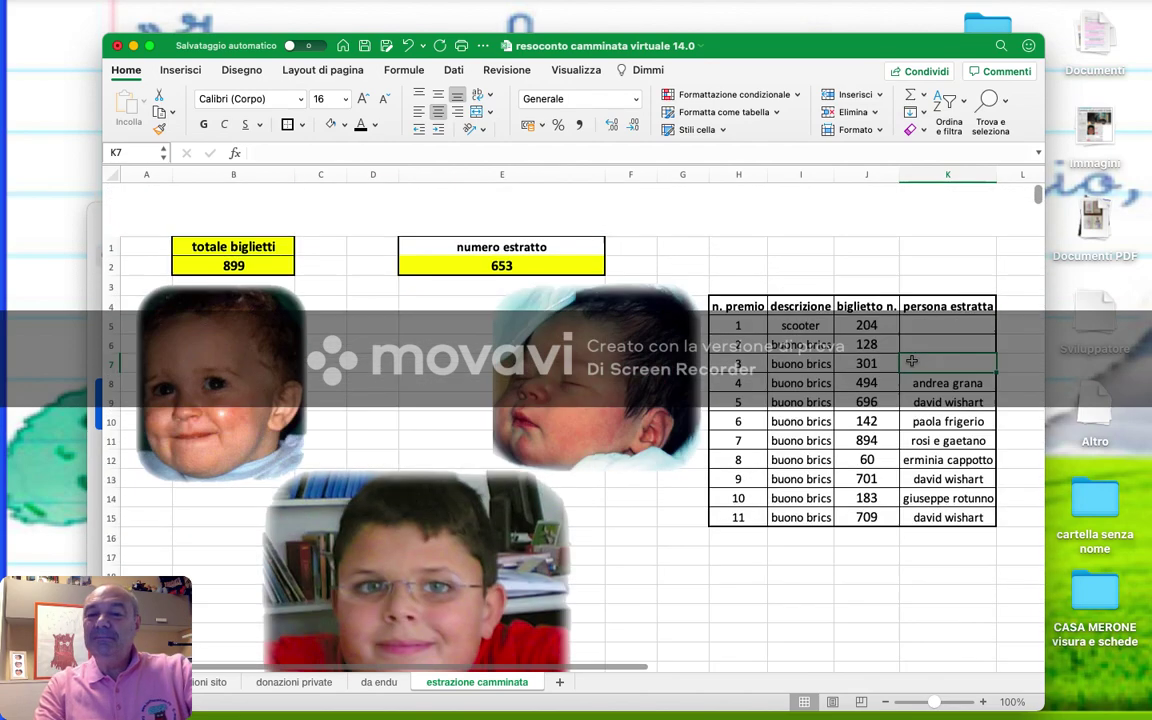
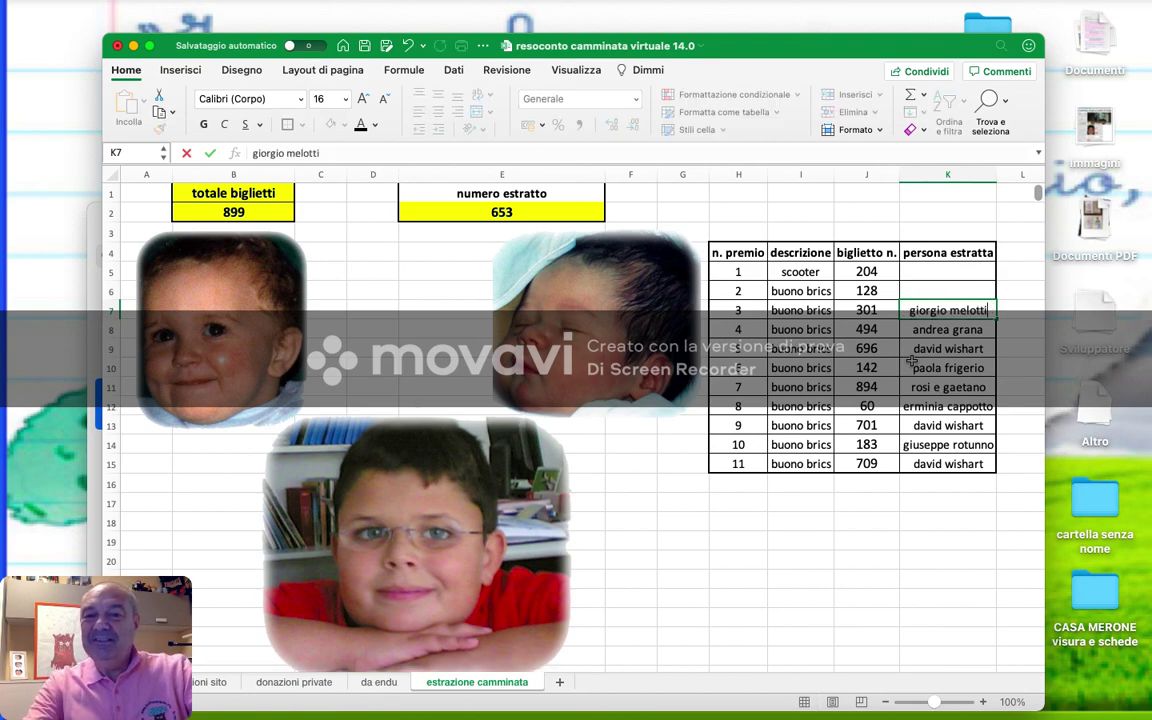
key(Up)
- Fill in the prize 2 winner's full name in K6 from the AutoComplete suggestion
scroll(911, 361, down, 20)
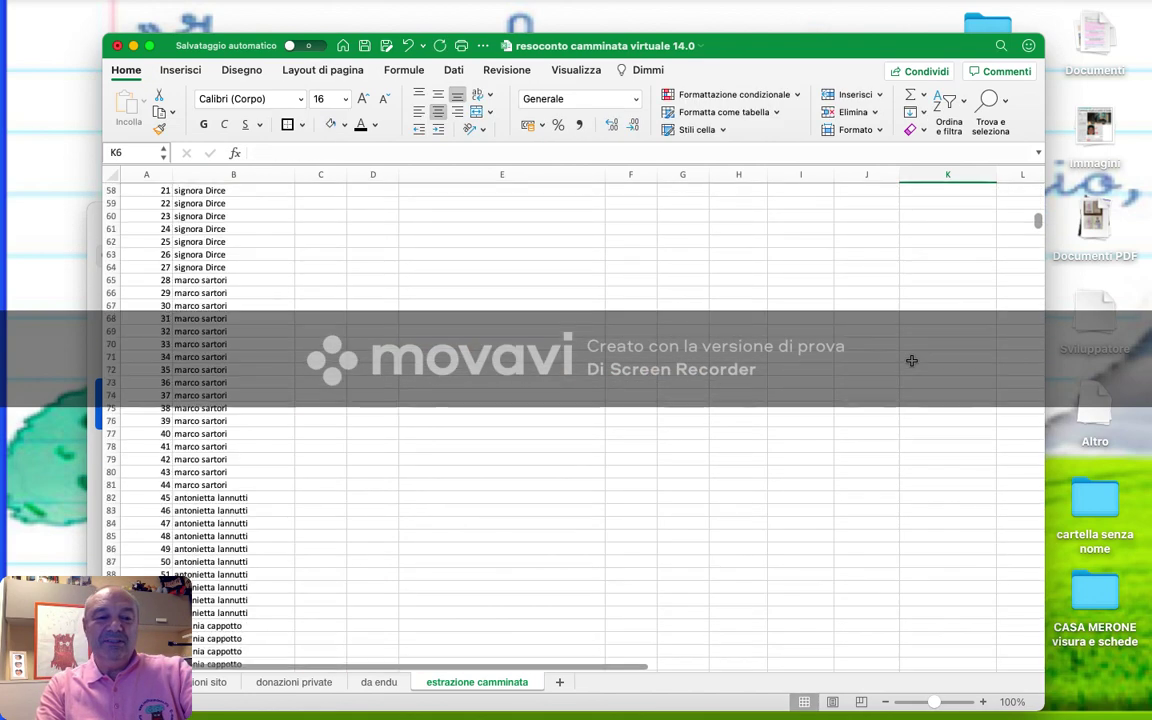
scroll(911, 361, up, 5)
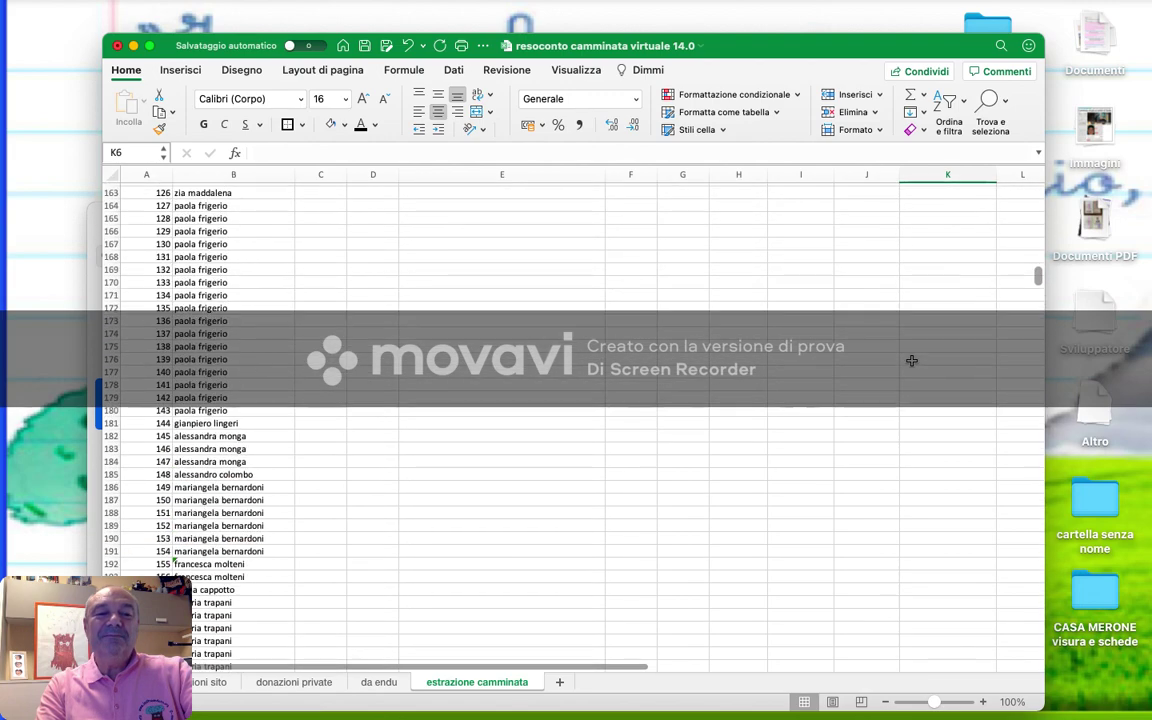
scroll(911, 361, up, 20)
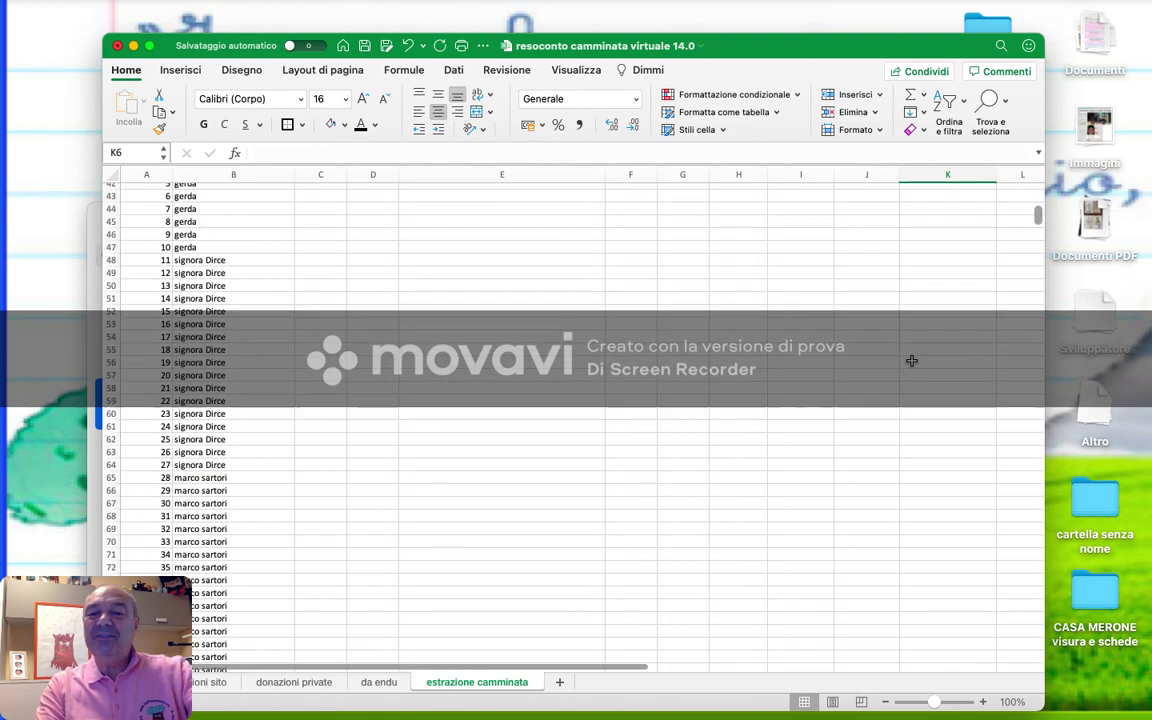
key(shift+alt+Left)
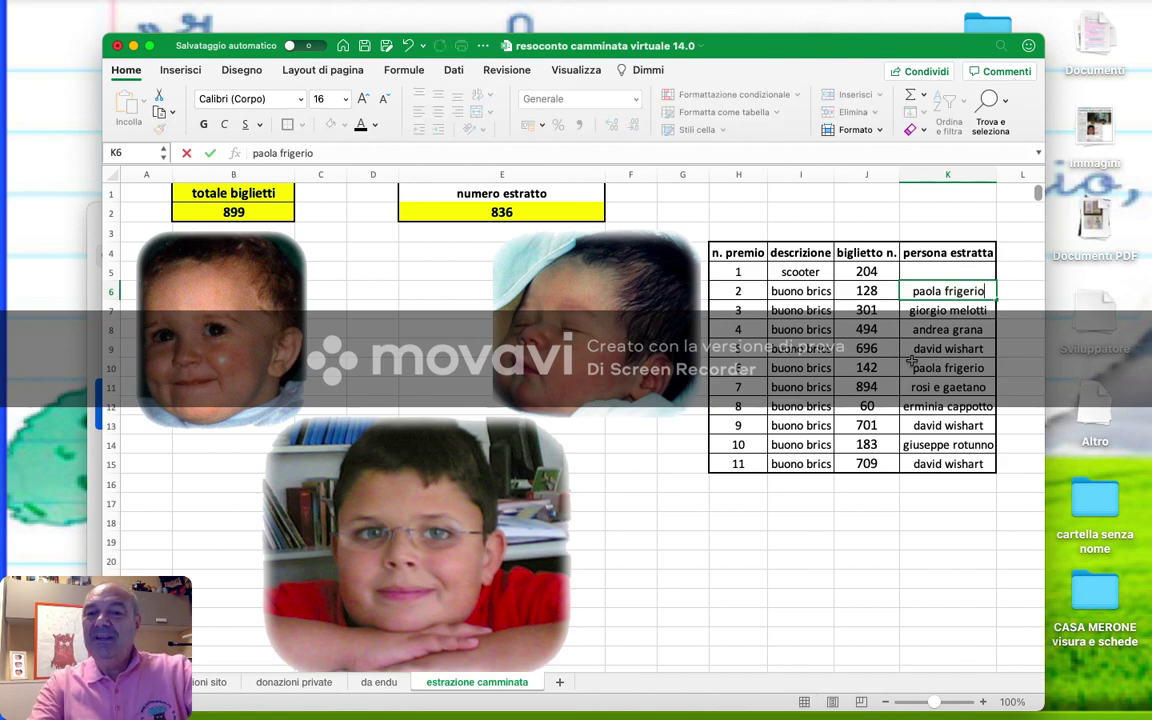
key(Escape)
- Enter the scooter winner's names (ticket 204) in K5
scroll(912, 360, down, 15)
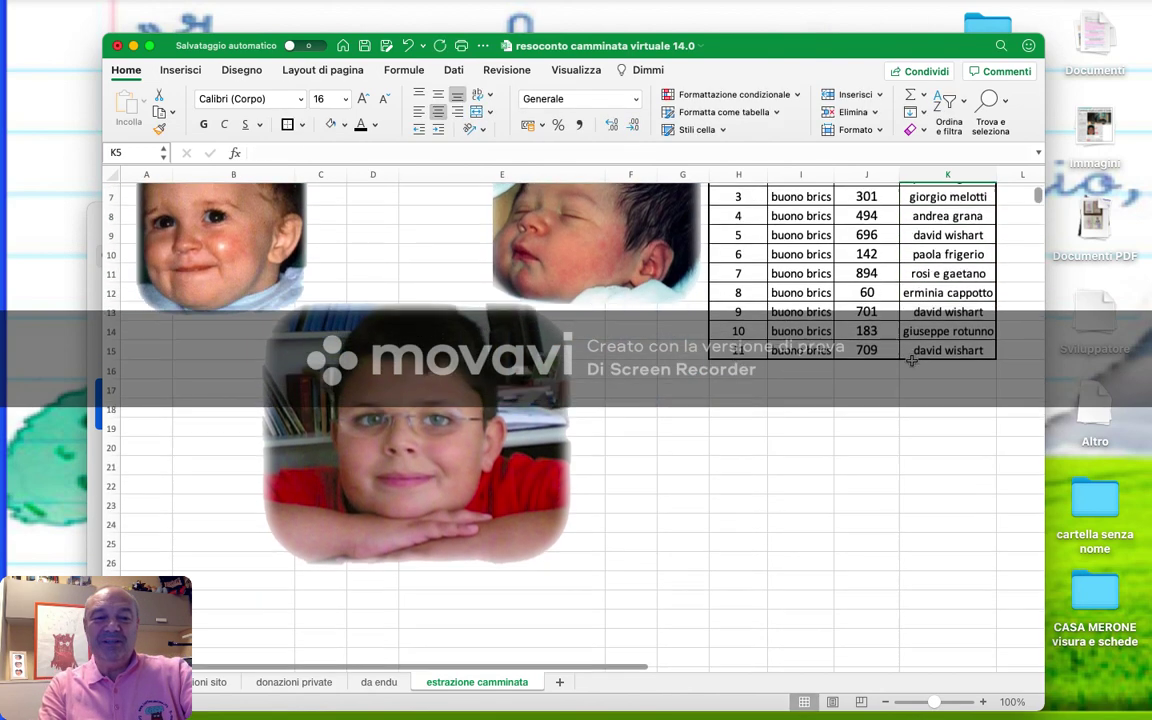
scroll(912, 360, down, 20)
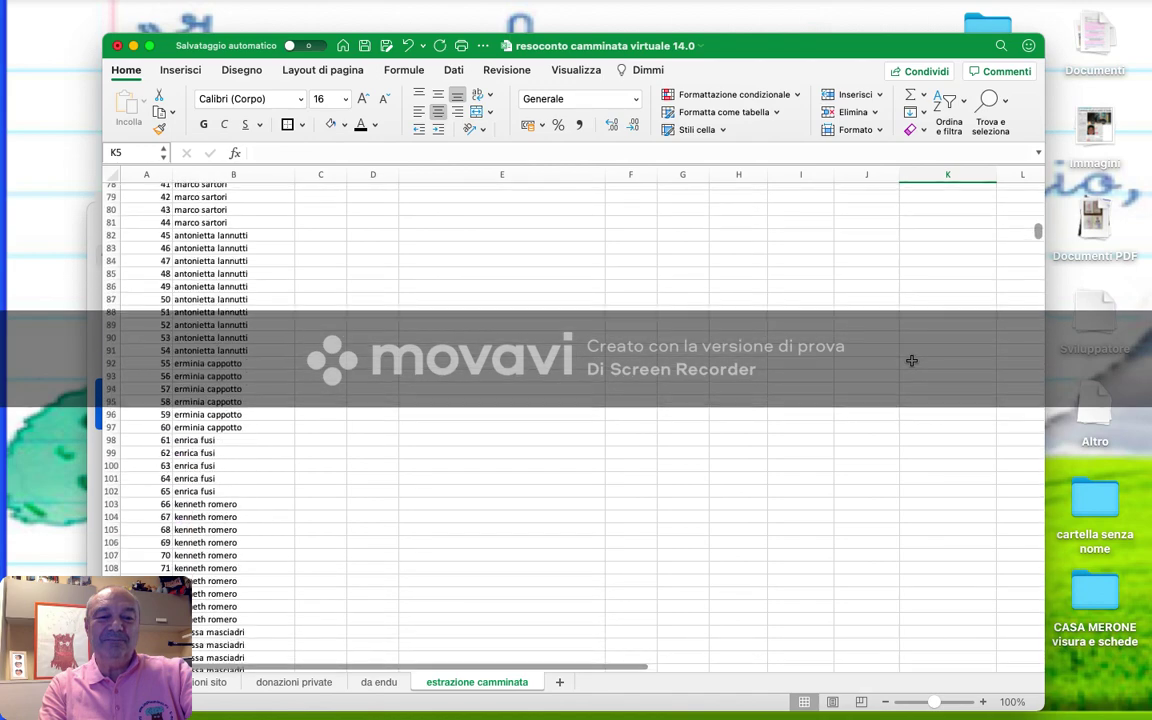
scroll(912, 360, down, 6)
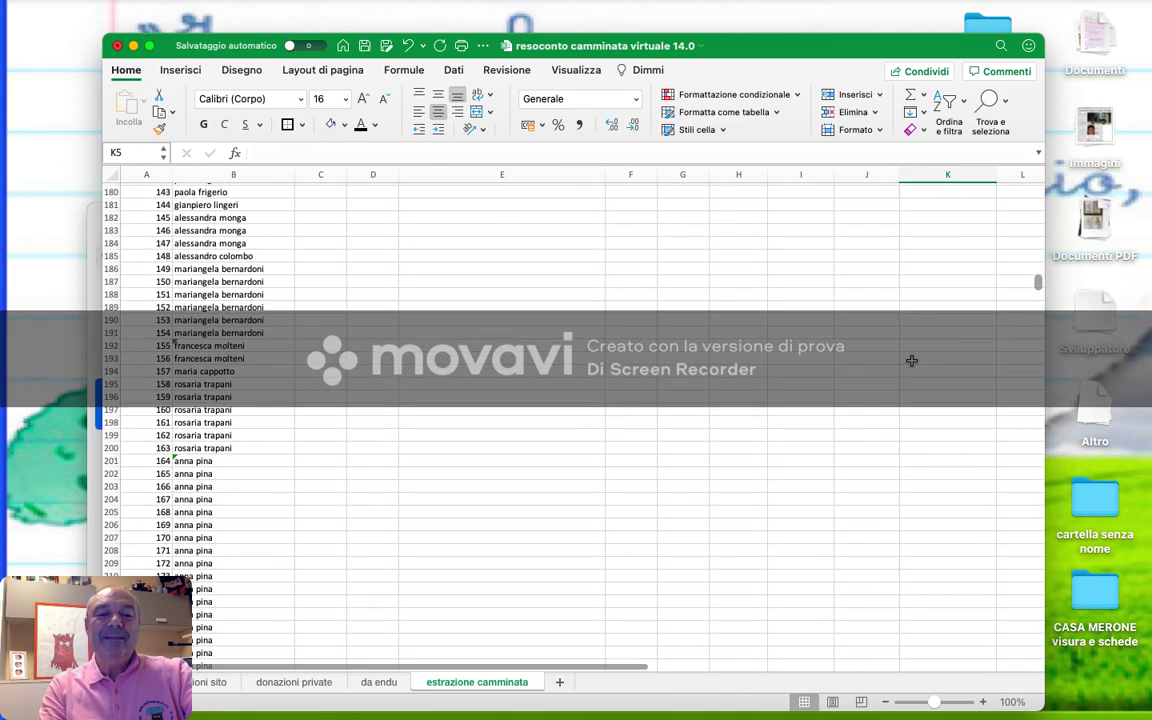
scroll(912, 360, down, 7)
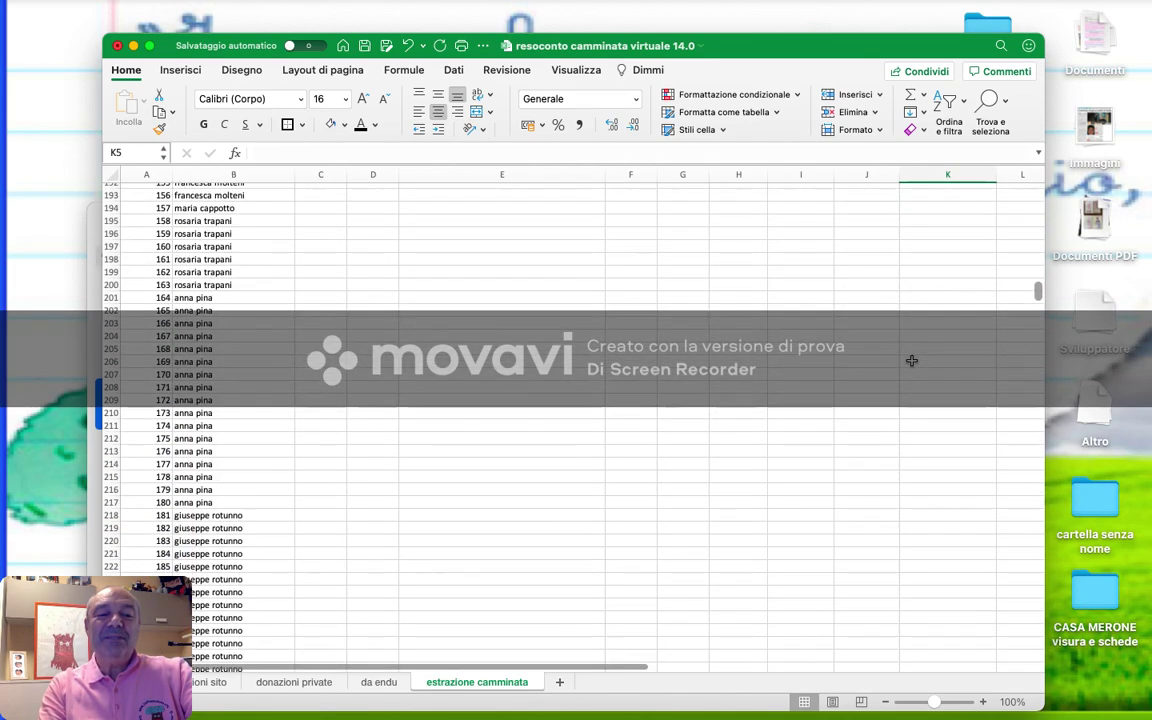
scroll(912, 360, down, 1)
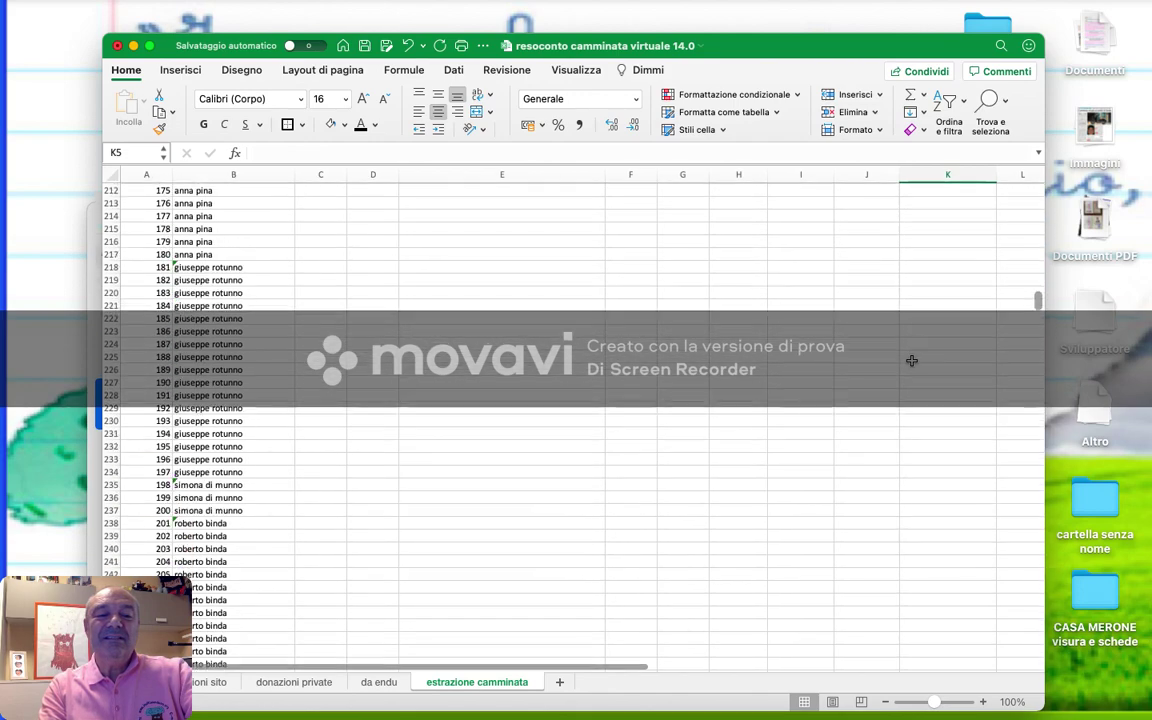
scroll(912, 360, up, 1)
text(rosi e gaetano)
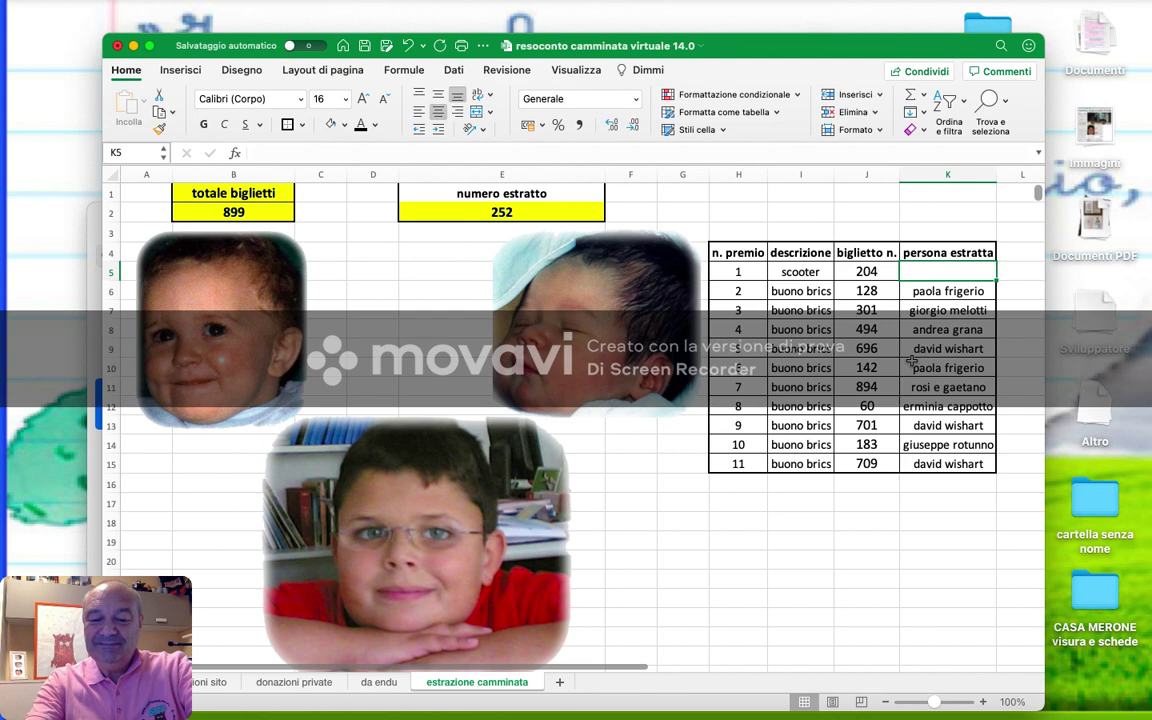
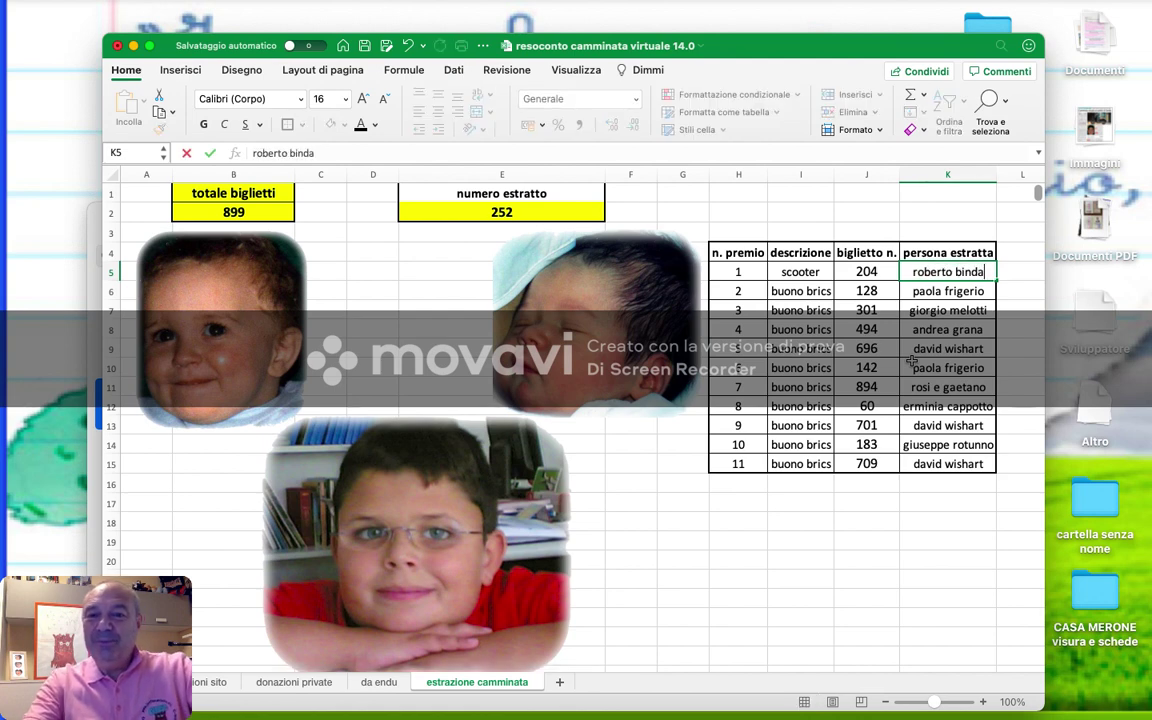
key(Return)
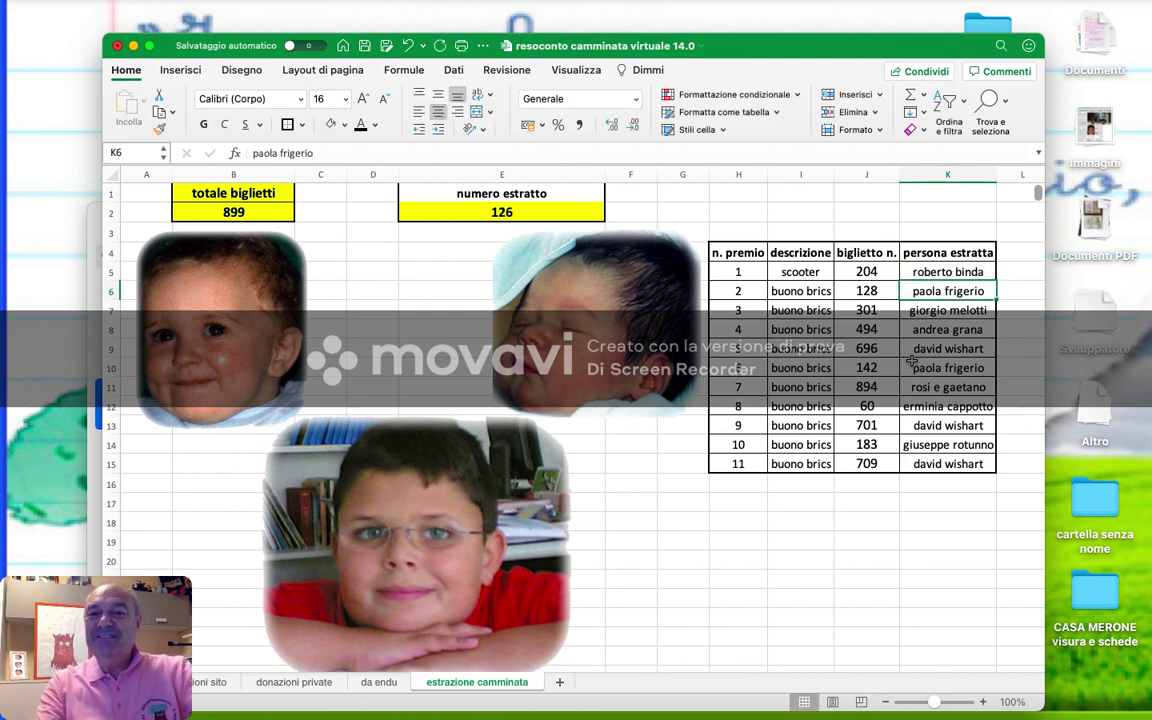